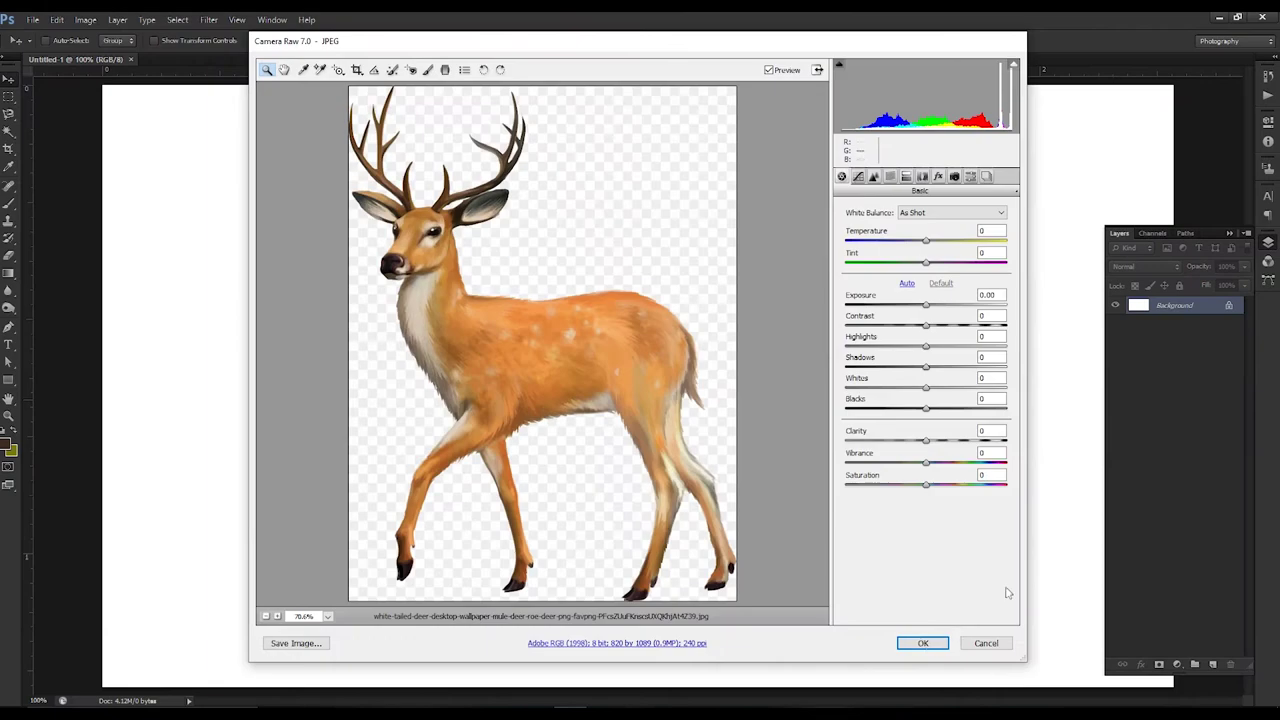
Step: Sample two deer colours in Color Range, cancel, then reopen the Color Range dialog
{"action": "left_click", "coordinate": [177, 19]}
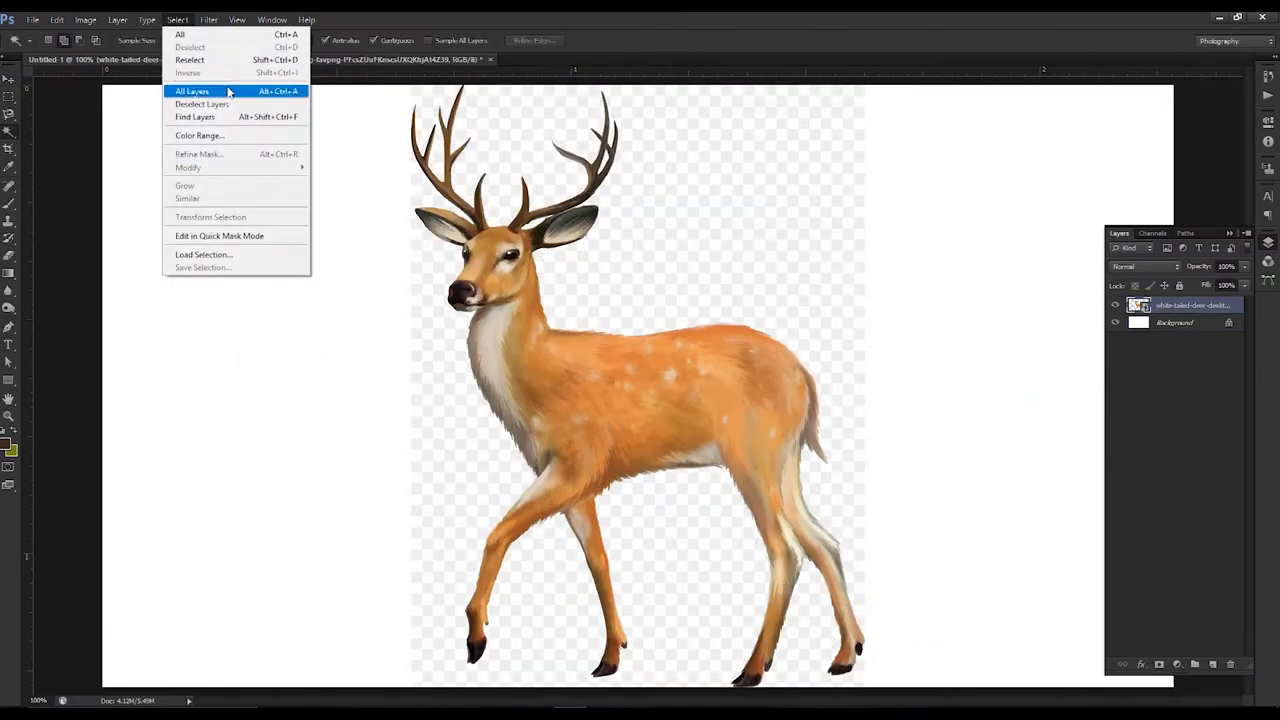
{"action": "left_click", "coordinate": [199, 135]}
{"action": "left_click", "coordinate": [744, 272]}
{"action": "left_click", "coordinate": [606, 318]}
{"action": "left_click", "coordinate": [550, 320]}
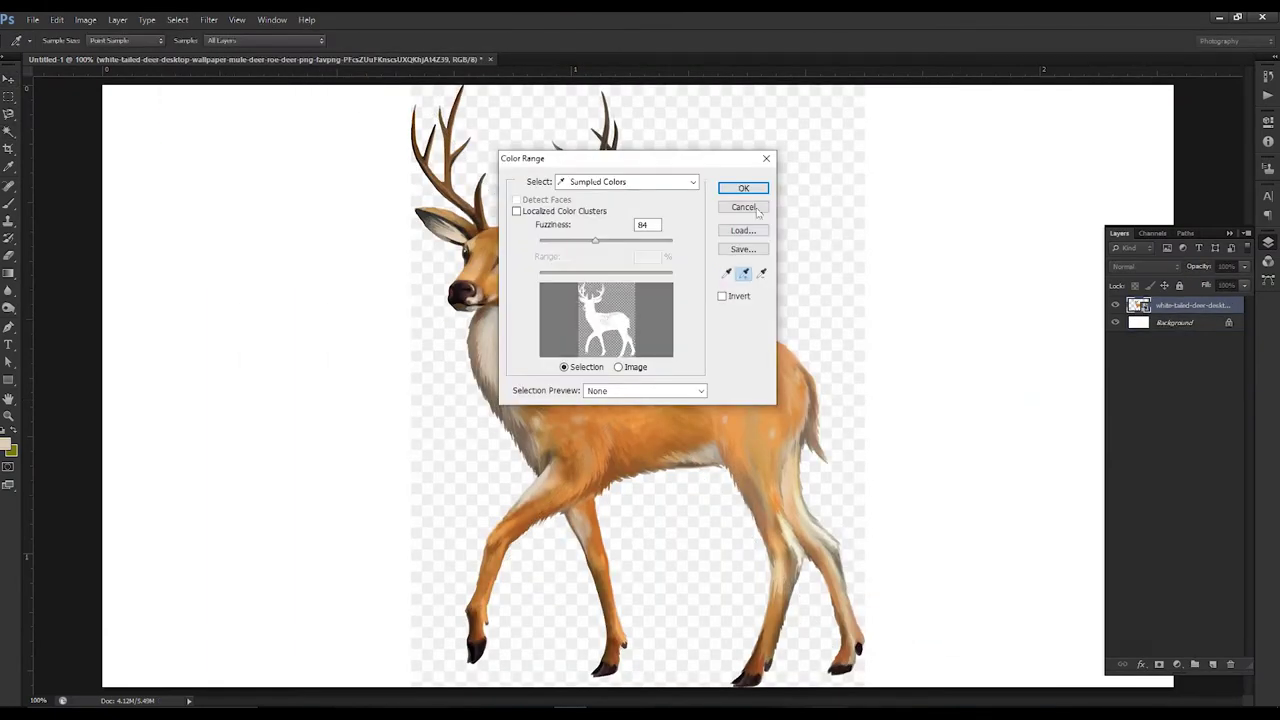
{"action": "left_click", "coordinate": [743, 207]}
{"action": "left_click", "coordinate": [177, 19]}
{"action": "left_click", "coordinate": [199, 135]}
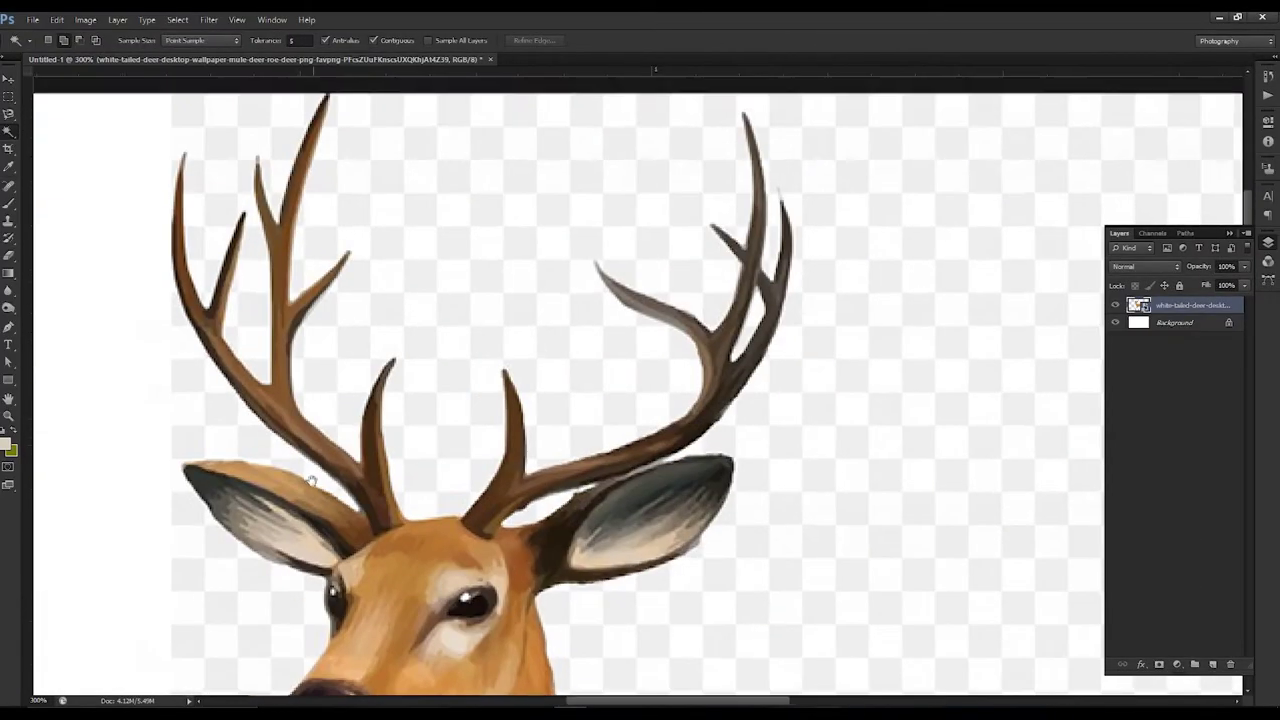
Step: Switch to the Magnetic Lasso and bring the deer's antler tops into view
{"action": "right_click", "coordinate": [9, 113]}
{"action": "left_click", "coordinate": [70, 141]}
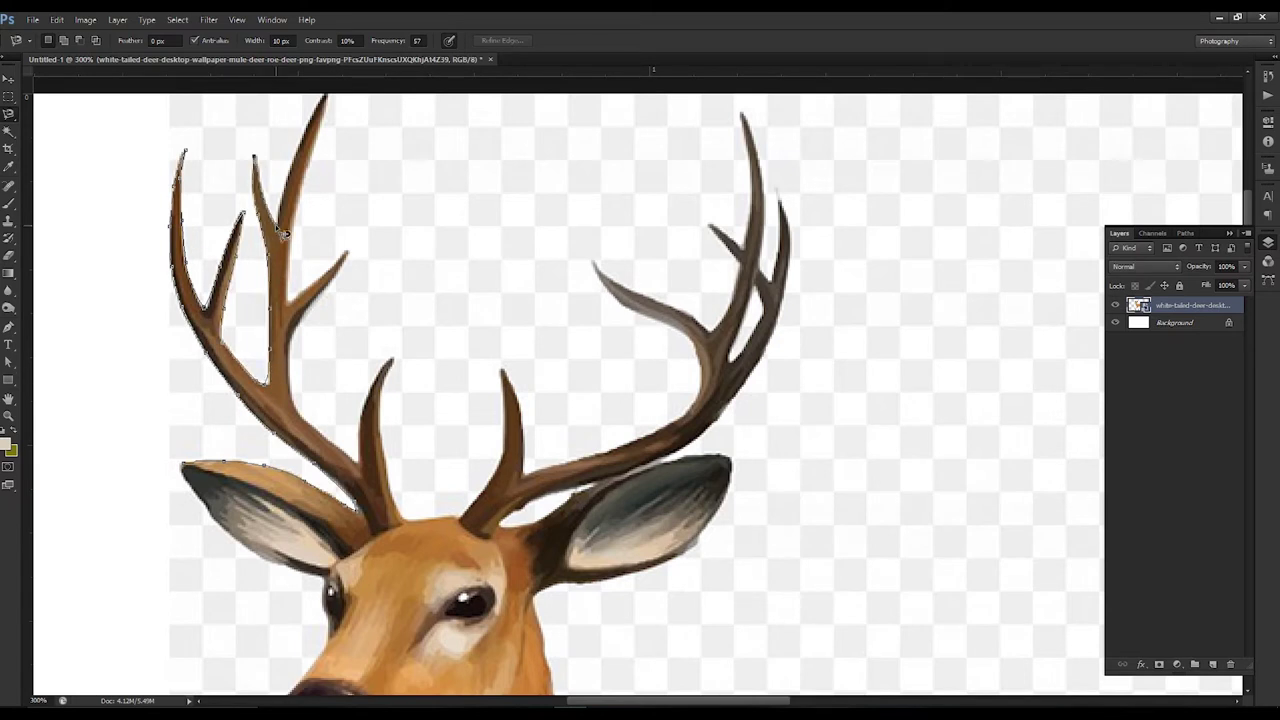
{"action": "scroll", "coordinate": [284, 232], "scroll_direction": "up", "scroll_amount": 3}
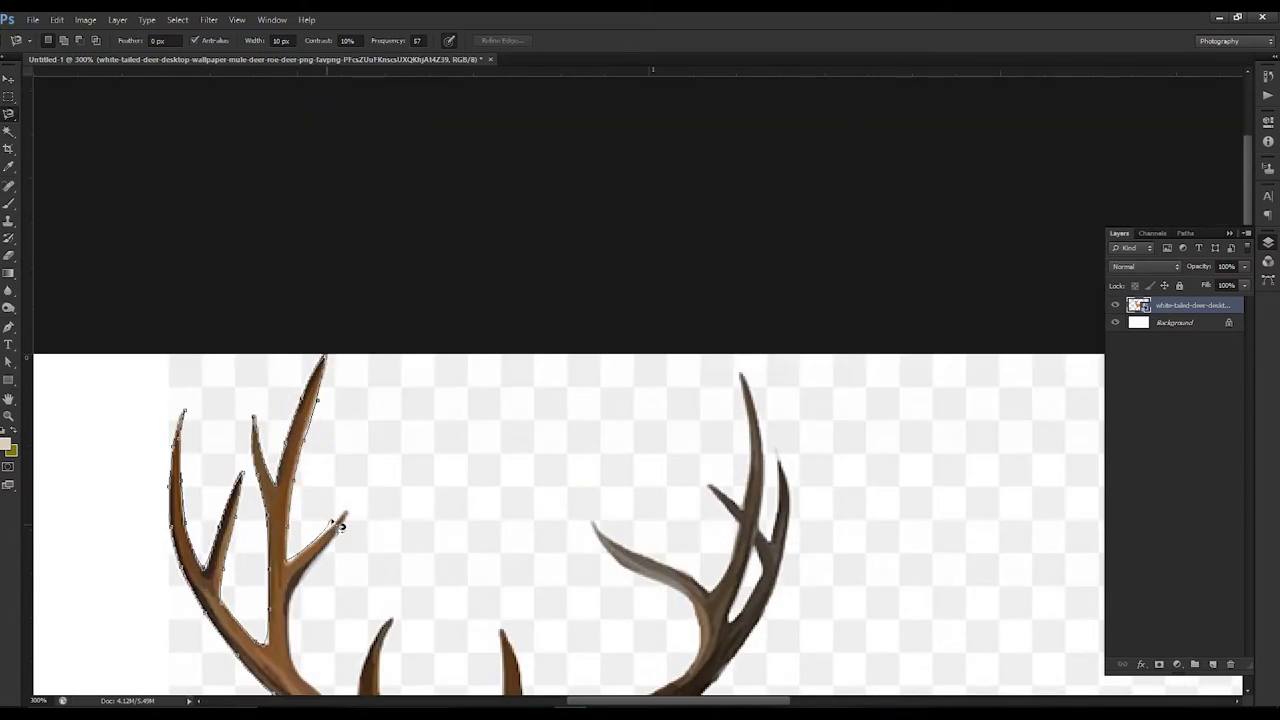
{"action": "scroll", "coordinate": [304, 600], "scroll_direction": "down", "scroll_amount": 3}
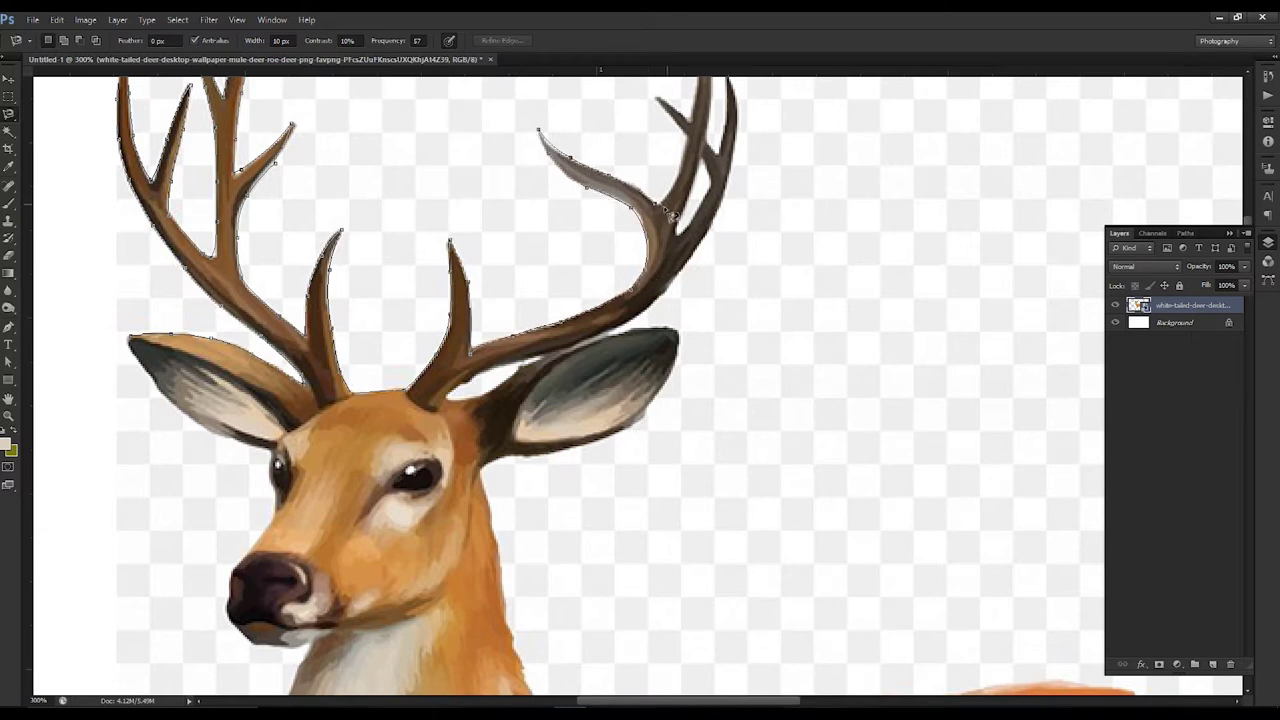
{"action": "left_click_drag", "start_coordinate": [660, 105], "coordinate": [660, 325]}
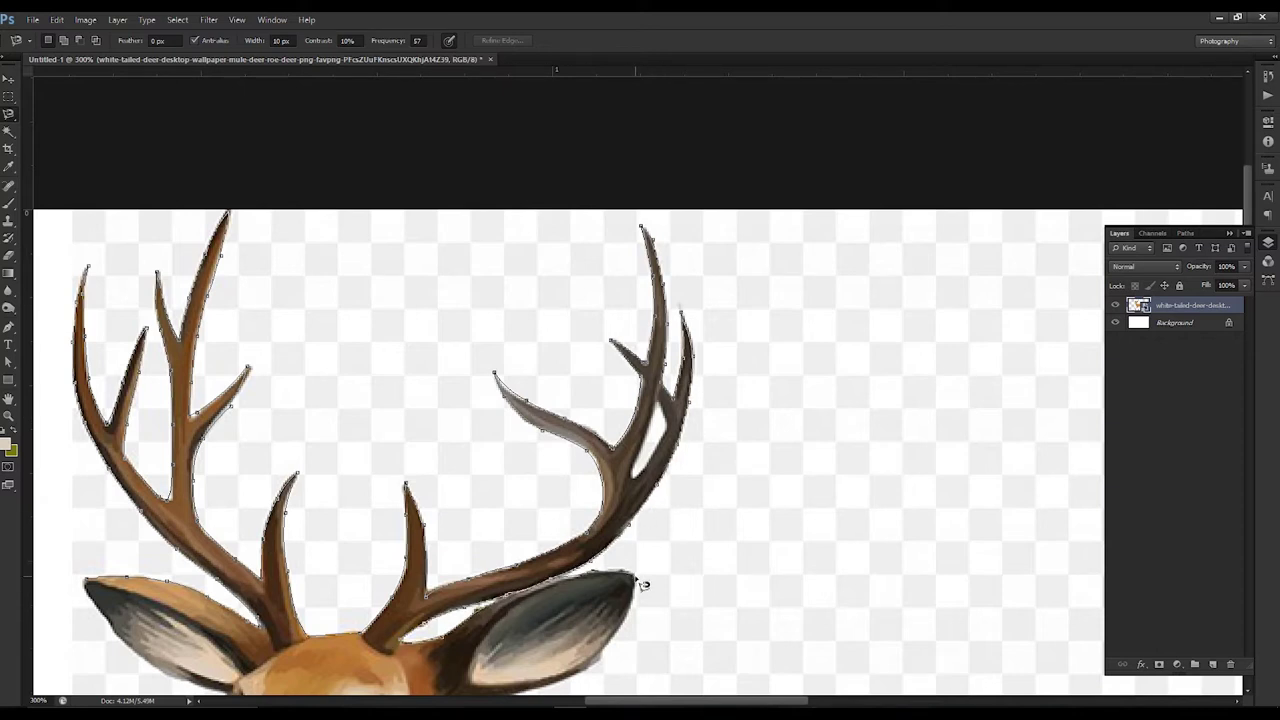
{"action": "scroll", "coordinate": [643, 585], "scroll_direction": "down", "scroll_amount": 5}
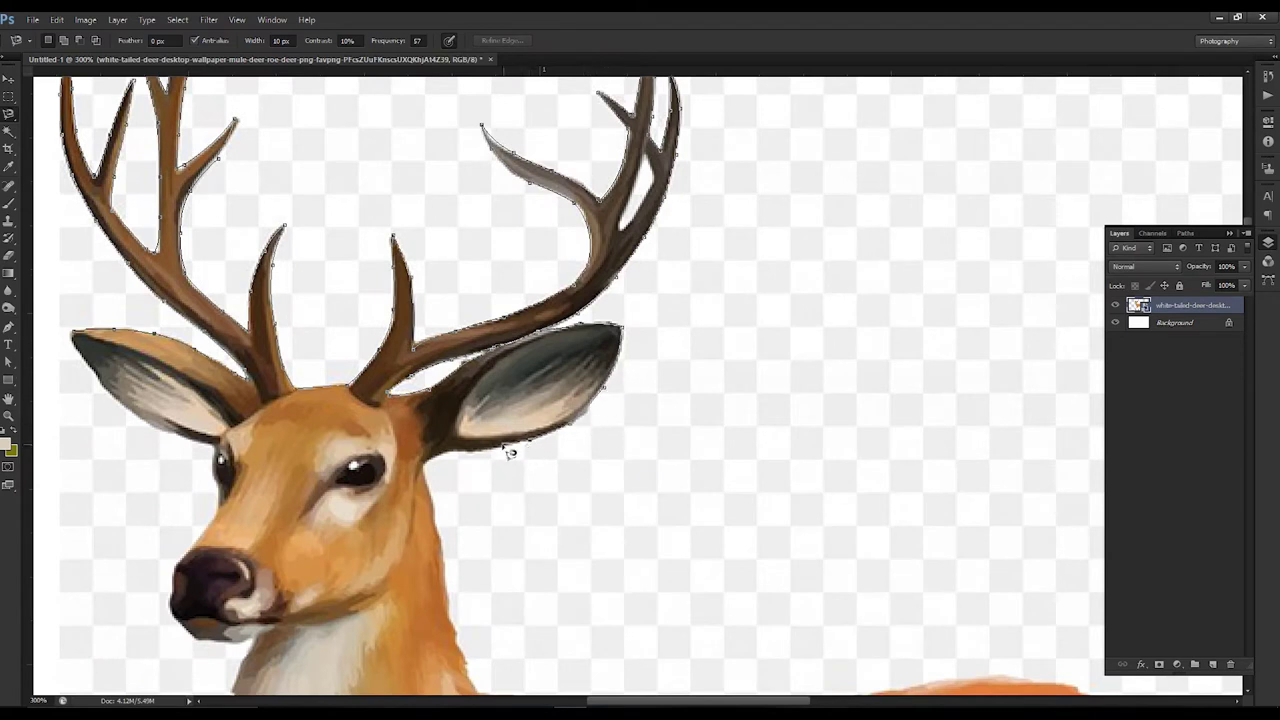
Step: Trace the lasso along the neck, back, rump, hind leg, hoof and belly
{"action": "left_click_drag", "start_coordinate": [450, 590], "coordinate": [215, 215]}
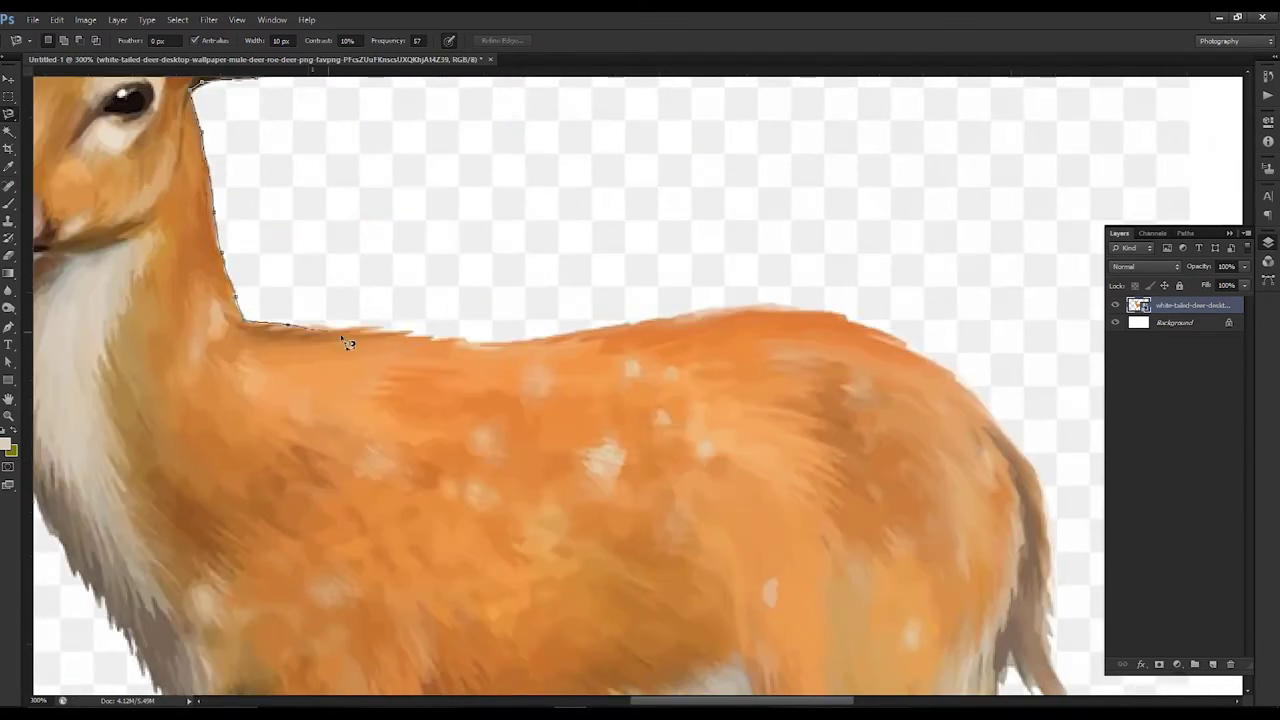
{"action": "left_click_drag", "start_coordinate": [999, 462], "coordinate": [861, 133]}
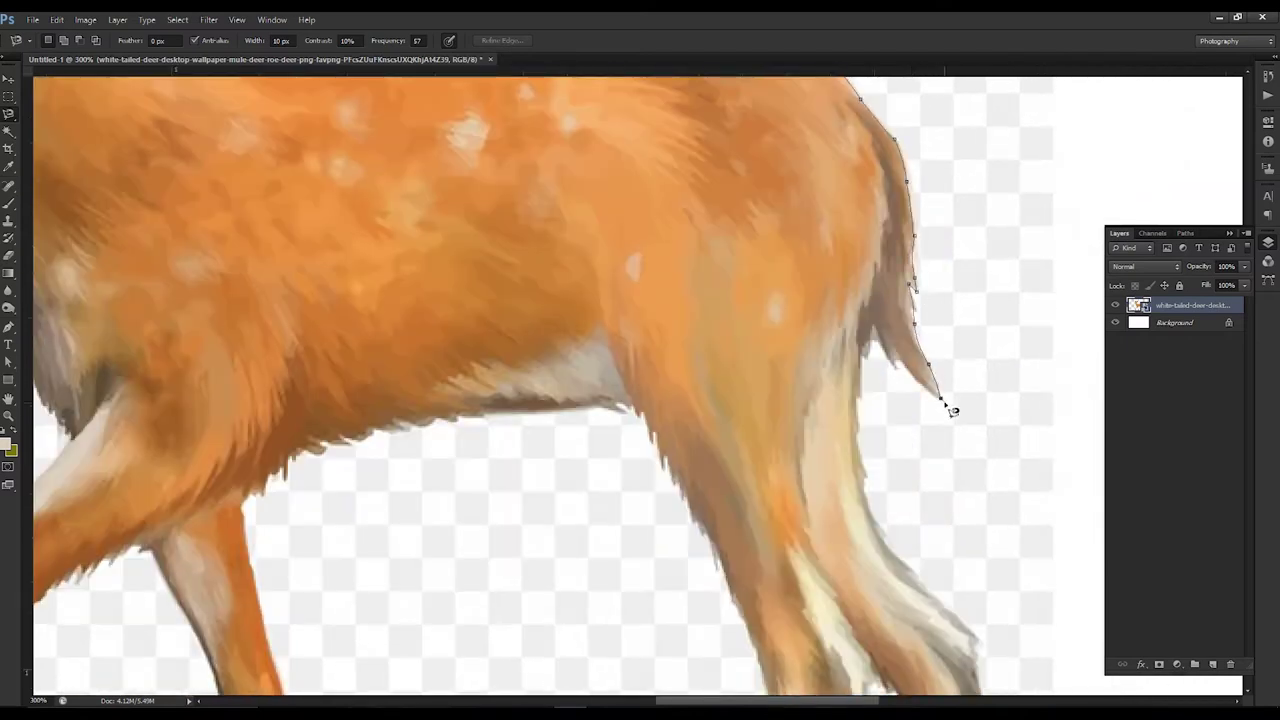
{"action": "left_click_drag", "start_coordinate": [870, 330], "coordinate": [868, 476]}
{"action": "mouse_move", "coordinate": [966, 637]}
{"action": "left_mouse_down"}
{"action": "mouse_move", "coordinate": [846, 257]}
{"action": "mouse_move", "coordinate": [932, 545]}
{"action": "left_mouse_up"}
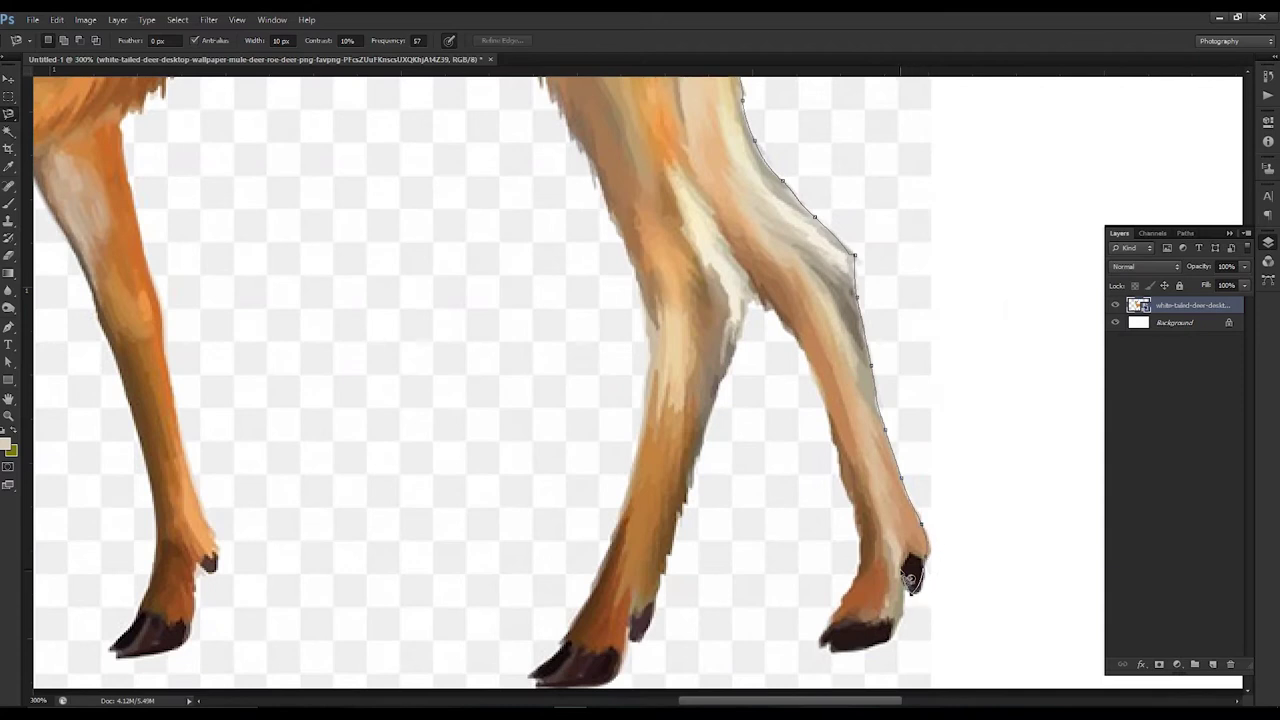
{"action": "mouse_move", "coordinate": [825, 655]}
{"action": "left_mouse_down"}
{"action": "mouse_move", "coordinate": [709, 457]}
{"action": "mouse_move", "coordinate": [650, 655]}
{"action": "mouse_move", "coordinate": [551, 700]}
{"action": "mouse_move", "coordinate": [615, 565]}
{"action": "mouse_move", "coordinate": [660, 335]}
{"action": "mouse_move", "coordinate": [590, 155]}
{"action": "mouse_move", "coordinate": [679, 400]}
{"action": "left_mouse_up"}
{"action": "mouse_move", "coordinate": [547, 352]}
{"action": "left_mouse_down"}
{"action": "mouse_move", "coordinate": [313, 404]}
{"action": "mouse_move", "coordinate": [290, 580]}
{"action": "left_mouse_up"}
Step: Trace around the front leg and hoof, up the chest to the muzzle
{"action": "left_click_drag", "start_coordinate": [271, 449], "coordinate": [291, 561]}
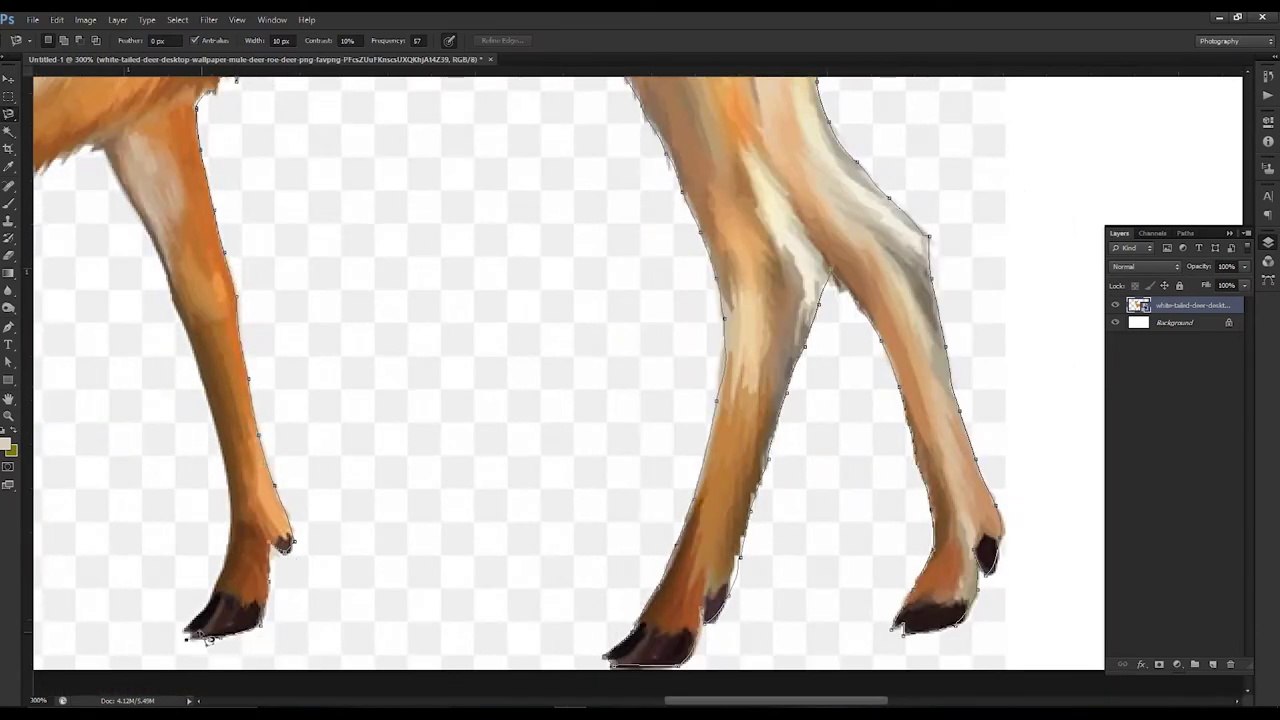
{"action": "mouse_move", "coordinate": [190, 637]}
{"action": "left_mouse_down"}
{"action": "mouse_move", "coordinate": [220, 443]}
{"action": "mouse_move", "coordinate": [113, 163]}
{"action": "mouse_move", "coordinate": [510, 92]}
{"action": "mouse_move", "coordinate": [386, 184]}
{"action": "left_mouse_up"}
{"action": "left_click_drag", "start_coordinate": [358, 252], "coordinate": [323, 416]}
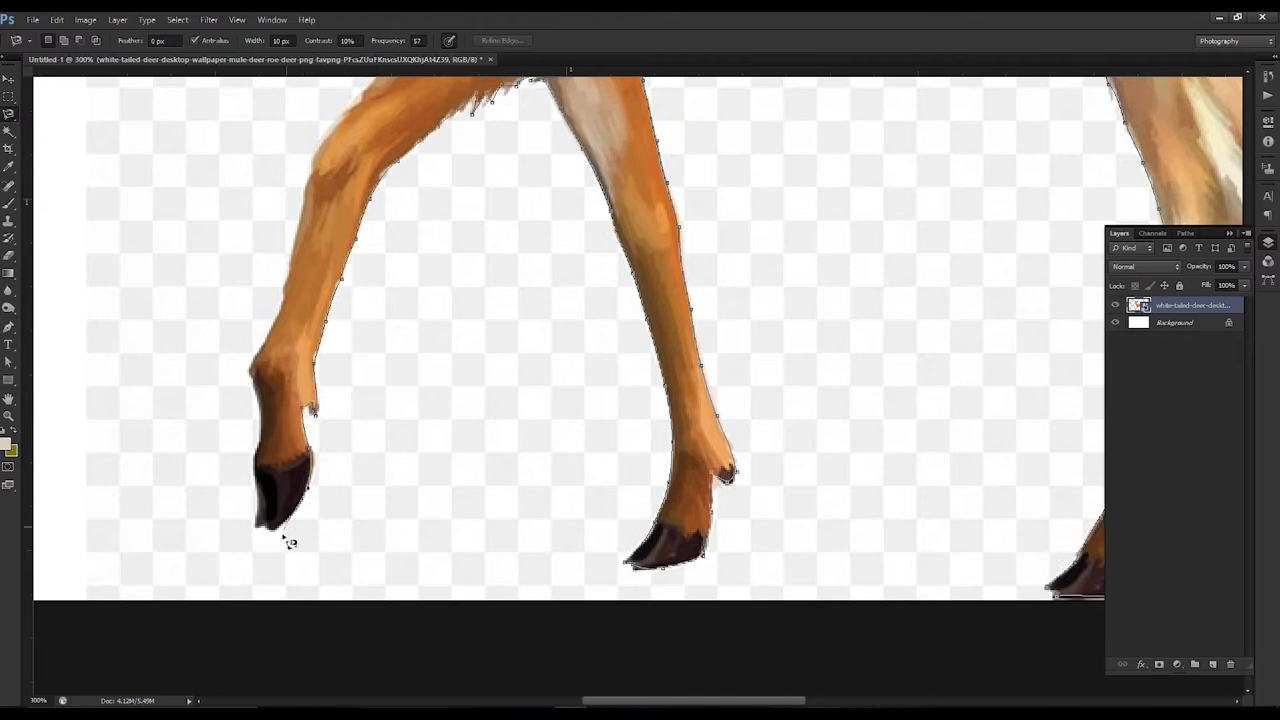
{"action": "mouse_move", "coordinate": [264, 537]}
{"action": "left_mouse_down"}
{"action": "mouse_move", "coordinate": [286, 271]}
{"action": "mouse_move", "coordinate": [315, 180]}
{"action": "mouse_move", "coordinate": [440, 342]}
{"action": "mouse_move", "coordinate": [350, 200]}
{"action": "mouse_move", "coordinate": [480, 550]}
{"action": "mouse_move", "coordinate": [387, 347]}
{"action": "mouse_move", "coordinate": [405, 222]}
{"action": "mouse_move", "coordinate": [428, 553]}
{"action": "left_mouse_up"}
{"action": "scroll", "coordinate": [315, 180], "scroll_direction": "up", "scroll_amount": 5}
{"action": "left_click_drag", "start_coordinate": [383, 504], "coordinate": [410, 437]}
Step: Close and feather the deer selection, copy it to a new layer, hide the original
{"action": "double_click", "coordinate": [287, 265]}
{"action": "key", "text": "ctrl+1"}
{"action": "key", "text": "shift+F6"}
{"action": "key", "text": "Return"}
{"action": "key", "text": "ctrl+j"}
{"action": "left_click", "coordinate": [1115, 322]}
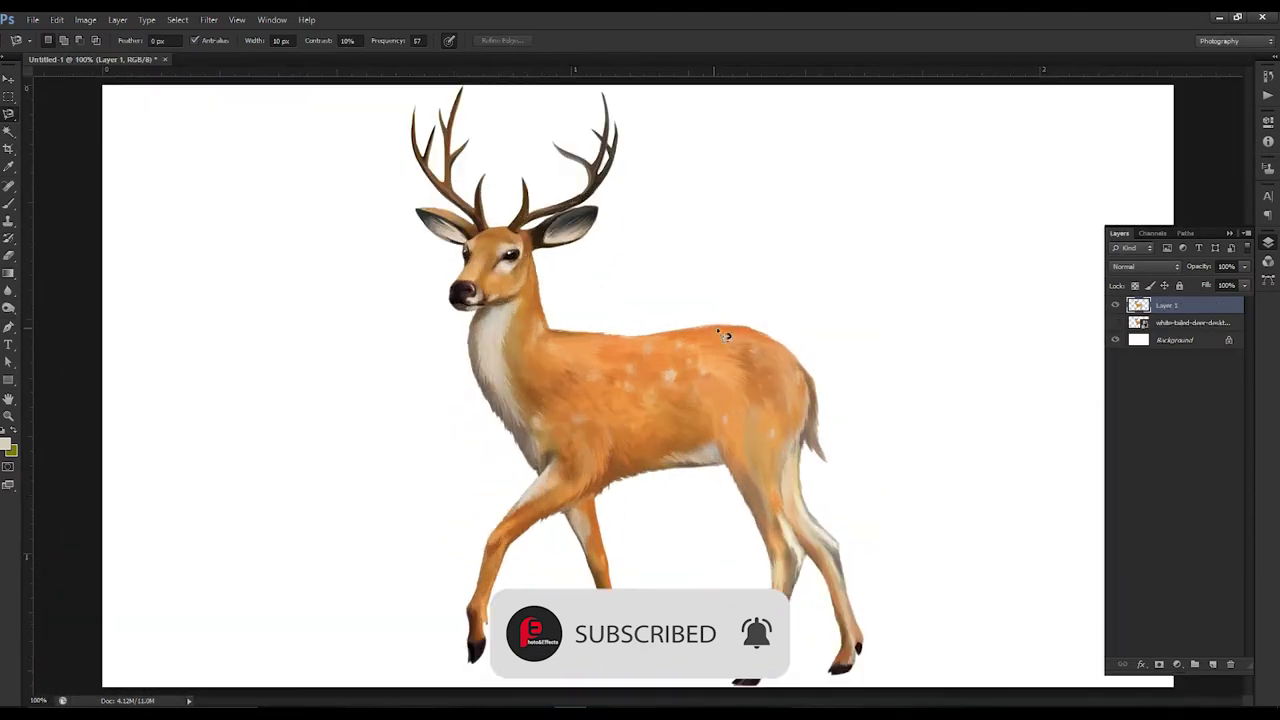
Step: Scale the cut-out deer down from its corner
{"action": "key", "text": "ctrl+t"}
{"action": "left_click_drag", "start_coordinate": [866, 84], "coordinate": [794, 177]}
{"action": "key", "text": "Return"}
{"action": "key", "text": "ctrl+plus"}
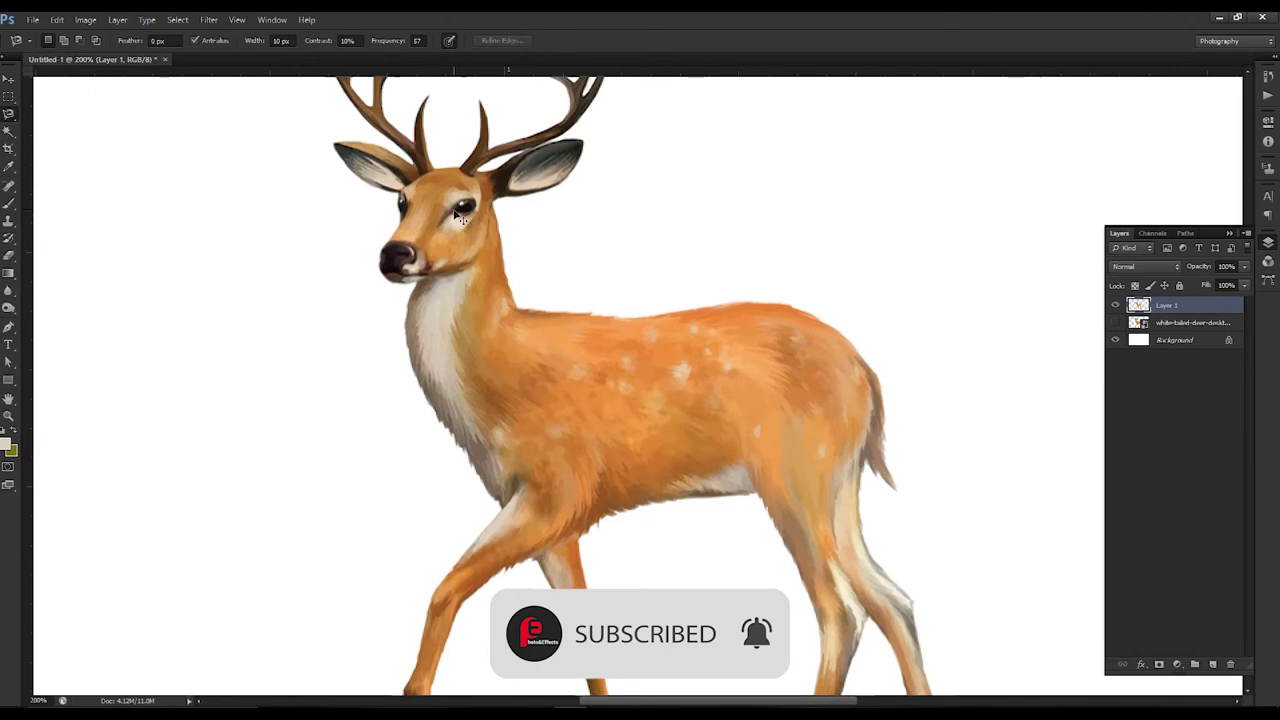
{"action": "key", "text": "ctrl+plus"}
Step: Darken the deer with a Levels midtone of 0.79
{"action": "key", "text": "ctrl+l"}
{"action": "left_click_drag", "start_coordinate": [248, 353], "coordinate": [261, 353]}
{"action": "key", "text": "ctrl+minus"}
{"action": "key", "text": "Return"}
{"action": "key", "text": "l"}
{"action": "key", "text": "ctrl+minus"}
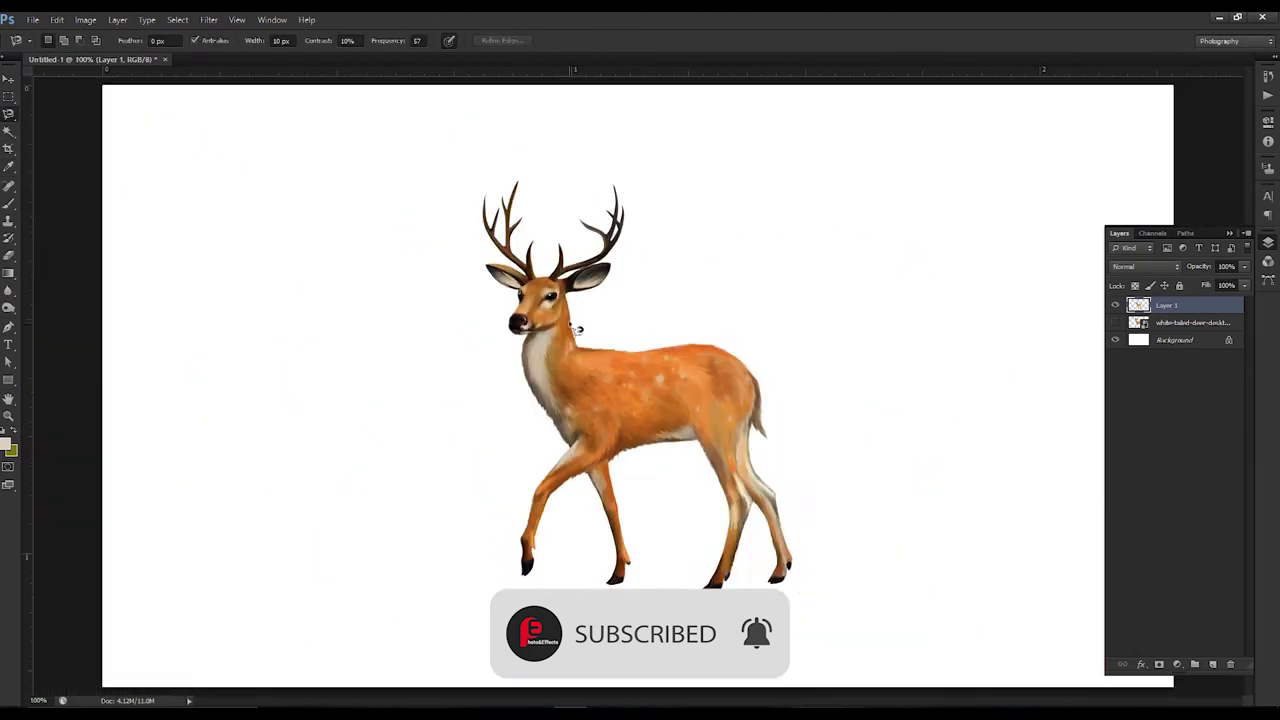
Step: Add a colorized Hue/Saturation layer tinting the deer cyan, Hue 182, Saturation 56
{"action": "left_click", "coordinate": [1177, 664]}
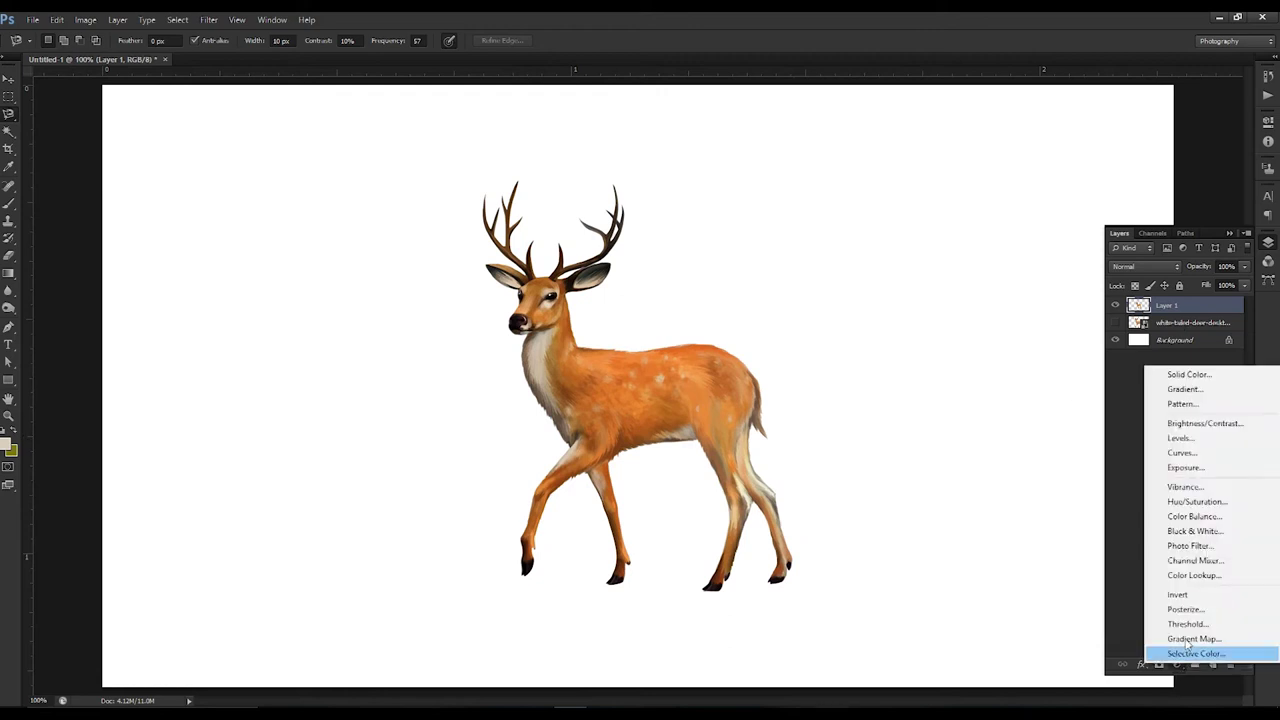
{"action": "left_click", "coordinate": [1180, 506]}
{"action": "left_click", "coordinate": [1181, 277]}
{"action": "mouse_move", "coordinate": [1119, 204]}
{"action": "left_mouse_down"}
{"action": "mouse_move", "coordinate": [1178, 203]}
{"action": "mouse_move", "coordinate": [1190, 237]}
{"action": "left_mouse_up"}
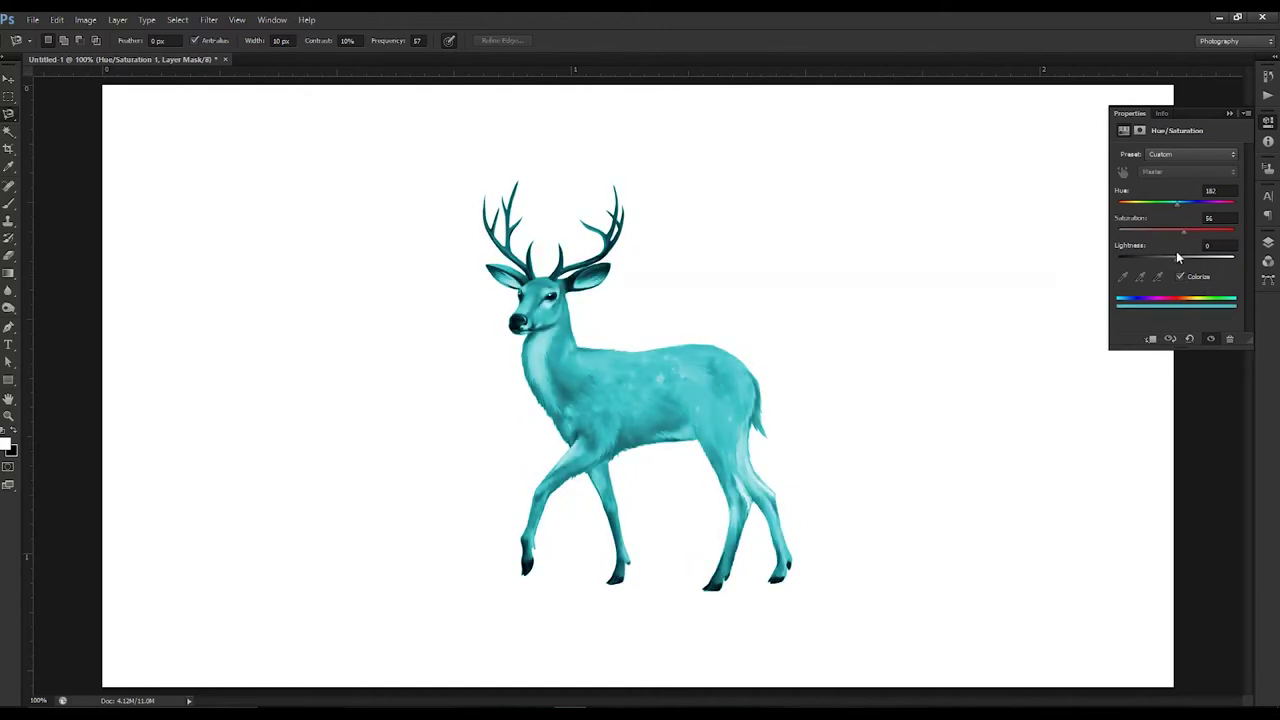
{"action": "key", "text": "F7"}
{"action": "scroll", "coordinate": [580, 383], "scroll_direction": "up", "scroll_amount": 2}
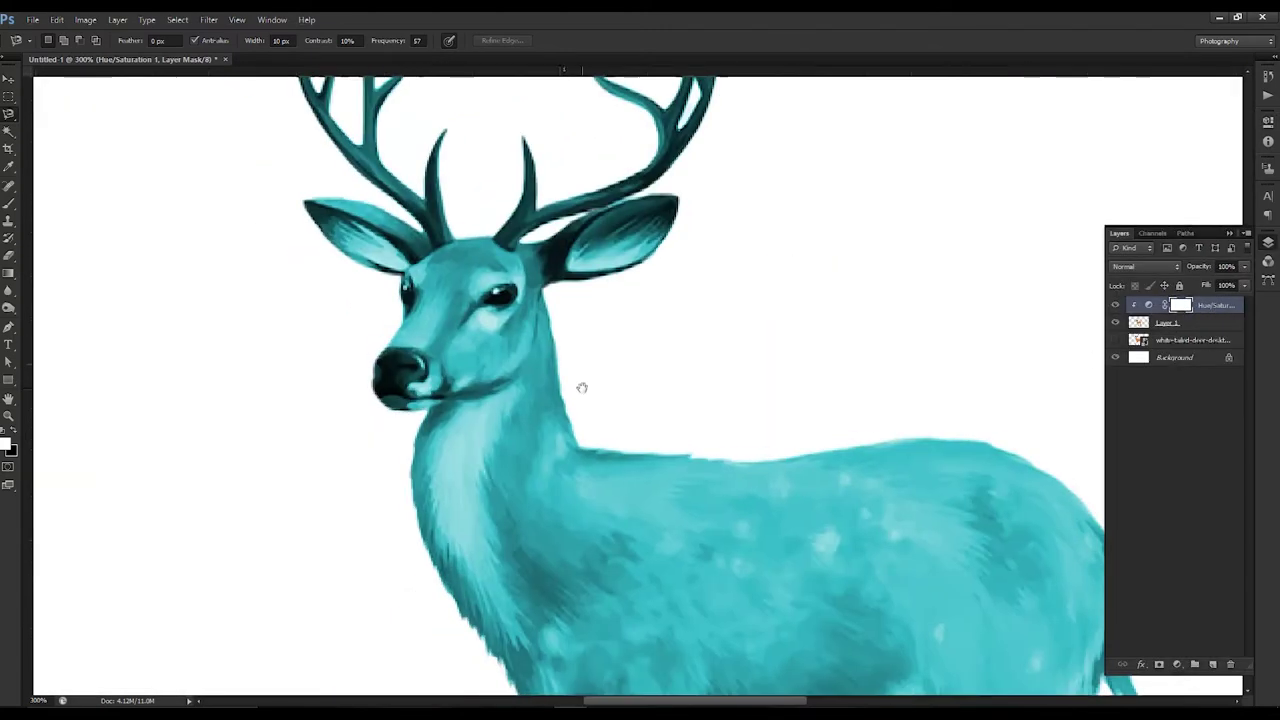
{"action": "scroll", "coordinate": [580, 383], "scroll_direction": "up", "scroll_amount": 1}
{"action": "key", "text": "p"}
{"action": "scroll", "coordinate": [385, 316], "scroll_direction": "up", "scroll_amount": 1}
{"action": "scroll", "coordinate": [385, 316], "scroll_direction": "up", "scroll_amount": 1}
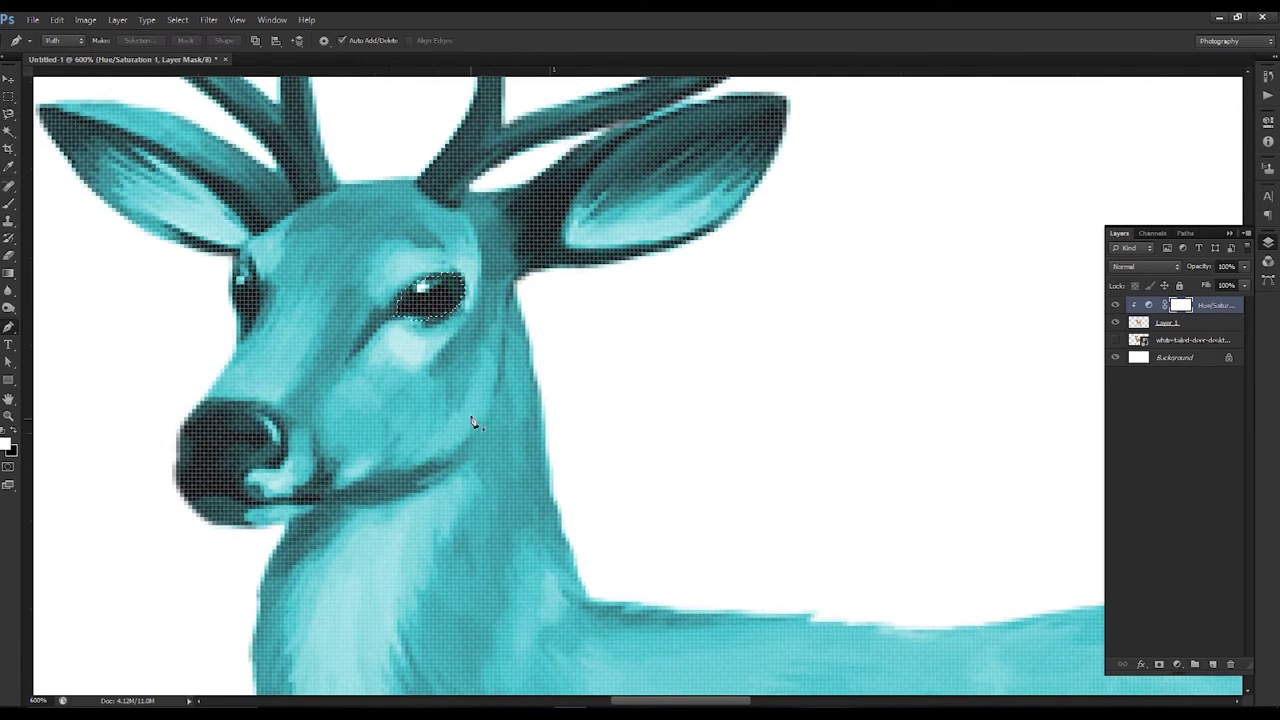
Step: Fill the first eye path with white on a new Layer 2
{"action": "key", "text": "ctrl+Return"}
{"action": "left_click", "coordinate": [1177, 665], "text": "alt"}
{"action": "key", "text": "Return"}
{"action": "key", "text": "ctrl+BackSpace"}
{"action": "key", "text": "ctrl+d"}
Step: Draw a path around the left eye and fill it white
{"action": "left_click", "coordinate": [338, 283]}
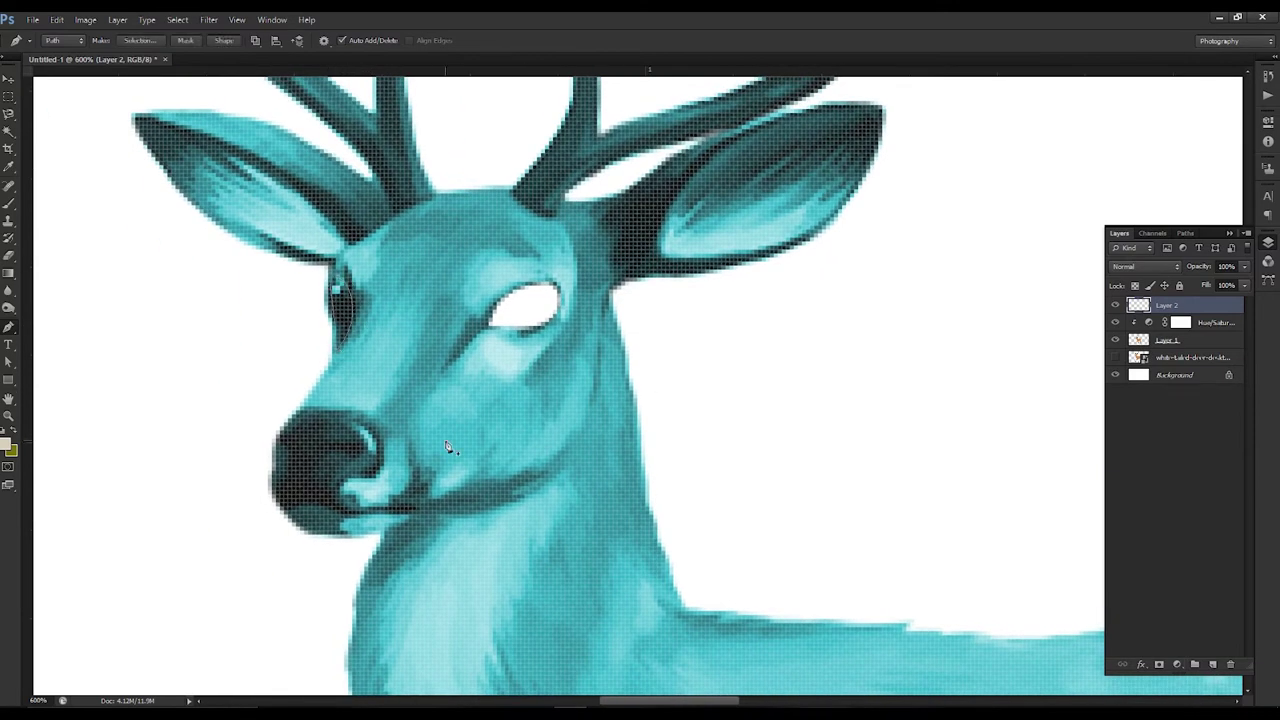
{"action": "left_click", "coordinate": [350, 325]}
{"action": "key", "text": "ctrl+Return"}
{"action": "key", "text": "ctrl+BackSpace"}
{"action": "key", "text": "ctrl+d"}
{"action": "key", "text": "ctrl+minus"}
{"action": "key", "text": "ctrl+minus"}
{"action": "key", "text": "ctrl+minus"}
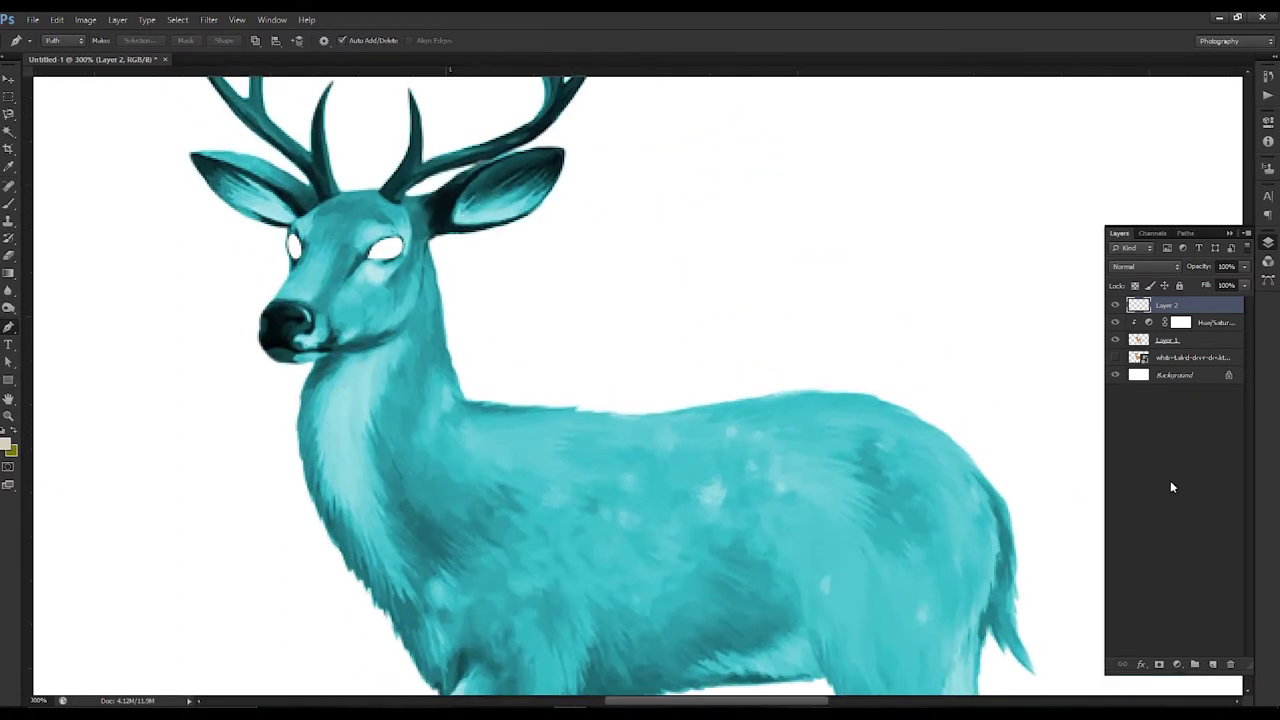
Step: Soften the white eyes with a Gaussian Blur
{"action": "left_click", "coordinate": [208, 19]}
{"action": "left_click", "coordinate": [400, 245]}
{"action": "key", "text": "Return"}
{"action": "key", "text": "ctrl+minus"}
{"action": "key", "text": "ctrl+minus"}
{"action": "left_click", "coordinate": [1165, 343]}
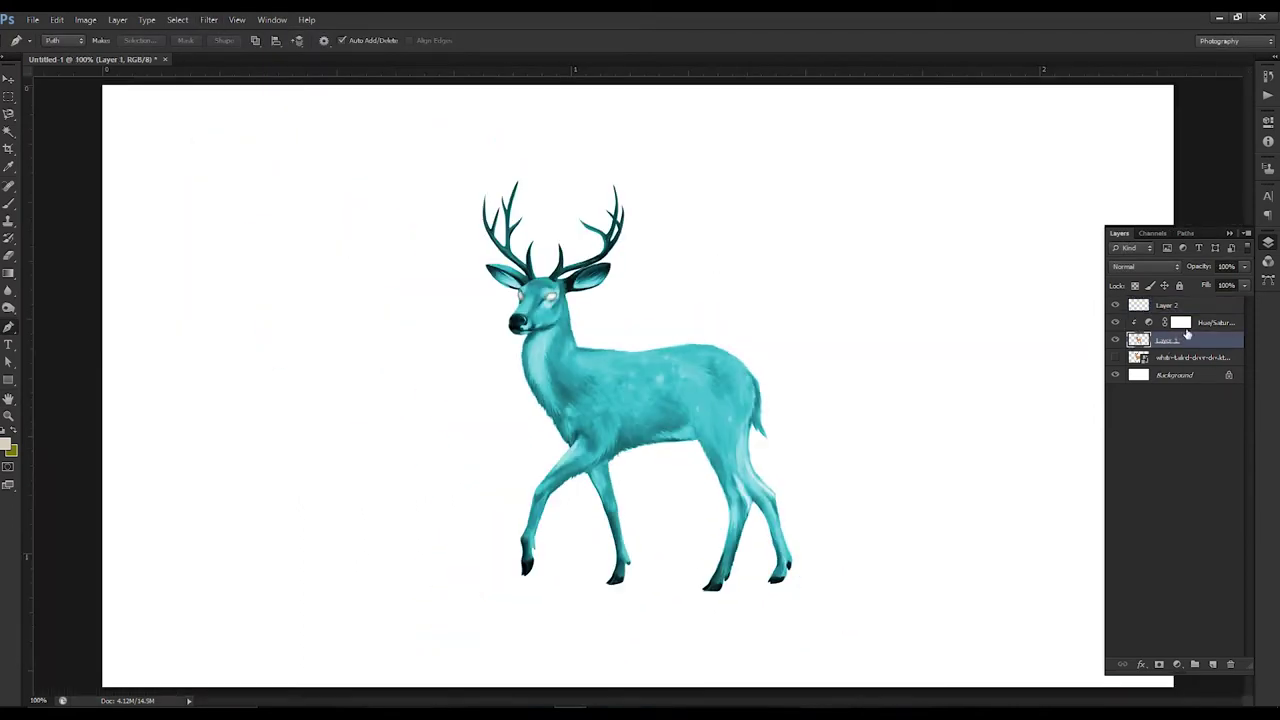
Step: Add a cyan Inner Glow with slightly adjusted size to the Hue/Saturation layer
{"action": "left_click", "coordinate": [1209, 323]}
{"action": "left_click", "coordinate": [1141, 664]}
{"action": "left_click", "coordinate": [1190, 563]}
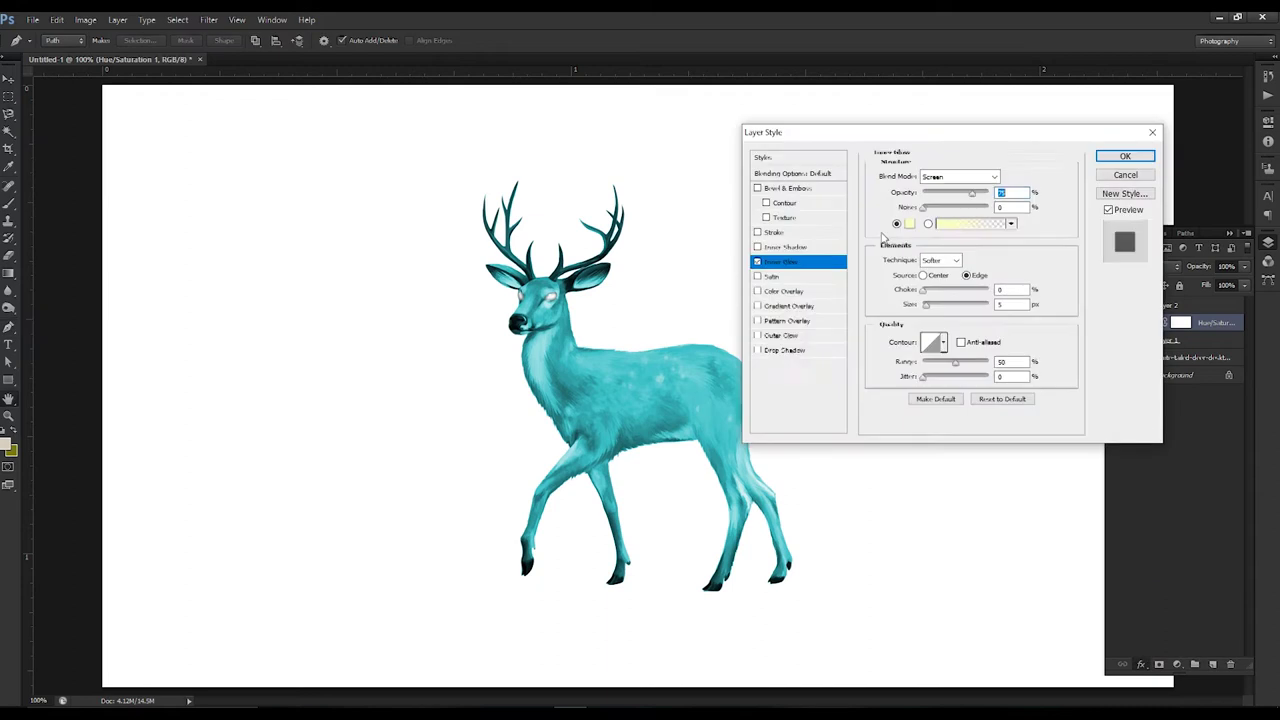
{"action": "left_click", "coordinate": [886, 224]}
{"action": "left_click_drag", "start_coordinate": [797, 340], "coordinate": [797, 290]}
{"action": "left_click", "coordinate": [929, 191]}
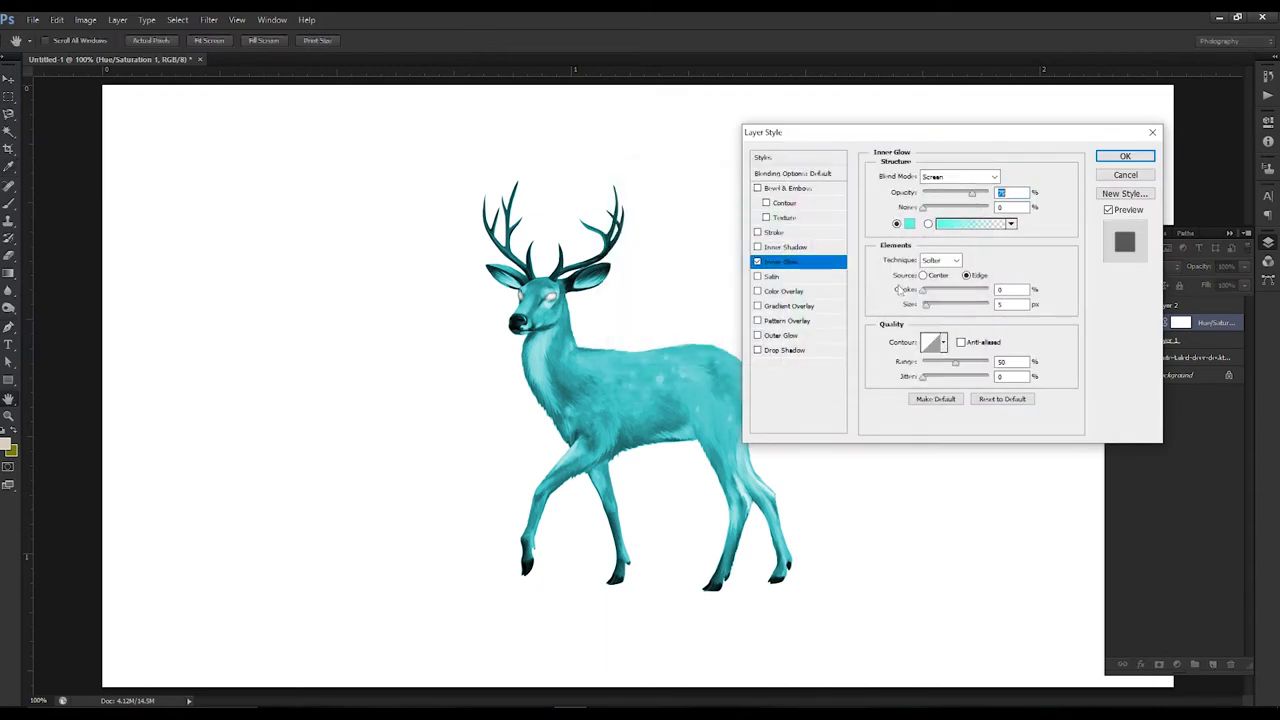
{"action": "left_click_drag", "start_coordinate": [952, 310], "coordinate": [949, 276]}
{"action": "key", "text": "Return"}
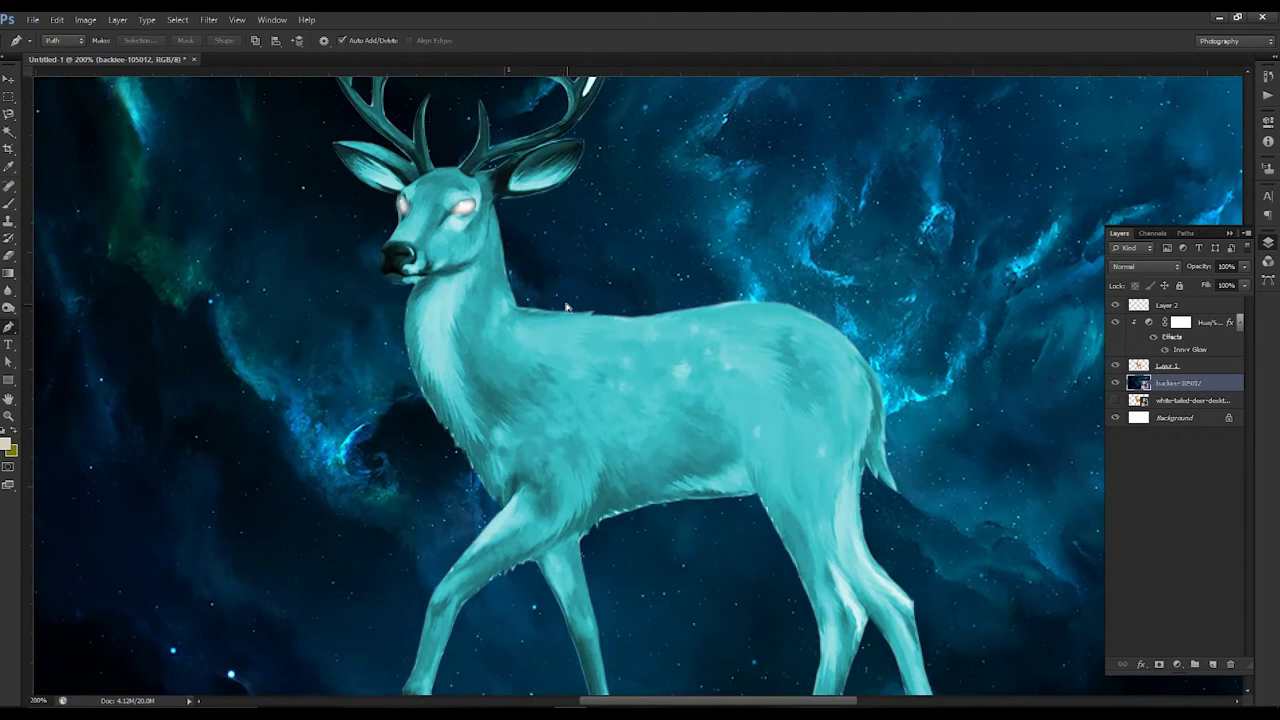
Step: Reopen the Hue/Saturation layer's Inner Glow settings with the whole image in view
{"action": "key", "text": "ctrl+minus"}
{"action": "left_click", "coordinate": [1168, 366]}
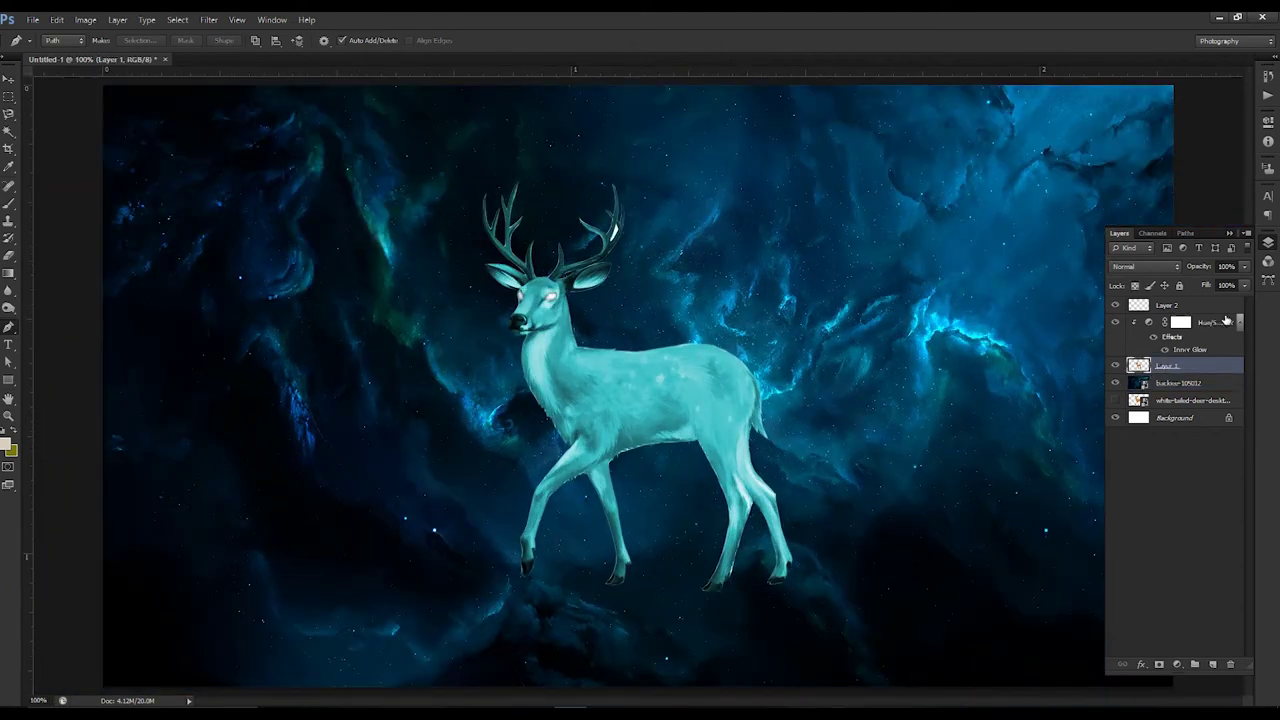
{"action": "left_click", "coordinate": [1227, 320]}
{"action": "left_click", "coordinate": [1141, 664]}
{"action": "left_click", "coordinate": [1190, 568]}
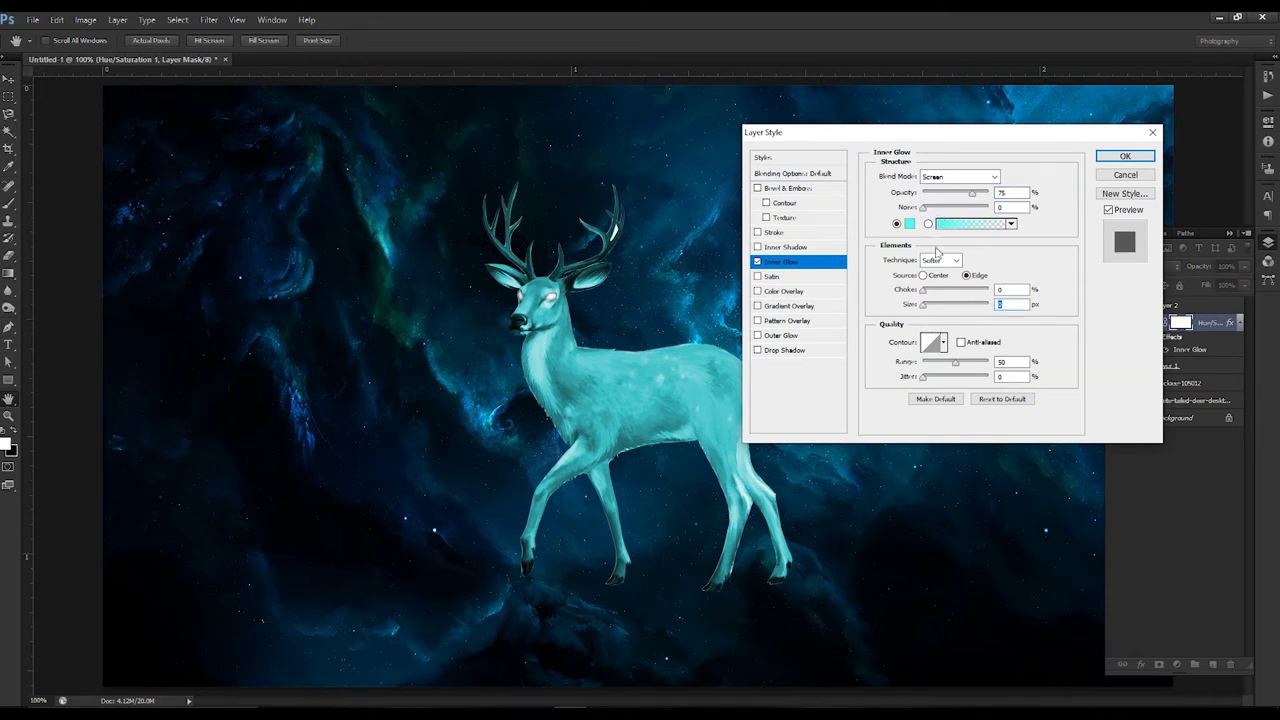
Step: Set the glow to 75% opacity from the Edge after testing Center, then load the deer outline
{"action": "left_click", "coordinate": [923, 275]}
{"action": "left_click_drag", "start_coordinate": [922, 290], "coordinate": [950, 291]}
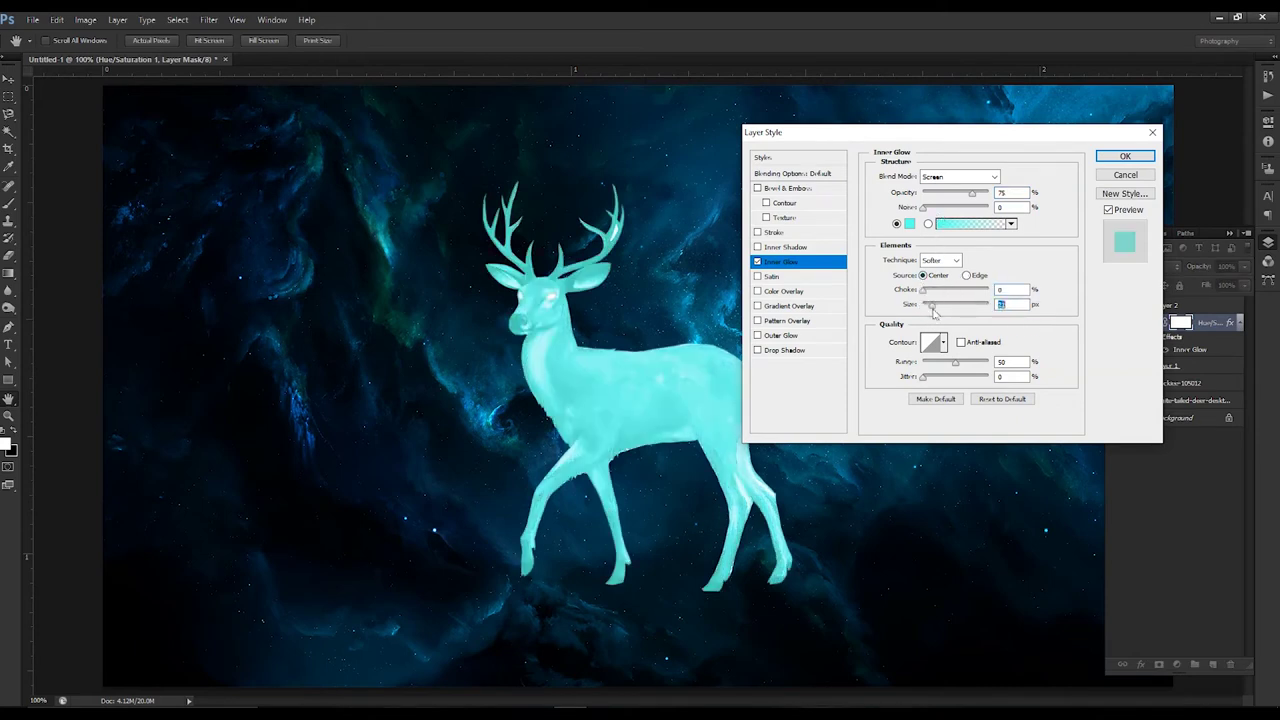
{"action": "left_click", "coordinate": [966, 275]}
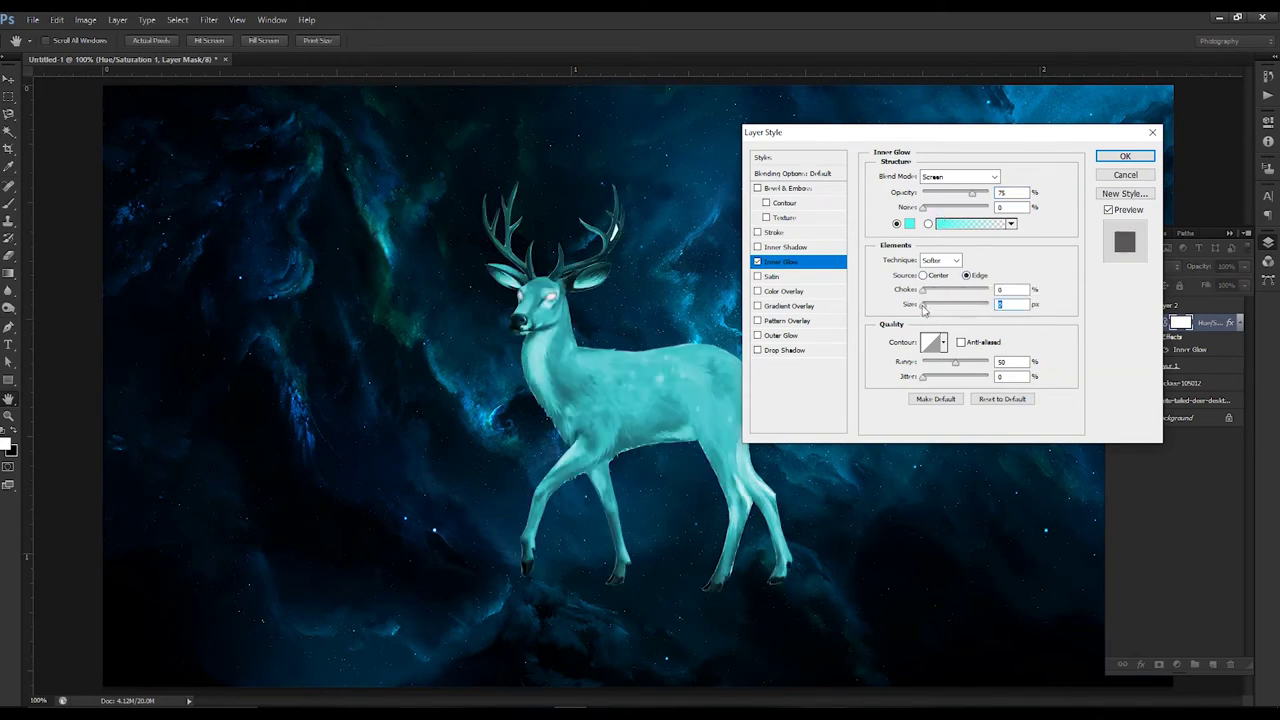
{"action": "left_click", "coordinate": [958, 176]}
{"action": "left_click", "coordinate": [957, 360]}
{"action": "left_click", "coordinate": [1125, 156]}
Step: Refine the deer's mask edges along its back and hind legs, then deselect
{"action": "left_click", "coordinate": [177, 19]}
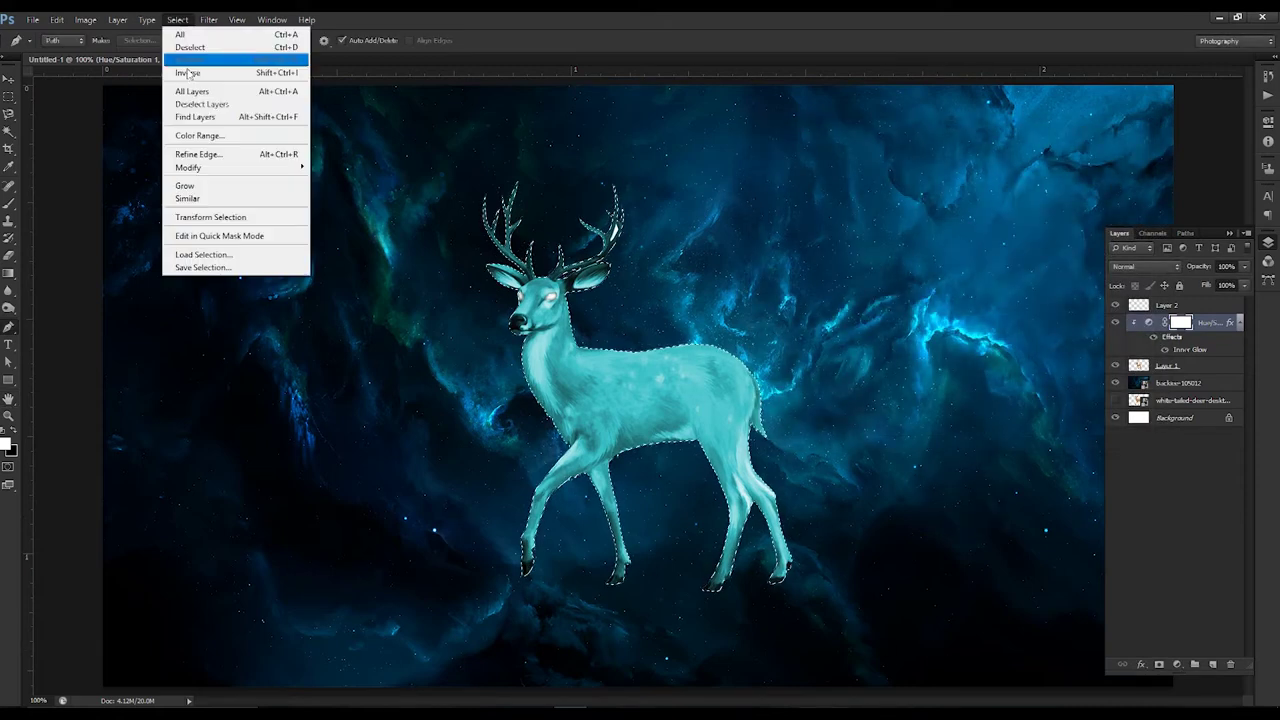
{"action": "left_click", "coordinate": [228, 237]}
{"action": "left_click_drag", "start_coordinate": [600, 345], "coordinate": [716, 560]}
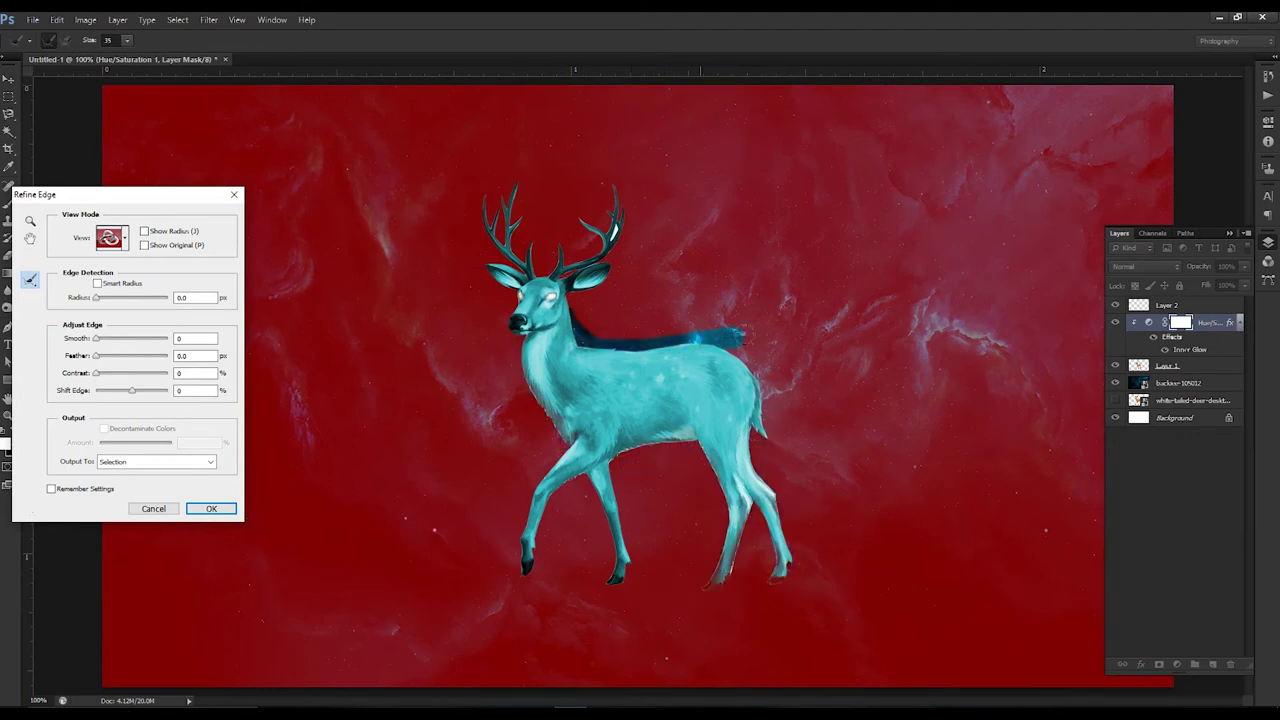
{"action": "left_click", "coordinate": [211, 509]}
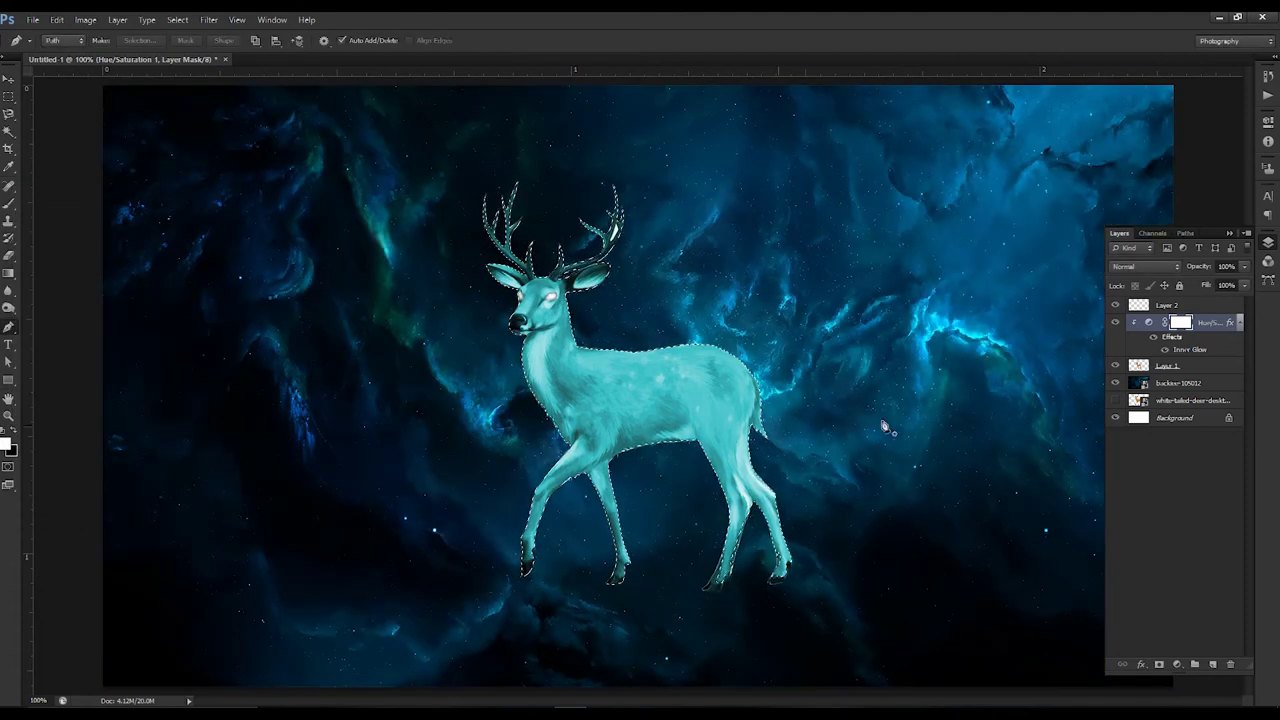
{"action": "left_click", "coordinate": [1138, 366]}
{"action": "key", "text": "ctrl+d"}
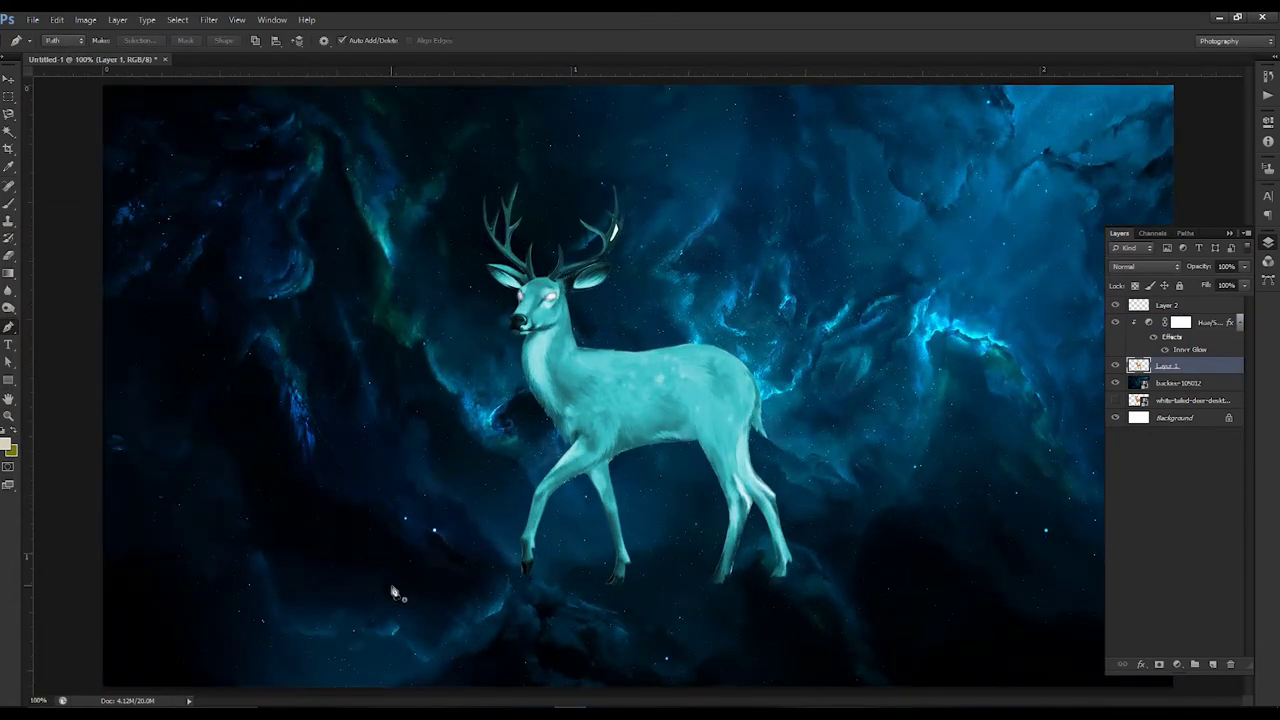
Step: Change the Hue/Saturation layer's Inner Glow colour to a light cyan
{"action": "left_click", "coordinate": [1190, 351]}
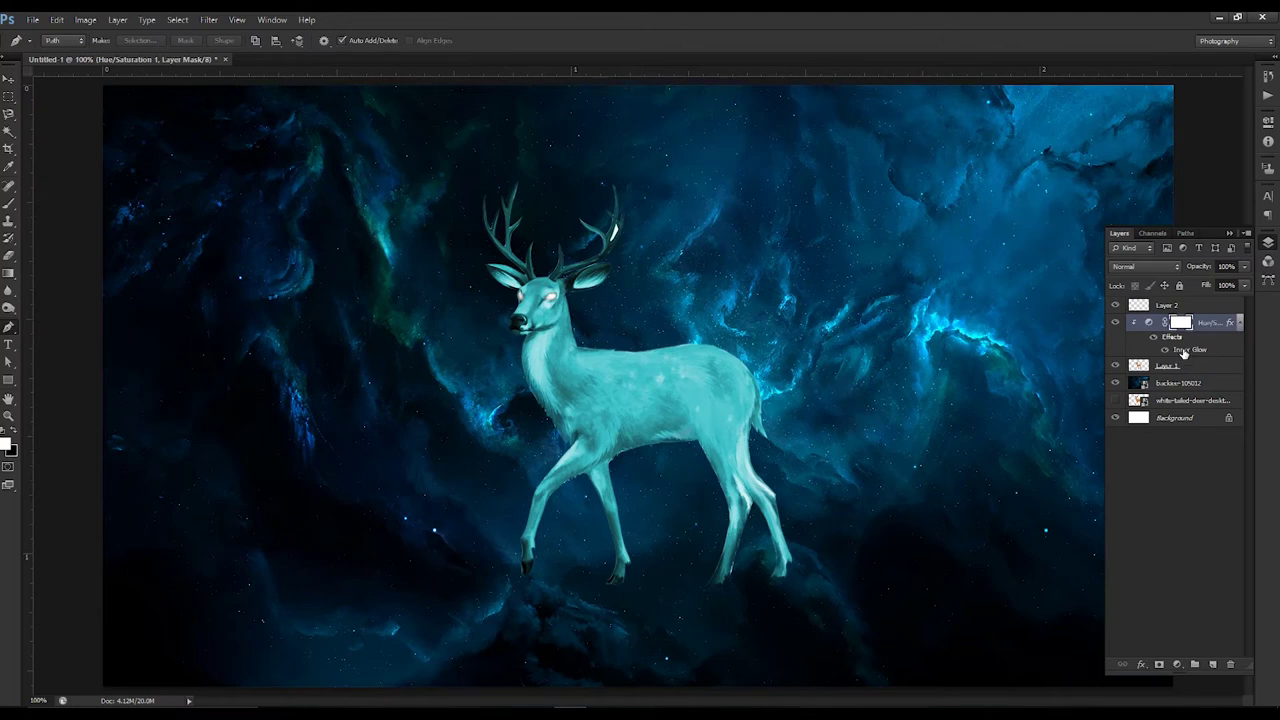
{"action": "left_click", "coordinate": [1141, 664]}
{"action": "left_click", "coordinate": [1185, 571]}
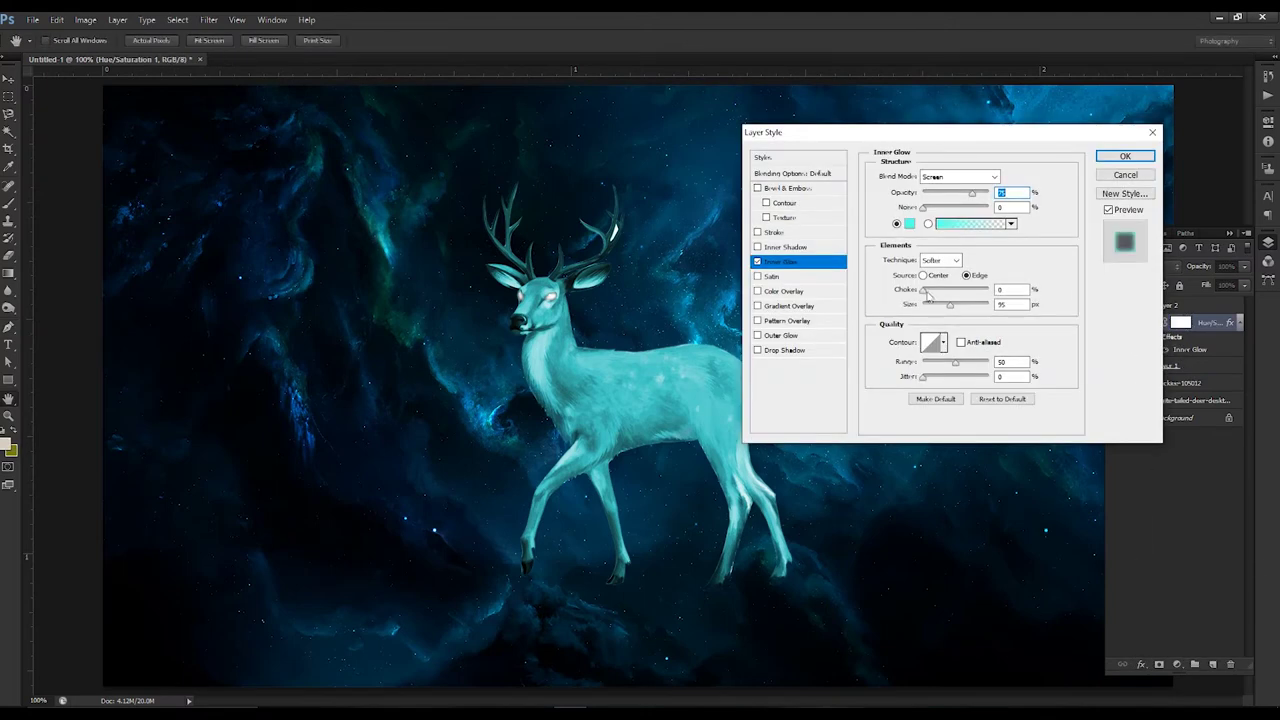
{"action": "left_click", "coordinate": [909, 223]}
{"action": "left_click_drag", "start_coordinate": [673, 204], "coordinate": [613, 202]}
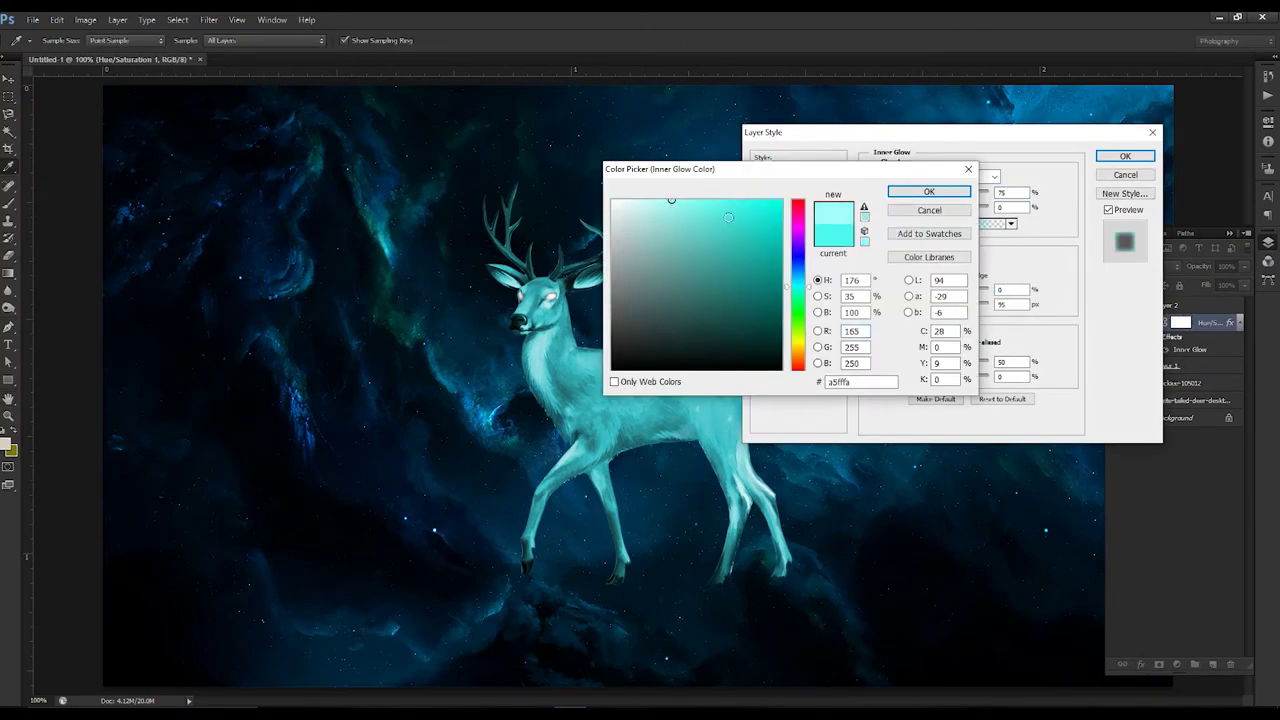
{"action": "key", "text": "Return"}
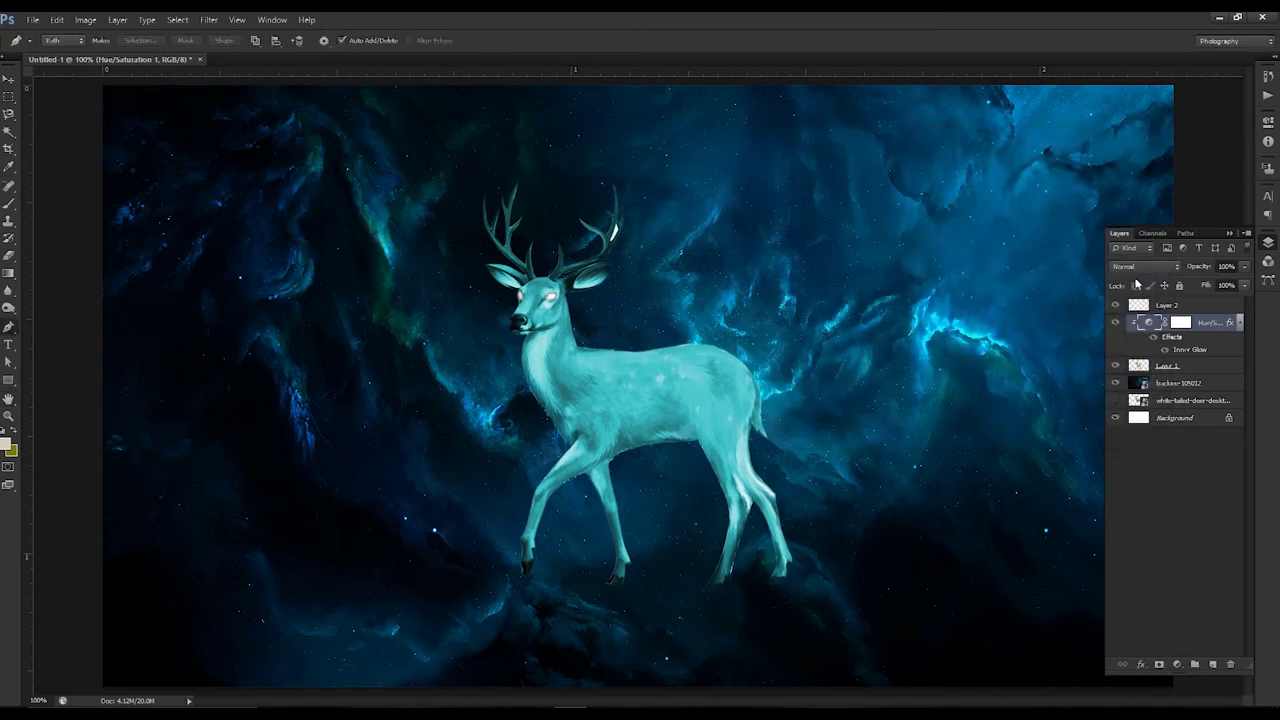
{"action": "key", "text": "ctrl+u"}
Step: Colorize the deer pale blue-grey: Hue 202, Saturation 25, Lightness 45
{"action": "left_click", "coordinate": [1070, 328]}
{"action": "mouse_move", "coordinate": [877, 250]}
{"action": "left_mouse_down"}
{"action": "mouse_move", "coordinate": [936, 251]}
{"action": "mouse_move", "coordinate": [918, 262]}
{"action": "mouse_move", "coordinate": [940, 251]}
{"action": "left_mouse_up"}
{"action": "left_click_drag", "start_coordinate": [931, 316], "coordinate": [936, 318]}
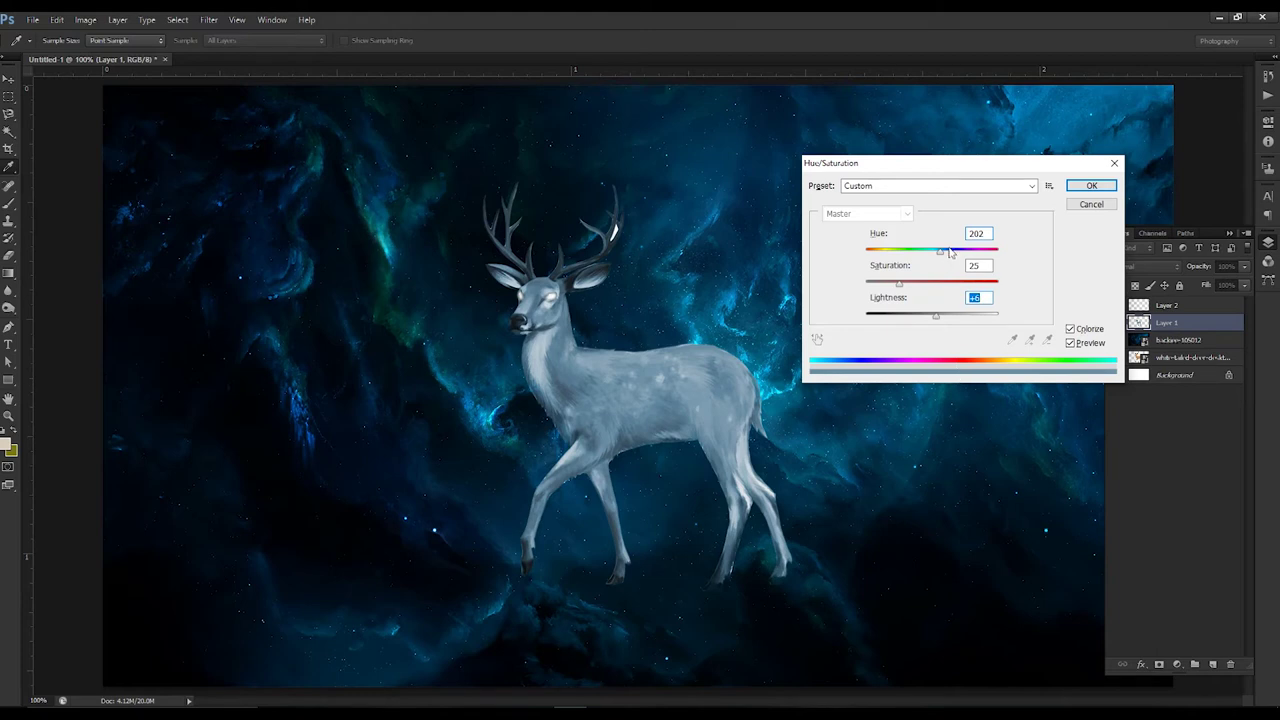
{"action": "left_click", "coordinate": [1091, 186]}
Step: Add a light cyan Inner Glow of size 46 px to Layer 1
{"action": "left_click", "coordinate": [1141, 664]}
{"action": "left_click", "coordinate": [1199, 555]}
{"action": "left_click_drag", "start_coordinate": [930, 308], "coordinate": [936, 308]}
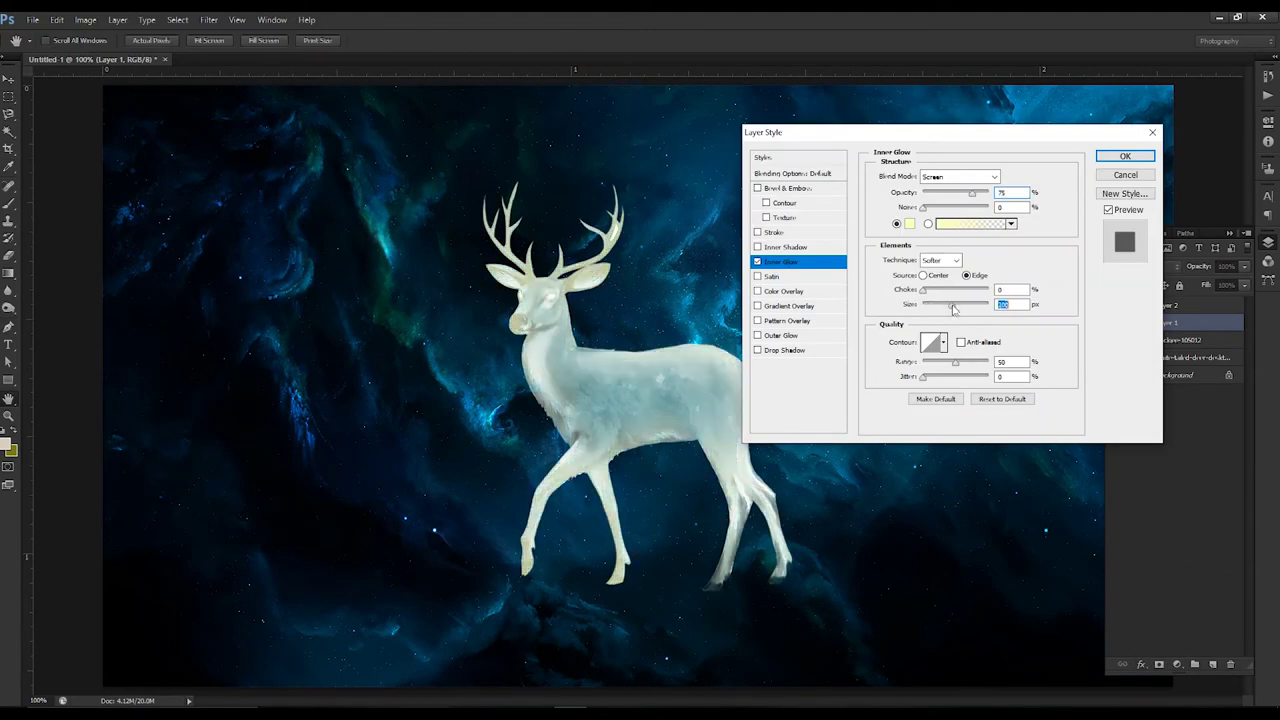
{"action": "left_click", "coordinate": [975, 223]}
{"action": "left_click", "coordinate": [798, 286]}
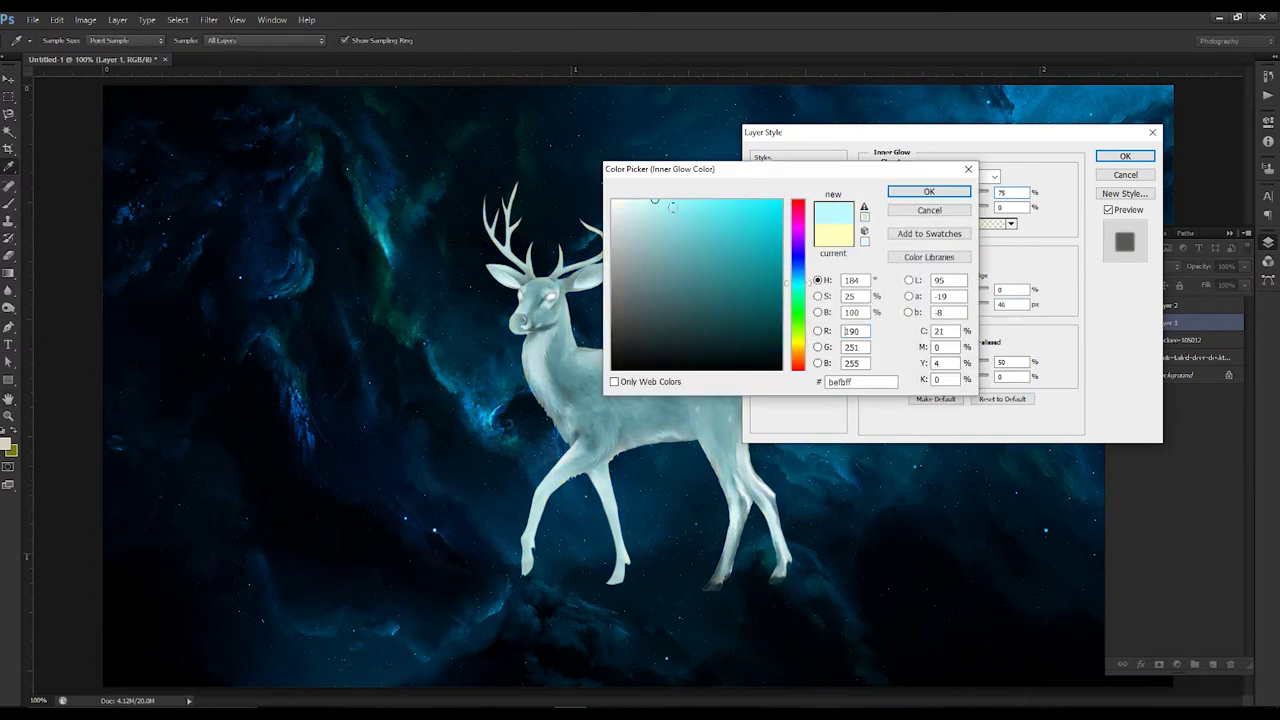
{"action": "left_click", "coordinate": [677, 217]}
{"action": "left_click", "coordinate": [674, 206]}
{"action": "left_click", "coordinate": [929, 191]}
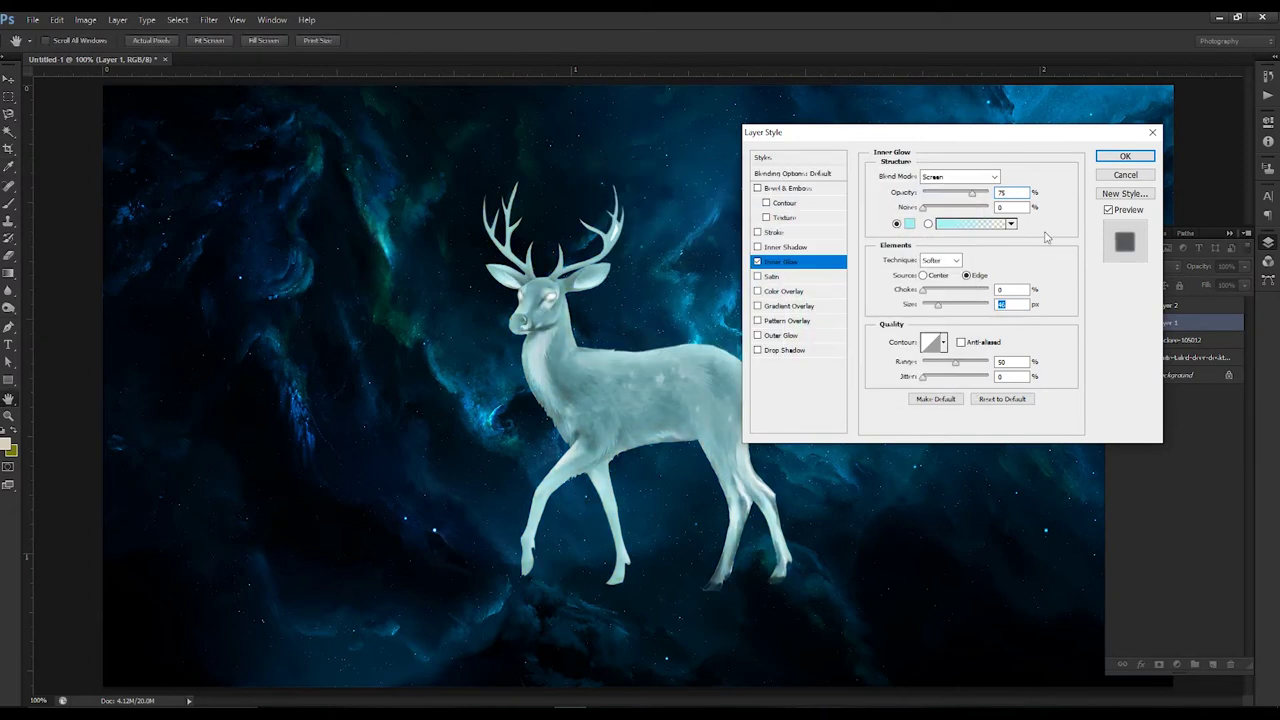
Step: Set the glow Source to Center with a peaked contour and Range 89%
{"action": "left_click", "coordinate": [924, 275]}
{"action": "left_click_drag", "start_coordinate": [948, 308], "coordinate": [938, 308]}
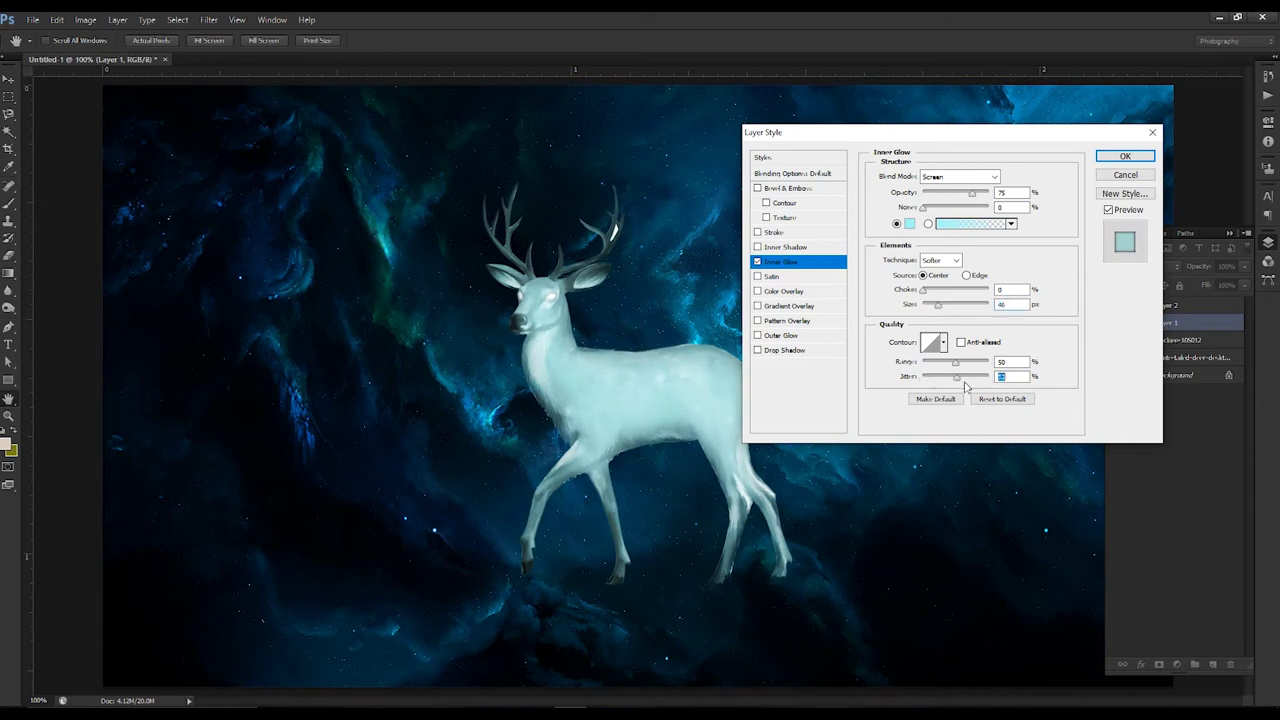
{"action": "type", "text": "0"}
{"action": "left_click", "coordinate": [942, 342]}
{"action": "left_click", "coordinate": [955, 380]}
{"action": "double_click", "coordinate": [957, 370]}
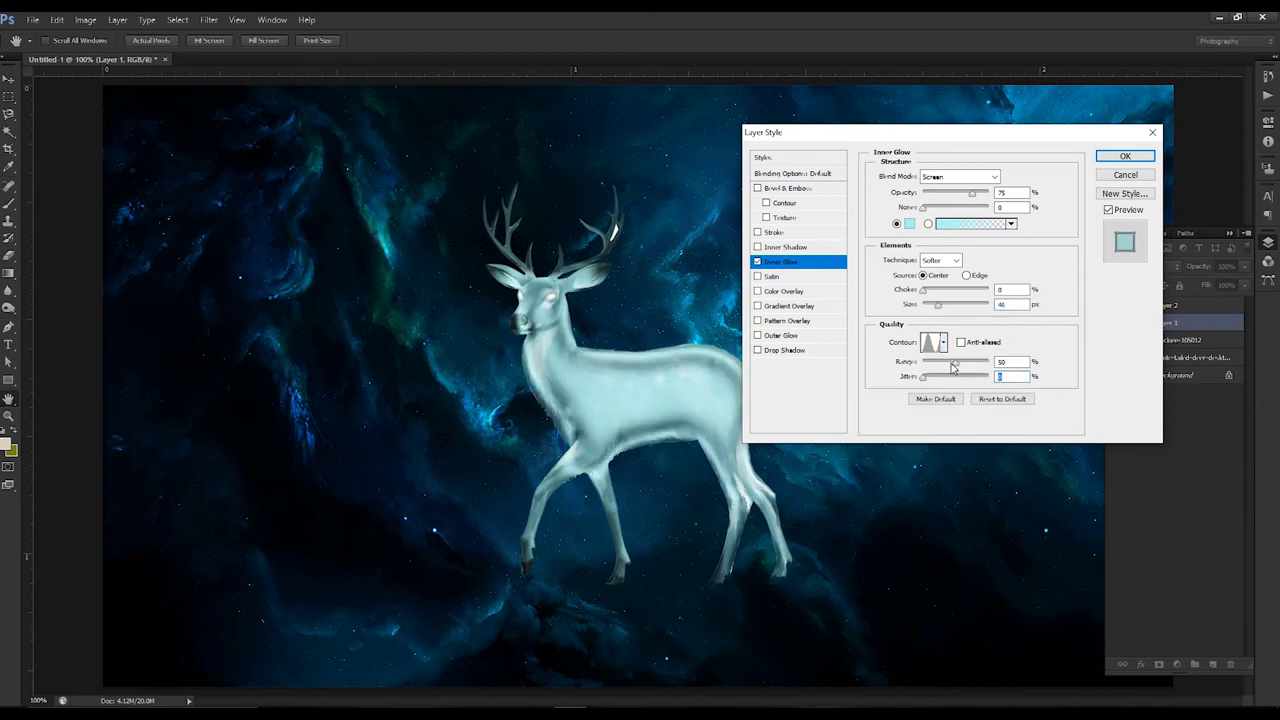
{"action": "left_click_drag", "start_coordinate": [957, 363], "coordinate": [983, 362]}
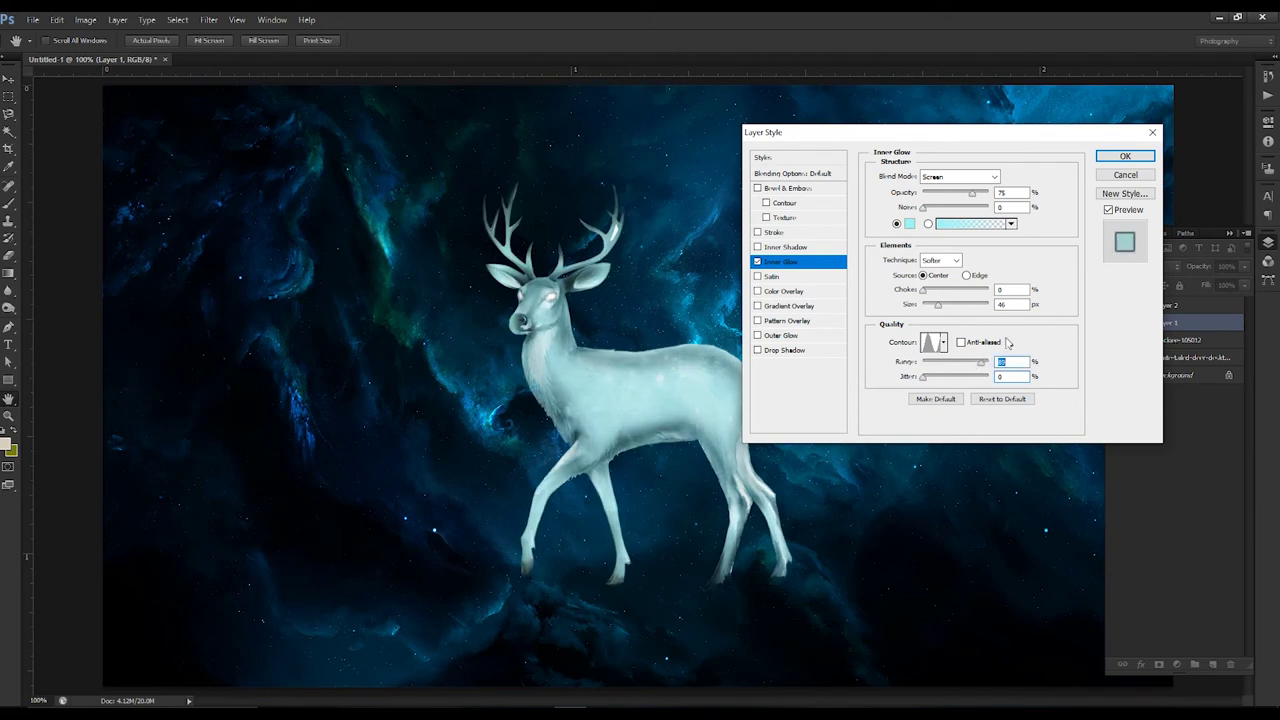
{"action": "left_click_drag", "start_coordinate": [938, 306], "coordinate": [941, 325]}
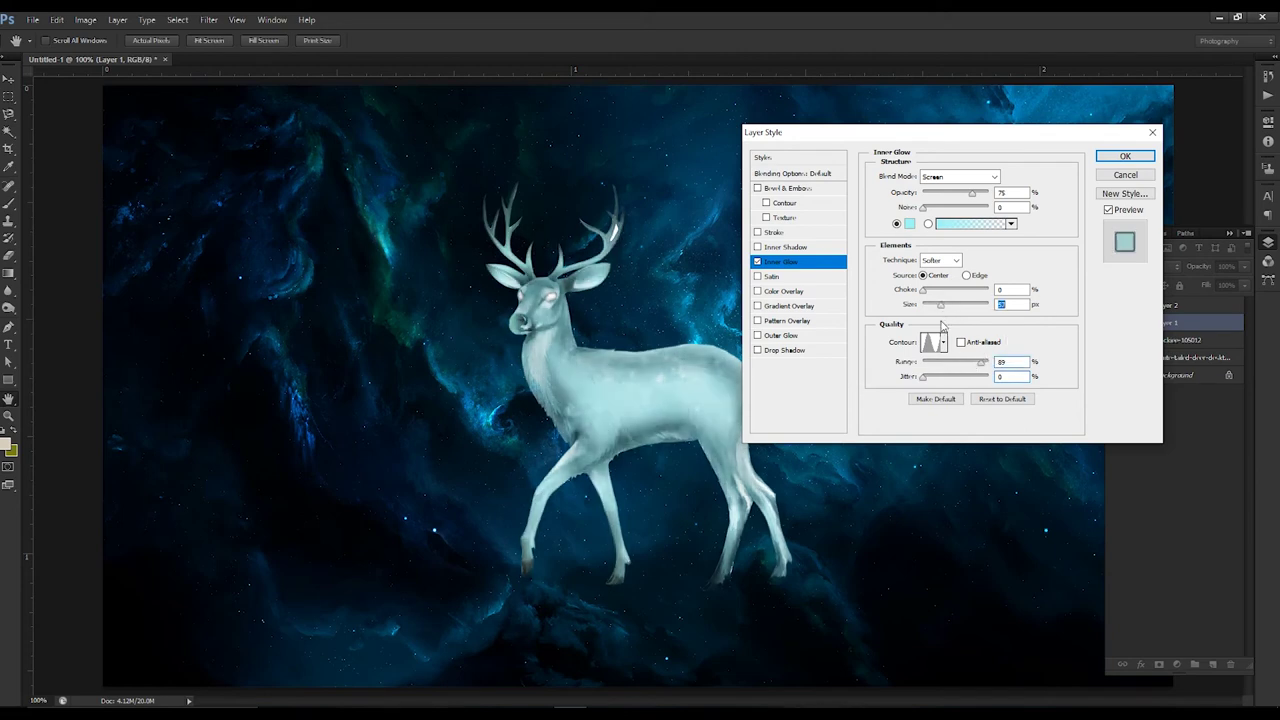
{"action": "left_click", "coordinate": [1126, 157]}
Step: Add a new empty layer and load the moon-magic-brushes set for the eye glow
{"action": "left_click", "coordinate": [1181, 310]}
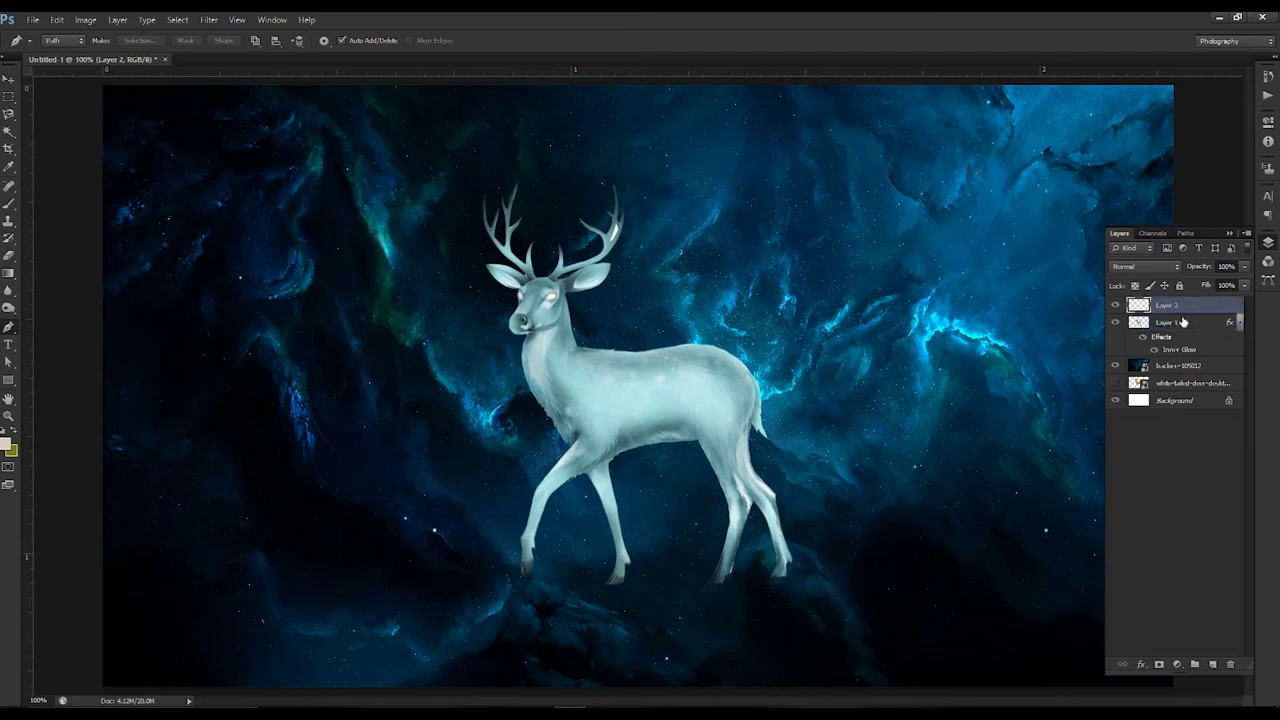
{"action": "left_click", "coordinate": [1141, 664]}
{"action": "key", "text": "Escape"}
{"action": "key", "text": "b"}
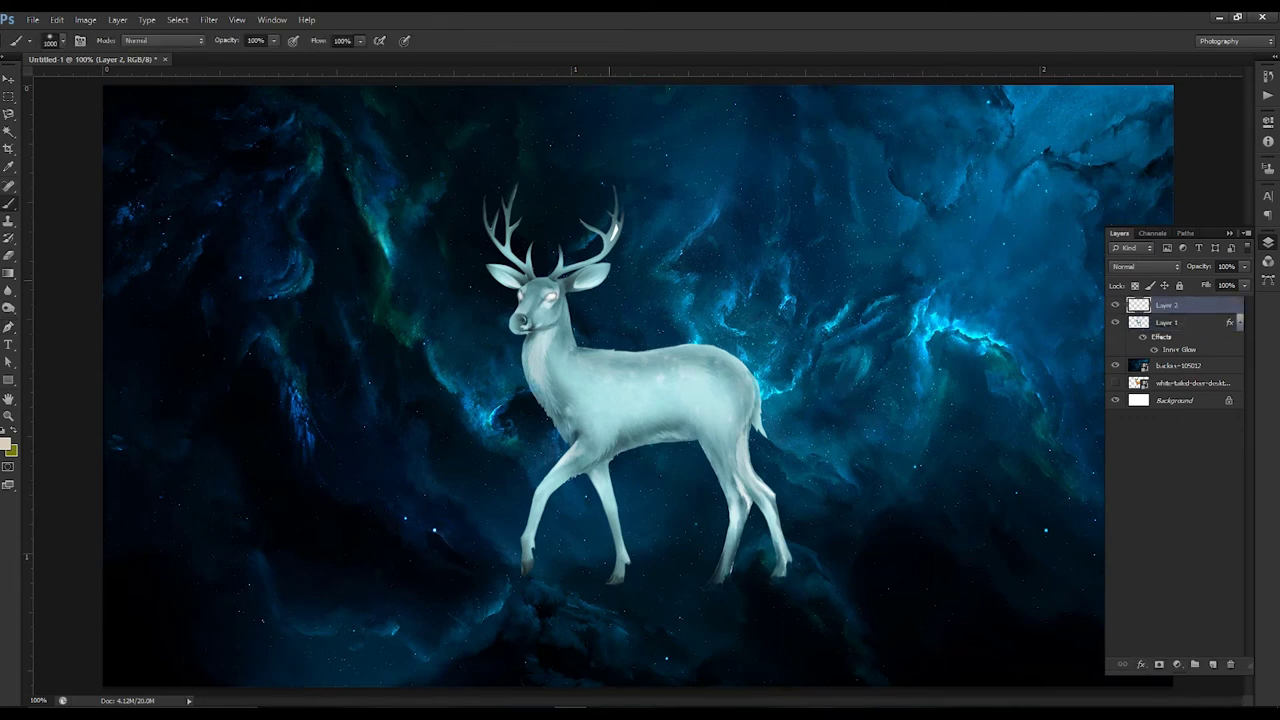
{"action": "key", "text": "ctrl+plus"}
{"action": "key", "text": "ctrl+shift+alt+n"}
{"action": "left_click", "coordinate": [57, 40]}
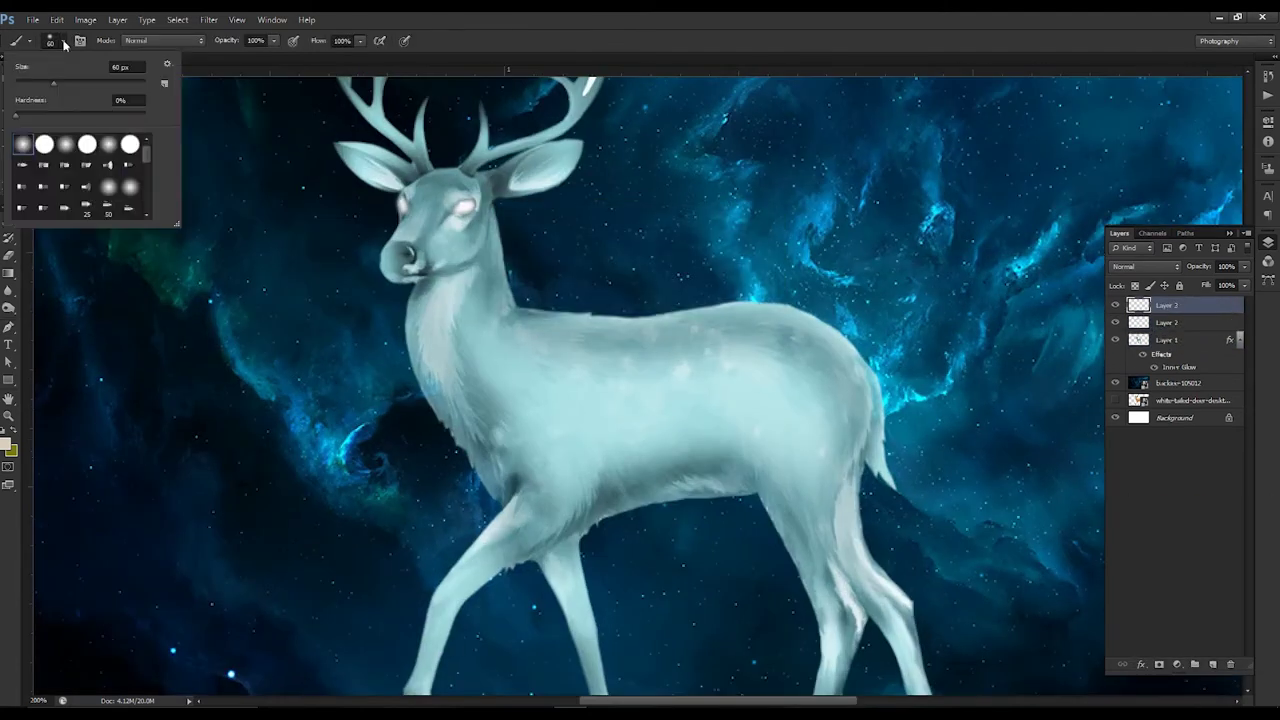
{"action": "left_click", "coordinate": [167, 66]}
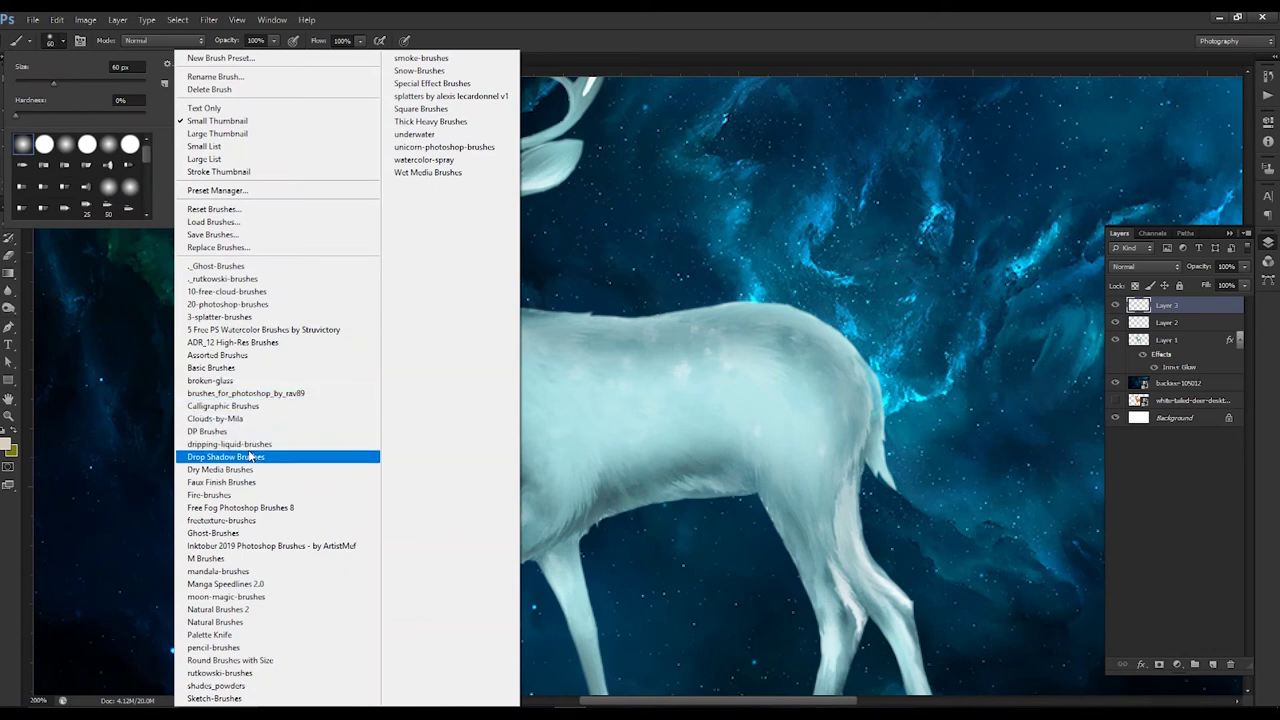
{"action": "left_click", "coordinate": [270, 596]}
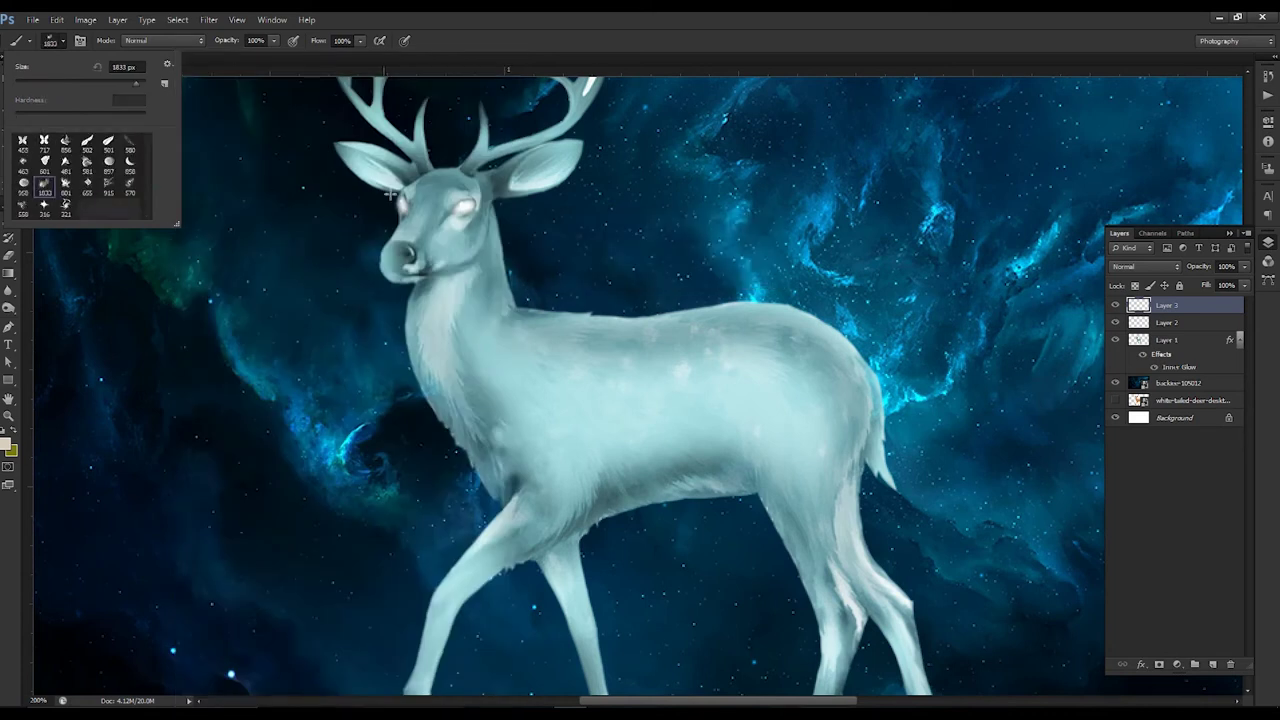
{"action": "key", "text": "Return"}
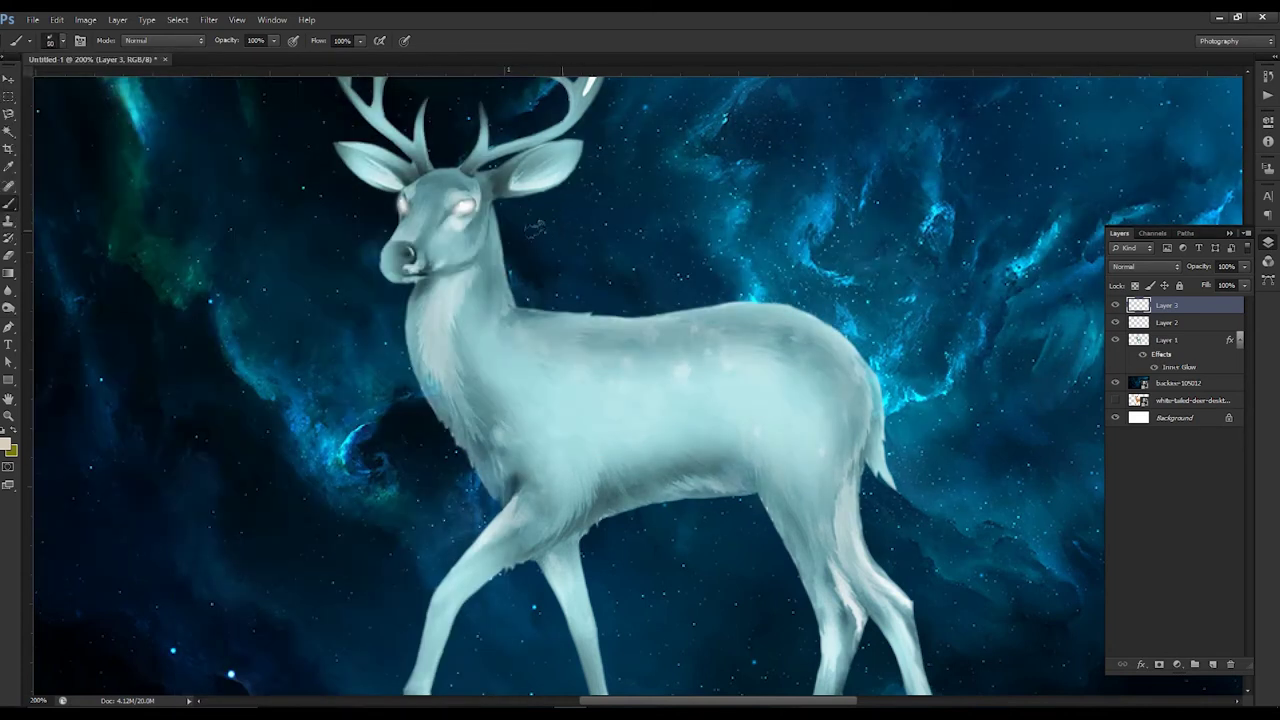
Step: Paint a soft glow over the deer's eyes, brighten it with Curves, and merge a duplicate
{"action": "mouse_move", "coordinate": [550, 200]}
{"action": "left_mouse_down"}
{"action": "mouse_move", "coordinate": [460, 205]}
{"action": "mouse_move", "coordinate": [478, 210]}
{"action": "left_mouse_up"}
{"action": "key", "text": "ctrl+t"}
{"action": "key", "text": "Return"}
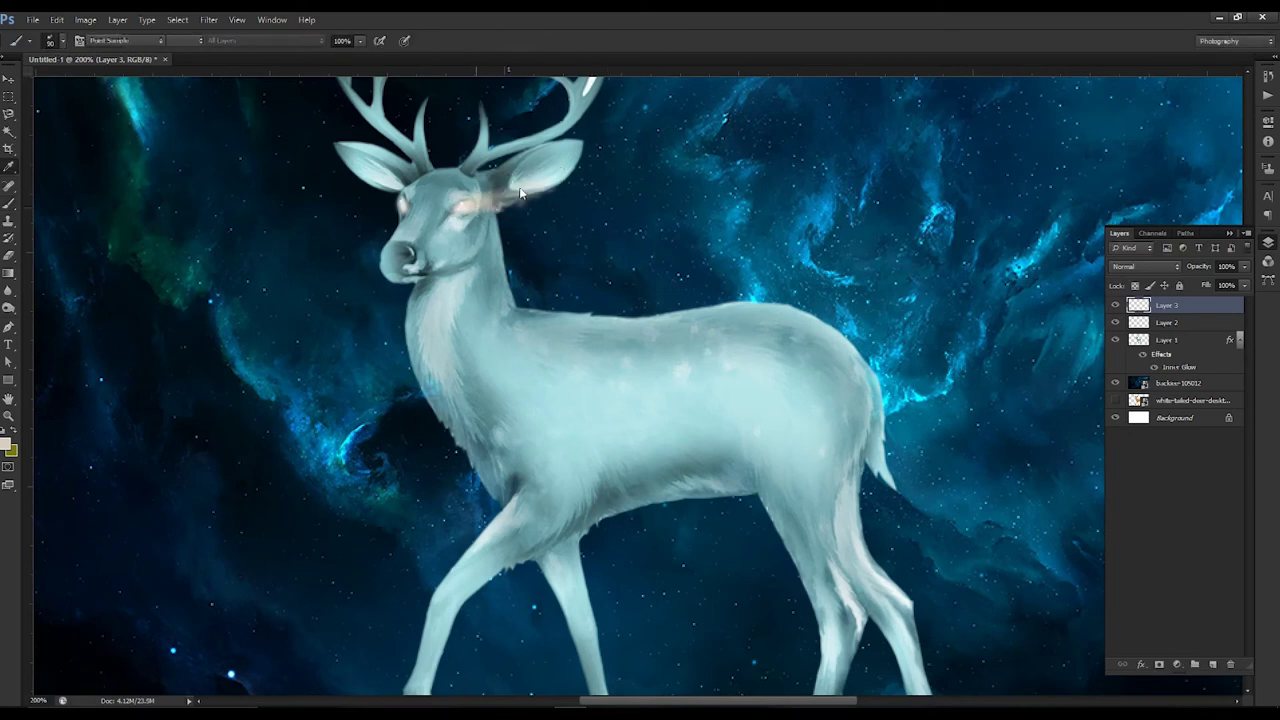
{"action": "key", "text": "ctrl+m"}
{"action": "left_click_drag", "start_coordinate": [643, 120], "coordinate": [831, 122]}
{"action": "left_click", "coordinate": [951, 141]}
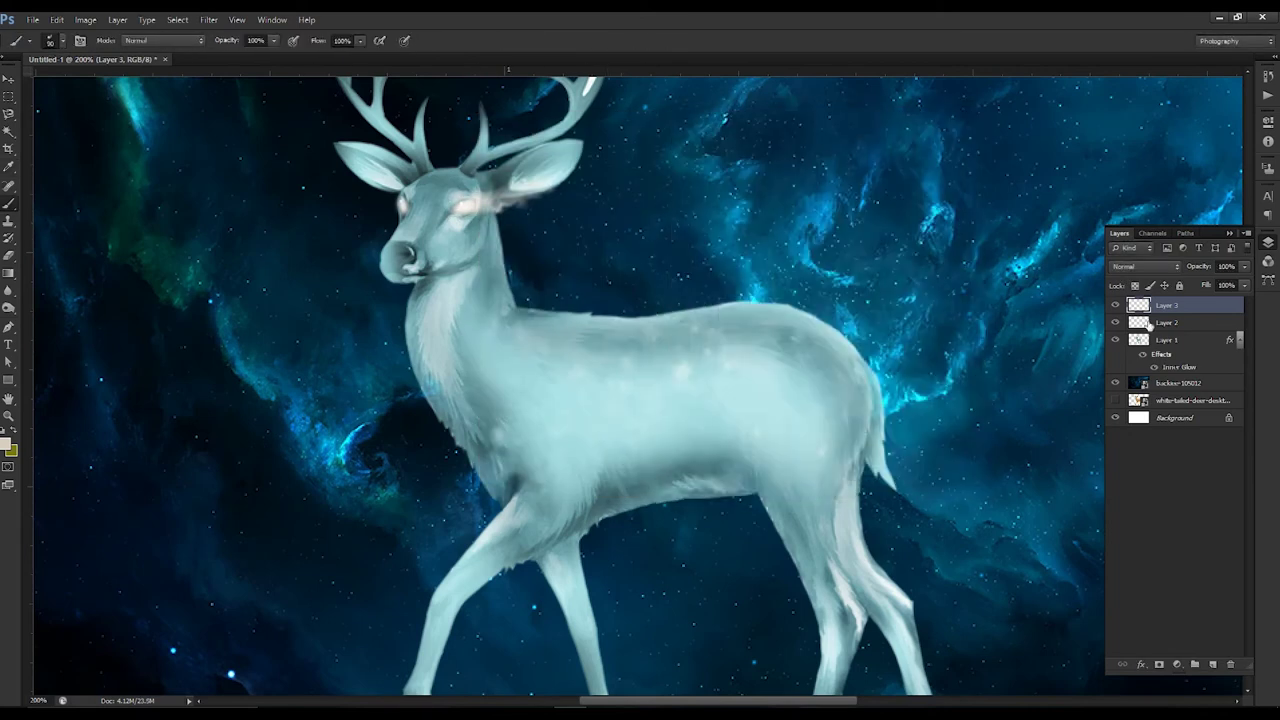
{"action": "key", "text": "ctrl+j"}
{"action": "left_click", "coordinate": [1200, 322], "text": "ctrl"}
{"action": "key", "text": "ctrl+e"}
Step: Warp the eye glow to fit the shape of the deer's eye
{"action": "key", "text": "ctrl+t"}
{"action": "right_click", "coordinate": [548, 198]}
{"action": "left_click", "coordinate": [575, 305]}
{"action": "left_click_drag", "start_coordinate": [566, 166], "coordinate": [558, 152]}
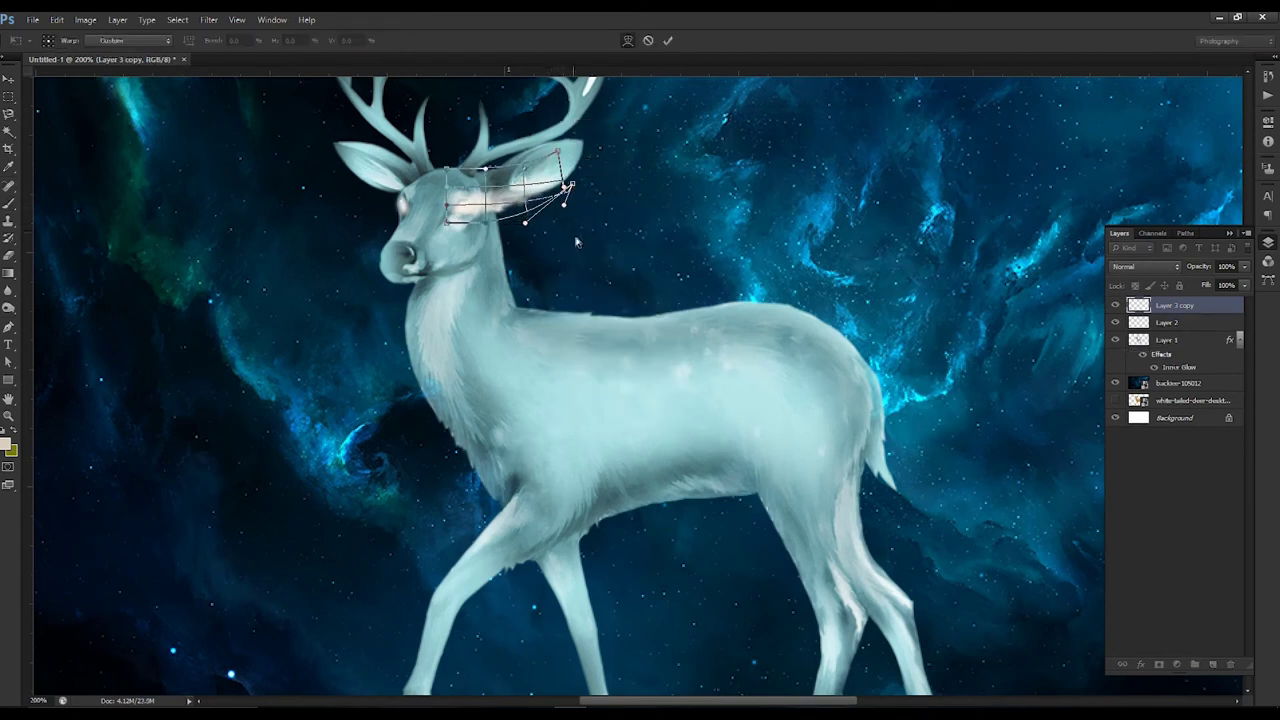
{"action": "key", "text": "Return"}
{"action": "key", "text": "b"}
Step: Mirror a copy of the glow onto the other eye and group the glow layers
{"action": "key", "text": "ctrl+j"}
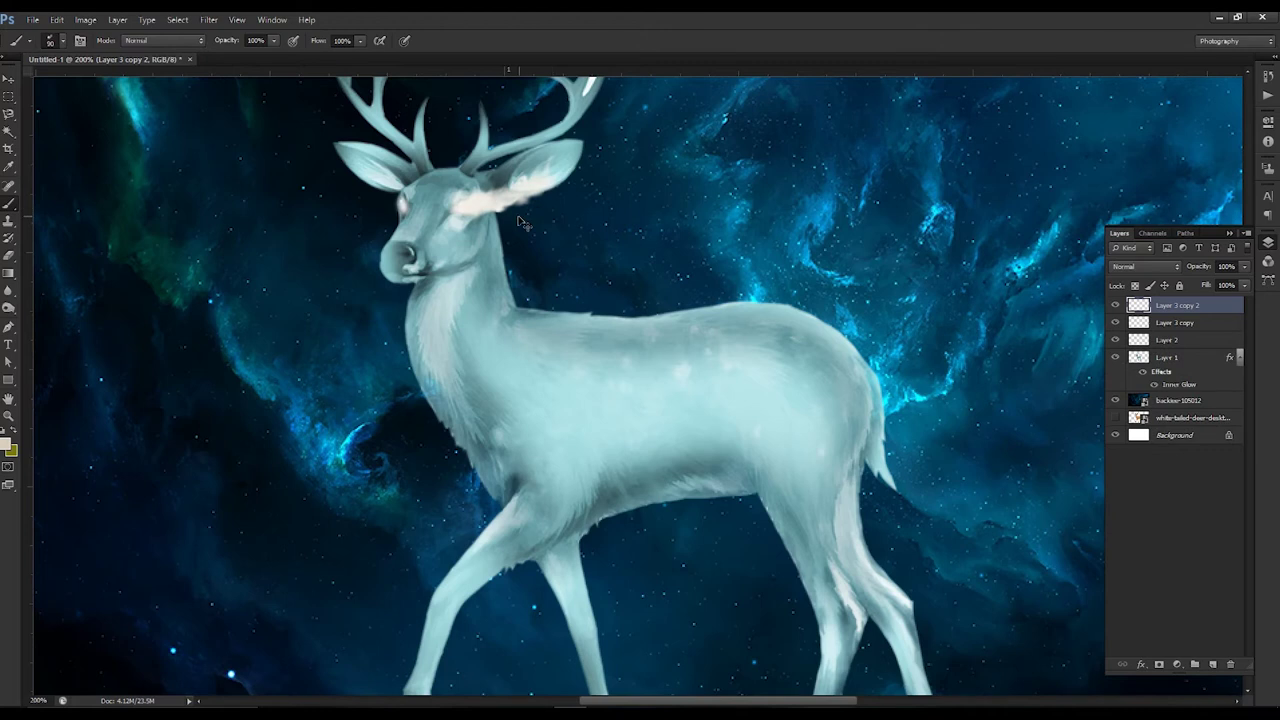
{"action": "key", "text": "ctrl+t"}
{"action": "right_click", "coordinate": [505, 202]}
{"action": "left_click", "coordinate": [557, 408]}
{"action": "mouse_move", "coordinate": [495, 200]}
{"action": "left_mouse_down"}
{"action": "mouse_move", "coordinate": [412, 182]}
{"action": "mouse_move", "coordinate": [410, 170]}
{"action": "left_mouse_up"}
{"action": "key", "text": "Return"}
{"action": "key", "text": "ctrl+minus"}
{"action": "key", "text": "ctrl+minus"}
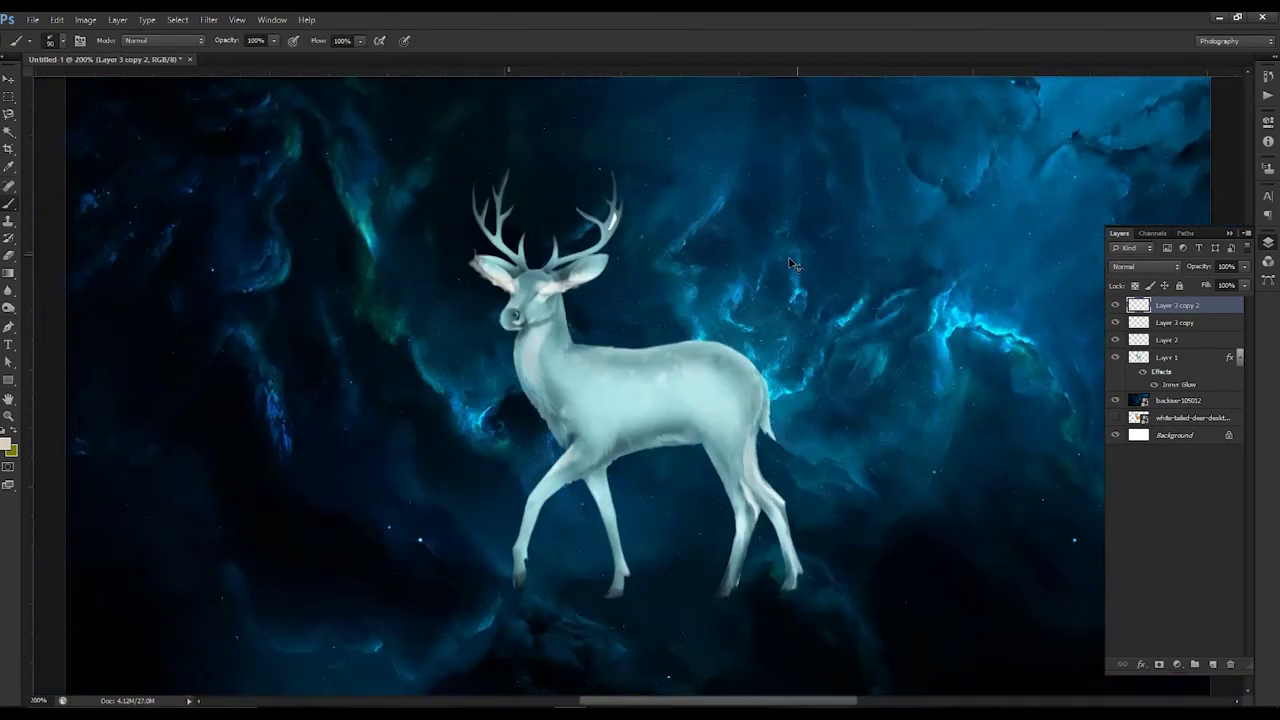
{"action": "left_click", "coordinate": [1198, 343], "text": "shift"}
{"action": "key", "text": "ctrl+g"}
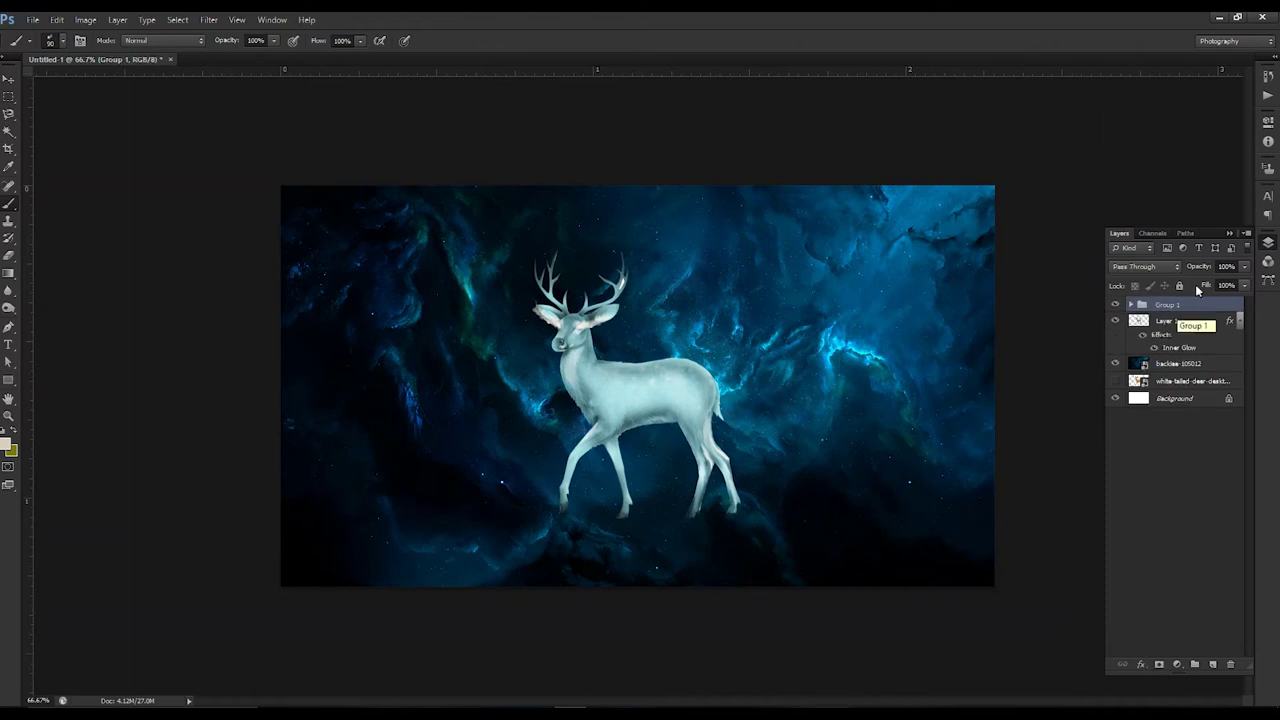
Step: Create Layer 3 and replace the current brushes with a different brush set
{"action": "key", "text": "ctrl+shift+alt+n"}
{"action": "left_click", "coordinate": [62, 41]}
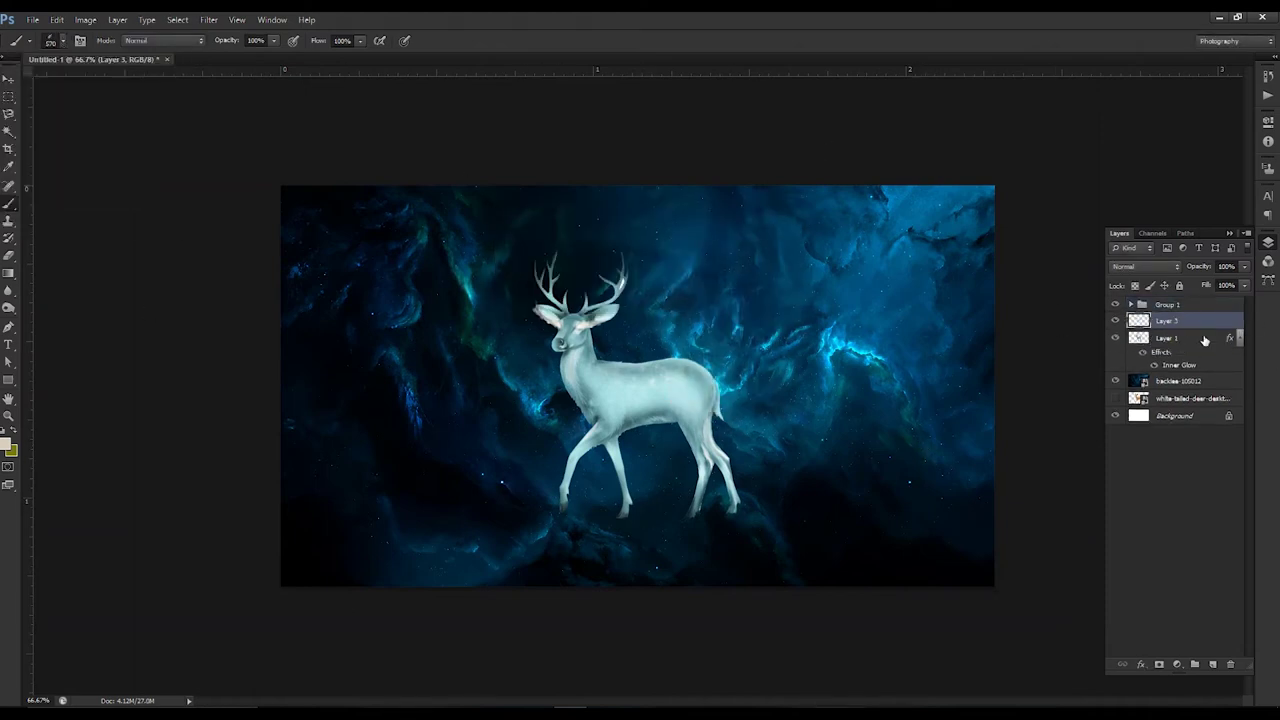
{"action": "left_click", "coordinate": [167, 63]}
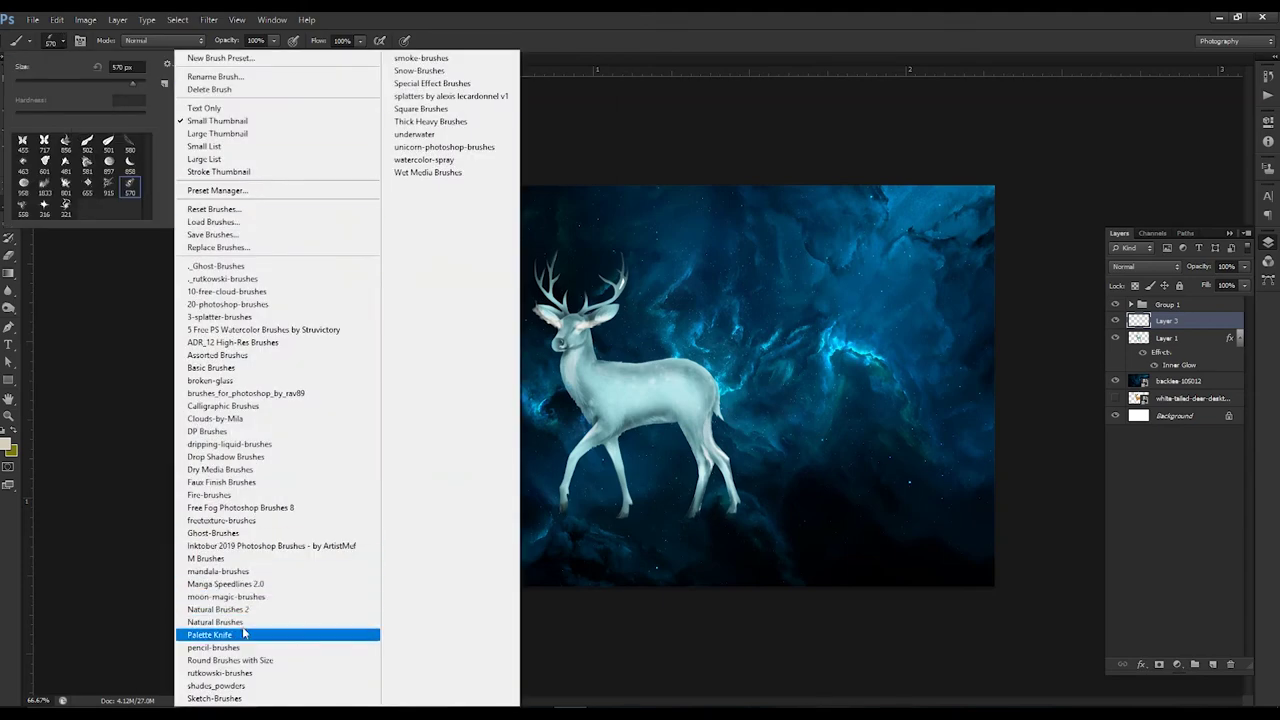
{"action": "left_click", "coordinate": [370, 628]}
{"action": "left_click", "coordinate": [588, 276]}
{"action": "key", "text": "Escape"}
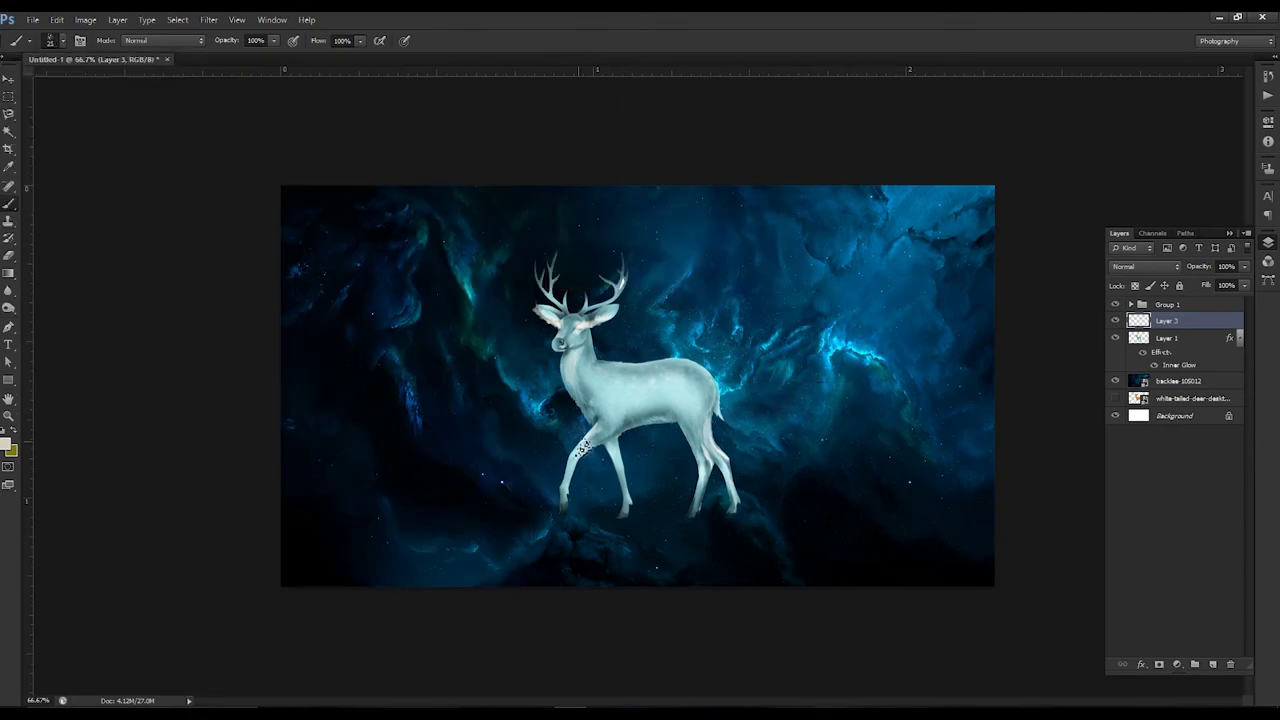
Step: Draw an elliptical selection beneath the deer's hooves
{"action": "key", "text": "v"}
{"action": "key", "text": "m"}
{"action": "mouse_move", "coordinate": [511, 477]}
{"action": "left_mouse_down"}
{"action": "mouse_move", "coordinate": [841, 532]}
{"action": "mouse_move", "coordinate": [800, 490]}
{"action": "left_mouse_up"}
Step: Fill the oval selection with white and move its layer below Layer 1
{"action": "key", "text": "v"}
{"action": "key", "text": "Return"}
{"action": "key", "text": "alt+BackSpace"}
{"action": "key", "text": "ctrl+d"}
{"action": "key", "text": "ctrl+bracketleft"}
Step: Soften the white oval with a Gaussian Blur of about 18.2 px
{"action": "key", "text": "ctrl+1"}
{"action": "left_click", "coordinate": [209, 19]}
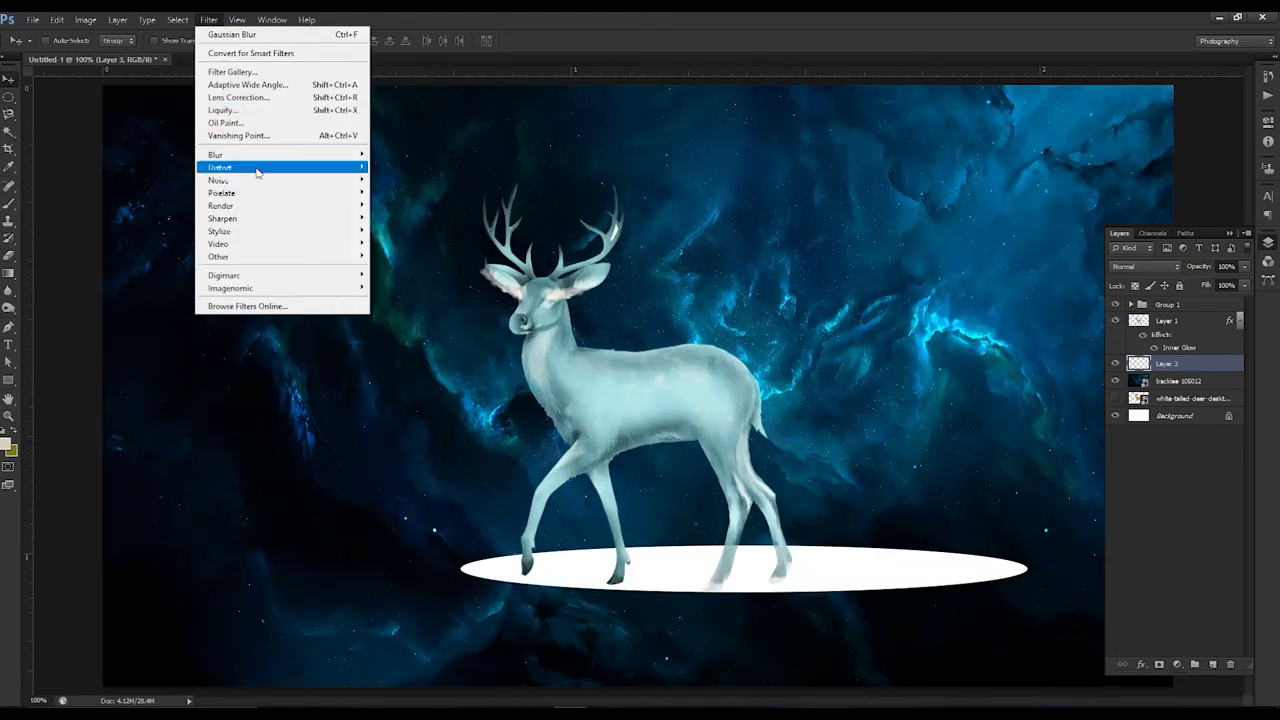
{"action": "left_click", "coordinate": [410, 253]}
{"action": "mouse_move", "coordinate": [676, 382]}
{"action": "left_mouse_down"}
{"action": "mouse_move", "coordinate": [741, 384]}
{"action": "mouse_move", "coordinate": [716, 382]}
{"action": "left_mouse_up"}
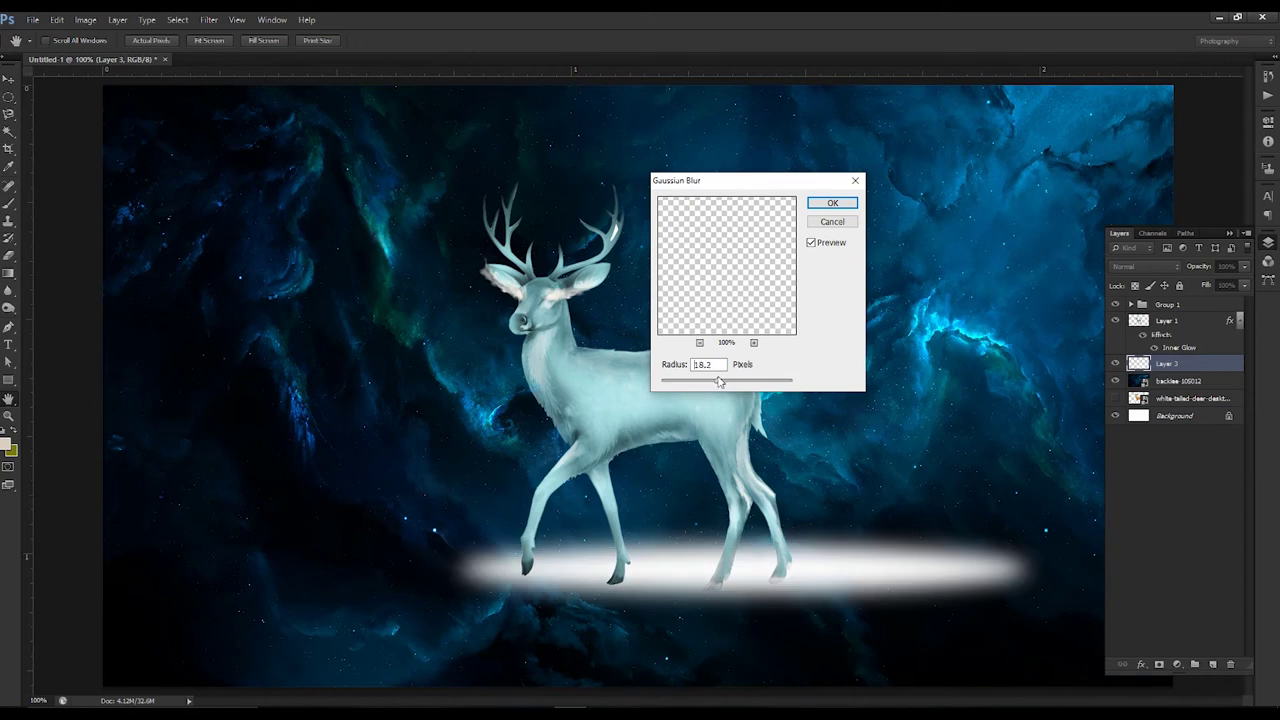
{"action": "left_click", "coordinate": [832, 203]}
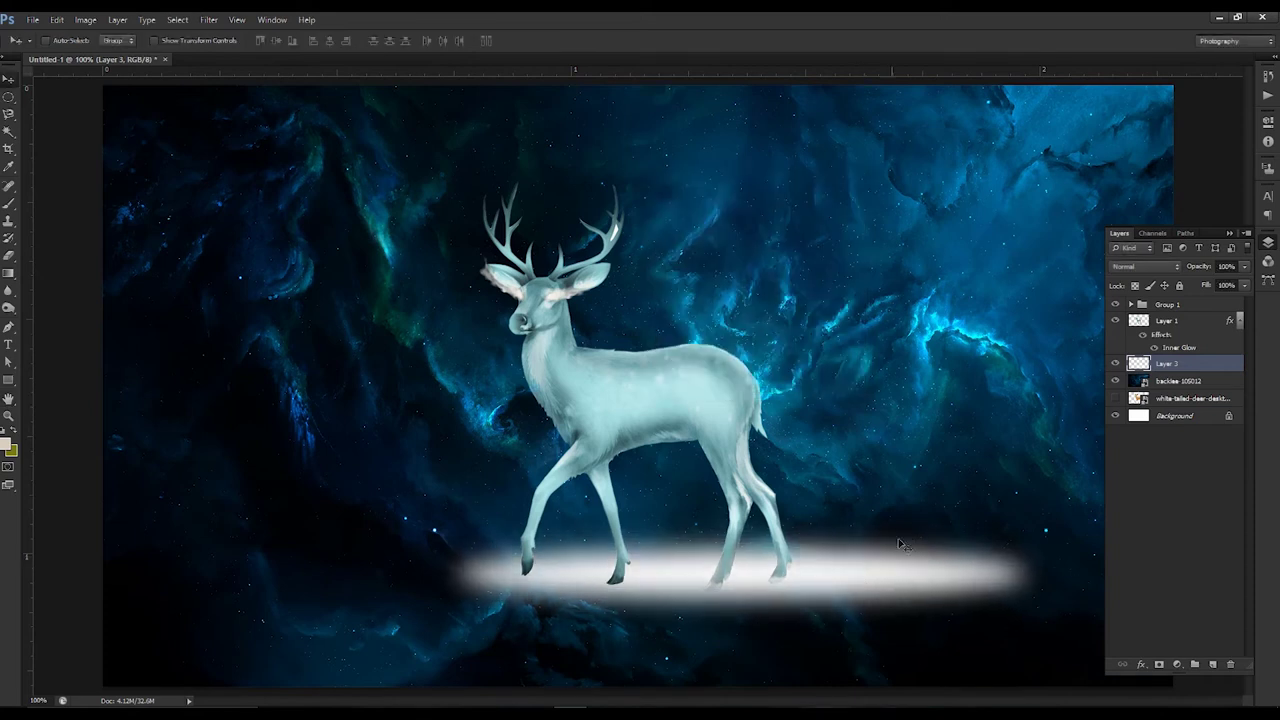
Step: Load the 10-free-cloud-brushes set and stamp a cloud under the deer
{"action": "key", "text": "b"}
{"action": "left_click", "coordinate": [57, 40]}
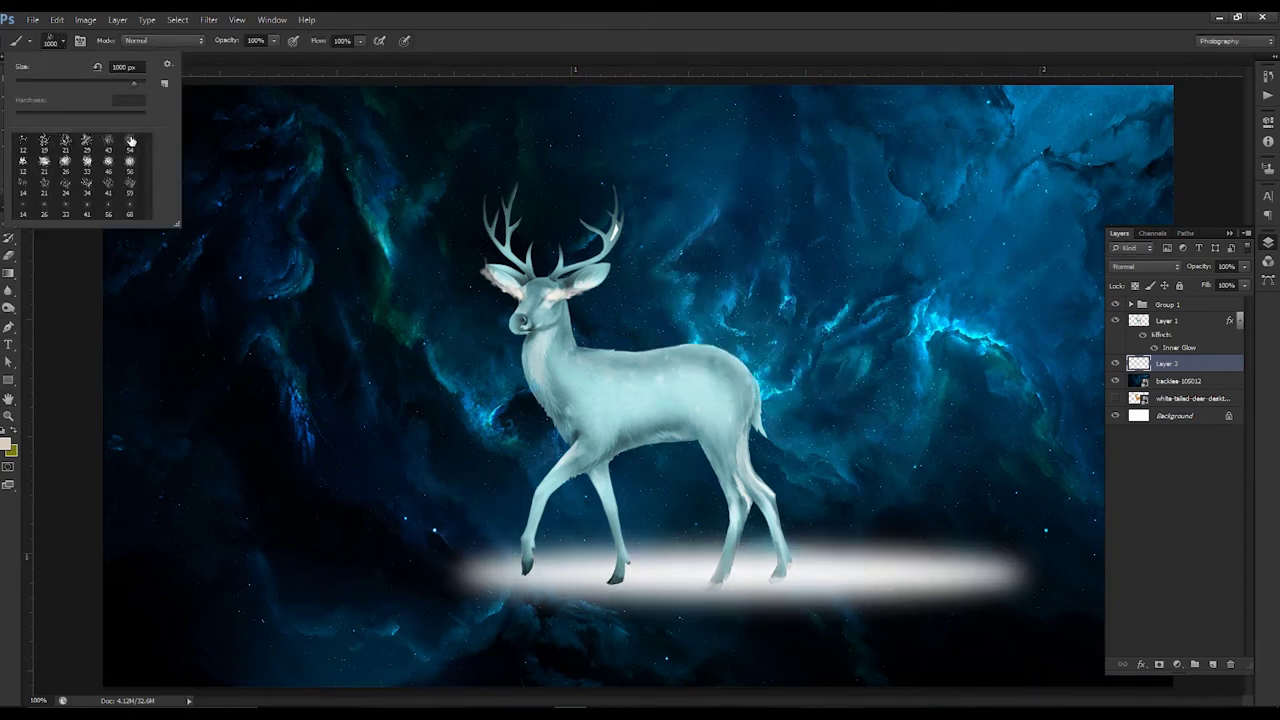
{"action": "left_click", "coordinate": [165, 64]}
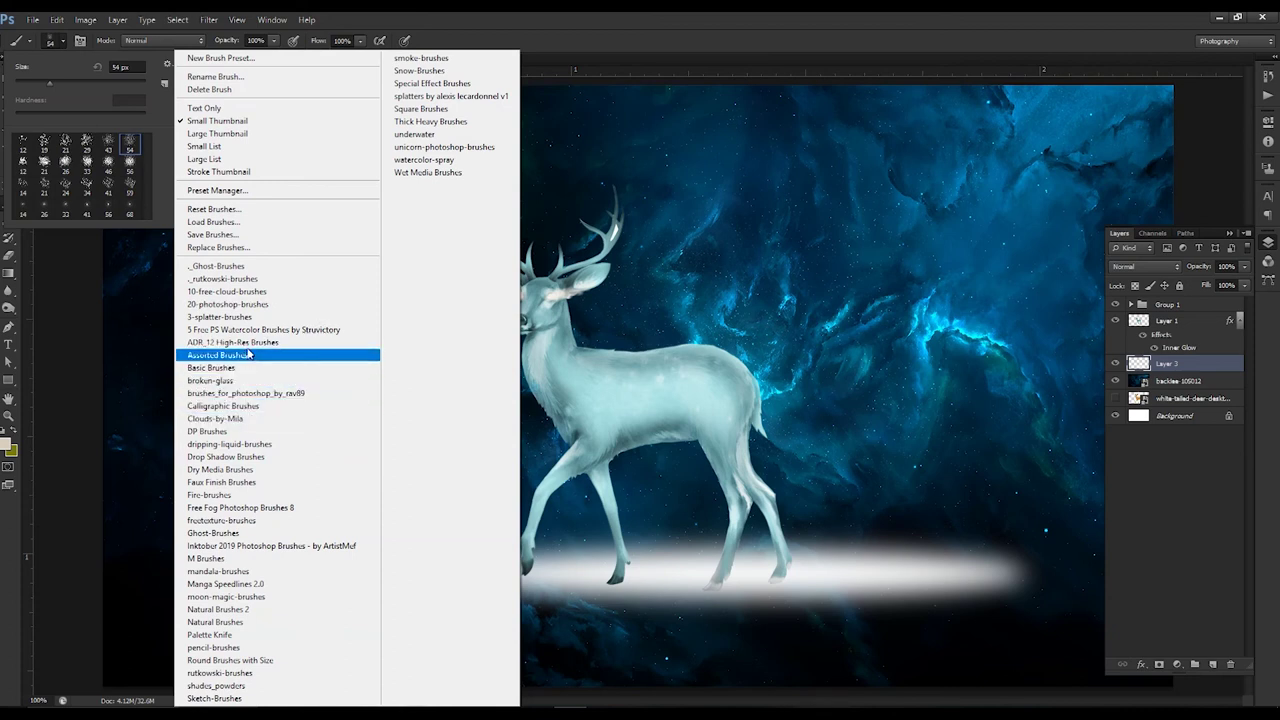
{"action": "left_click", "coordinate": [262, 291]}
{"action": "left_click", "coordinate": [660, 275]}
{"action": "left_click", "coordinate": [640, 500]}
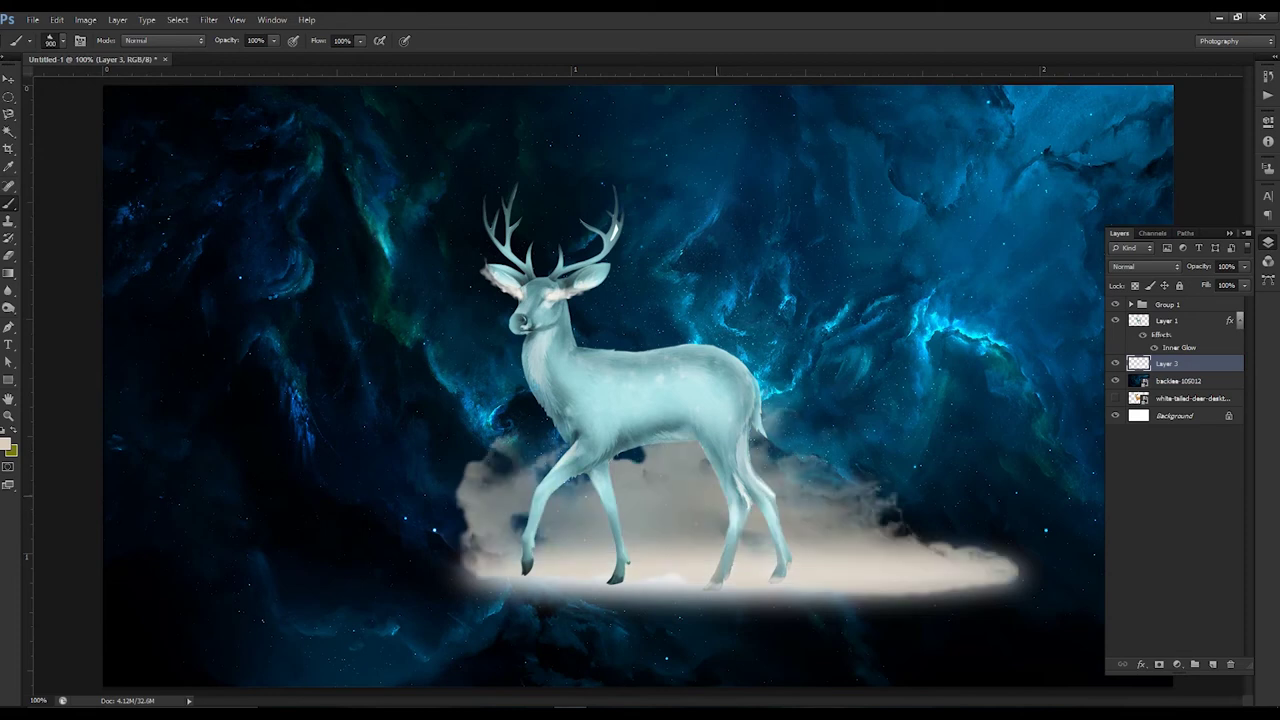
{"action": "key", "text": "ctrl+z"}
{"action": "left_click", "coordinate": [737, 565]}
Step: Move the cloud above the deer, set Lightness to +100, brighten with Curves, and duplicate it
{"action": "key", "text": "ctrl+bracketright"}
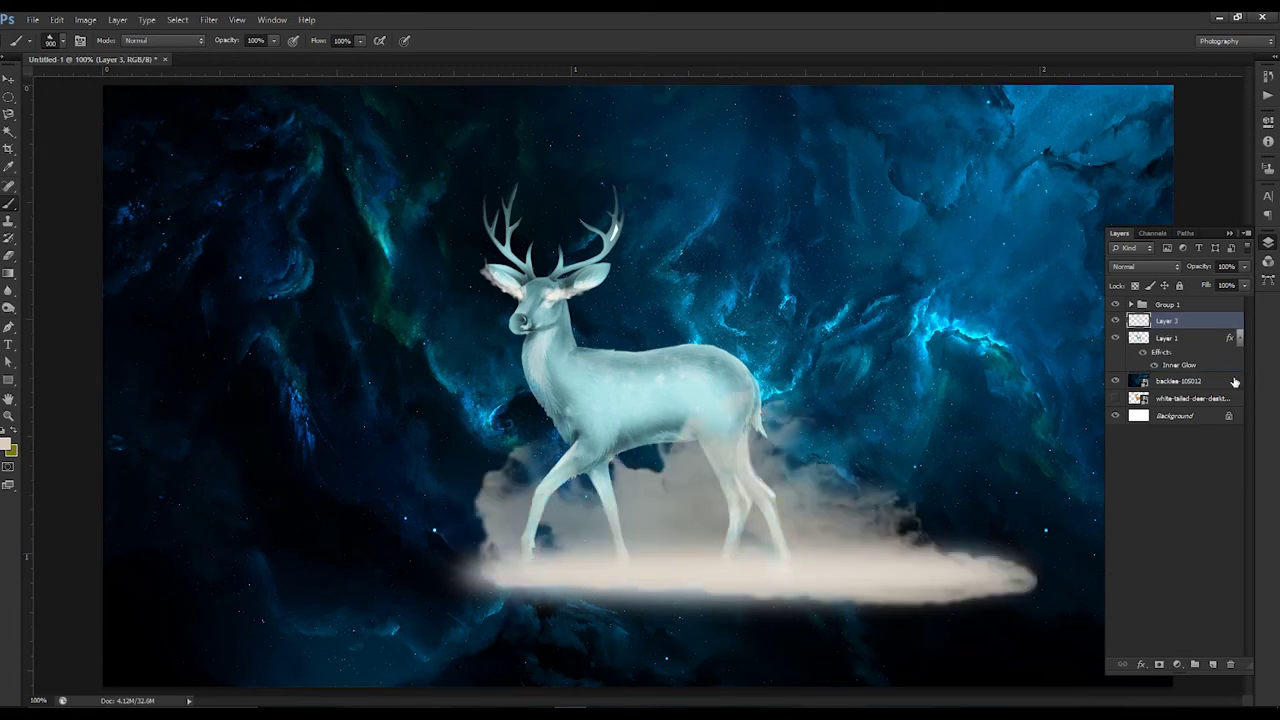
{"action": "key", "text": "ctrl+u"}
{"action": "left_click_drag", "start_coordinate": [932, 315], "coordinate": [1030, 316]}
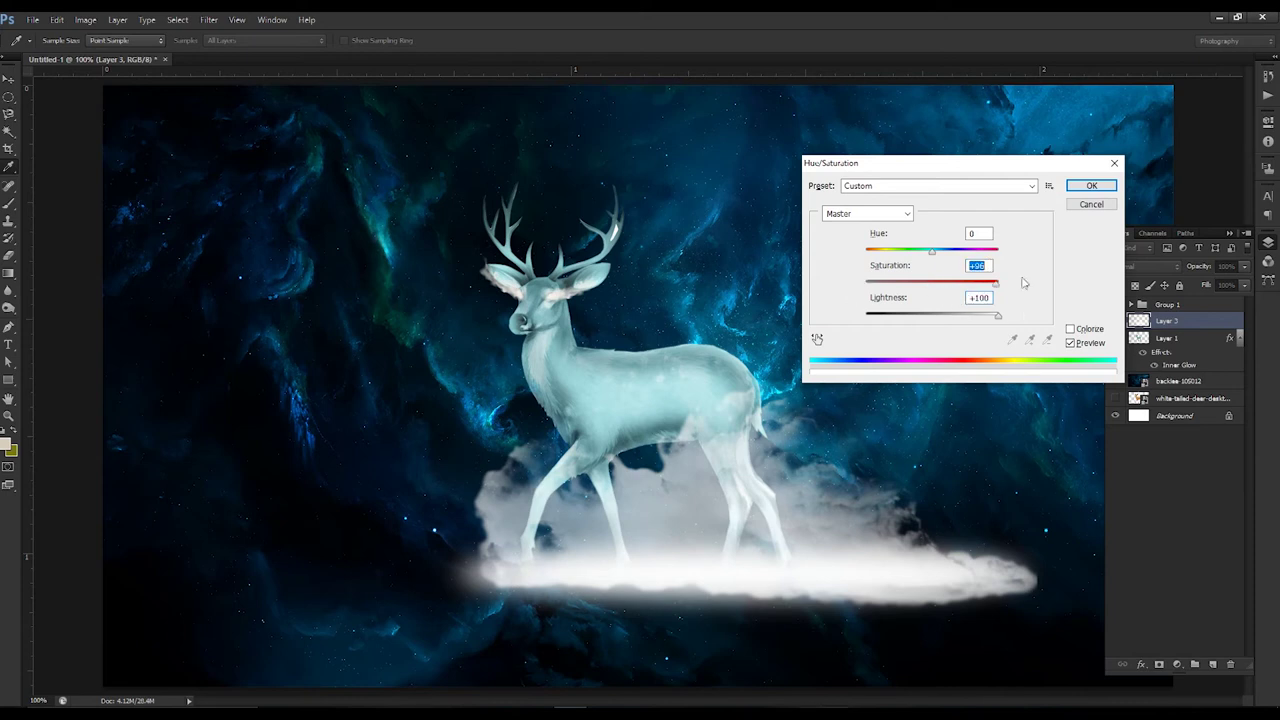
{"action": "key", "text": "Return"}
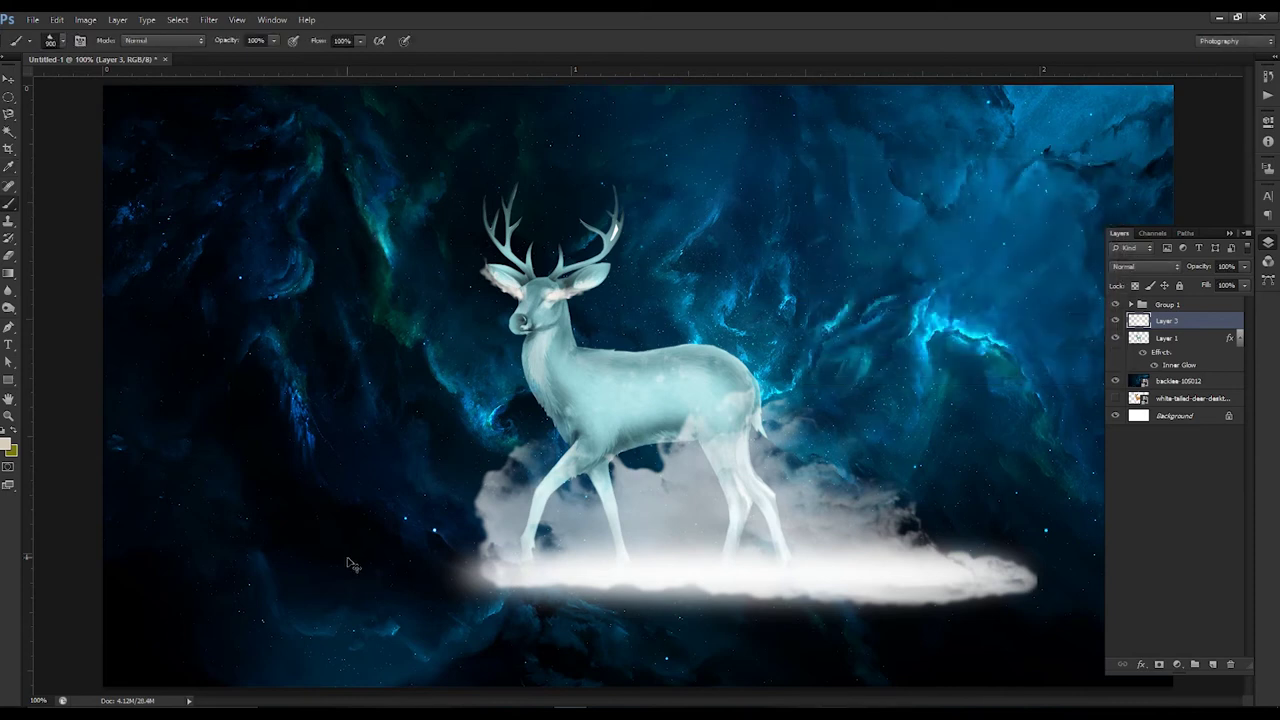
{"action": "key", "text": "ctrl+m"}
{"action": "left_click_drag", "start_coordinate": [800, 252], "coordinate": [795, 237]}
{"action": "key", "text": "Return"}
{"action": "key", "text": "ctrl+j"}
Step: Reset to default brushes and erase the glow streak's bottom with a 150 px eraser
{"action": "key", "text": "v"}
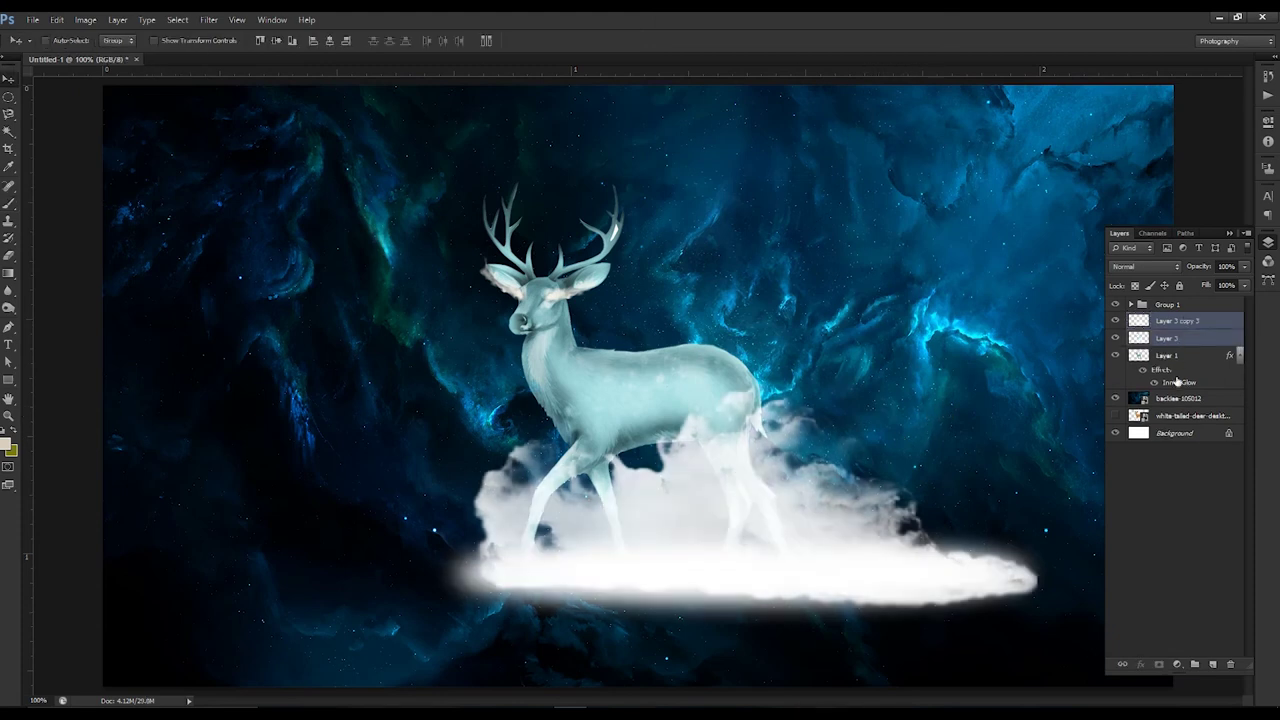
{"action": "key", "text": "e"}
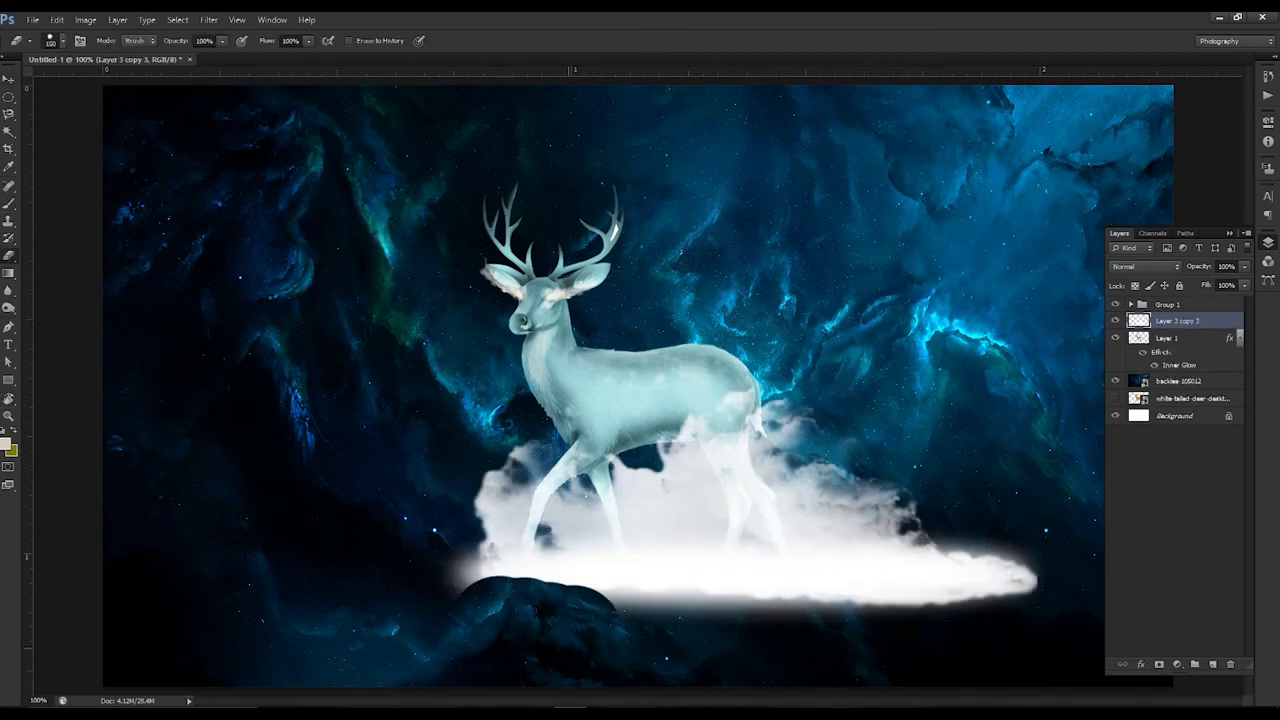
{"action": "left_click", "coordinate": [57, 41]}
{"action": "left_click", "coordinate": [166, 64]}
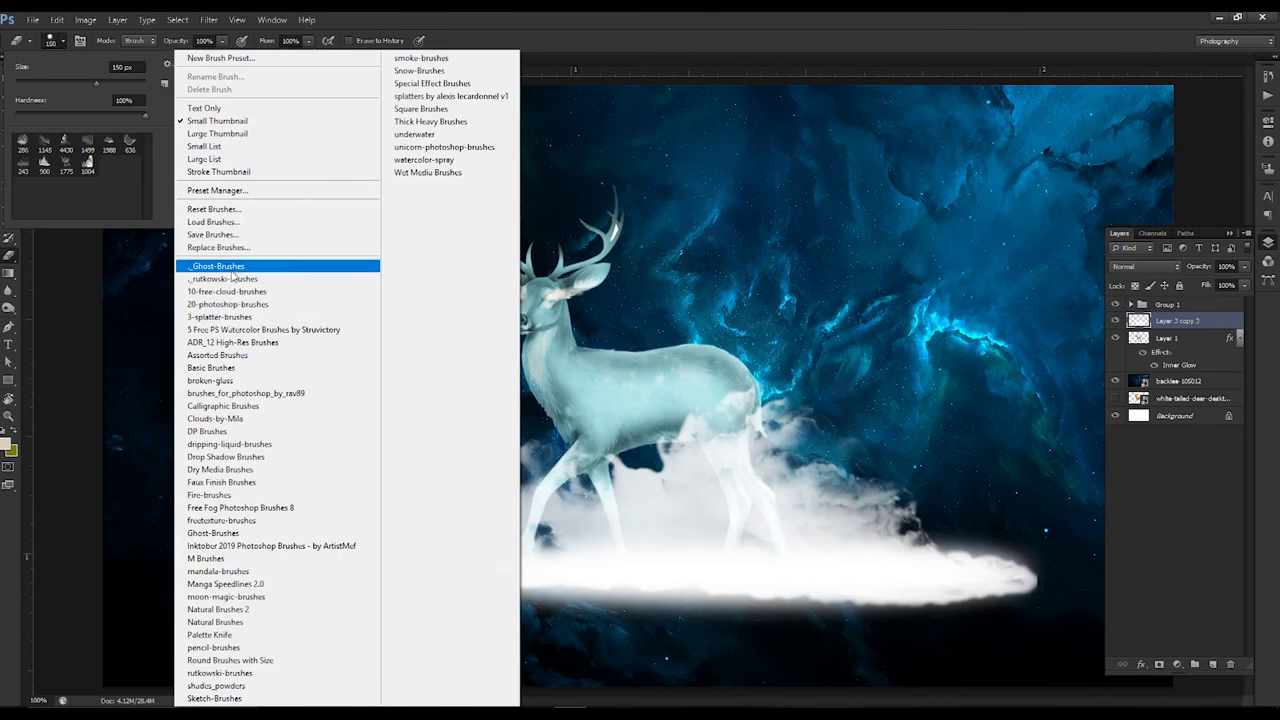
{"action": "left_click", "coordinate": [213, 209]}
{"action": "left_click", "coordinate": [586, 274]}
{"action": "key", "text": "Escape"}
{"action": "key", "text": "bracketright"}
{"action": "key", "text": "bracketright"}
{"action": "key", "text": "bracketright"}
{"action": "left_click_drag", "start_coordinate": [465, 590], "coordinate": [1035, 585]}
Step: Add Layer 1 and Group 1 to the layer selection
{"action": "key", "text": "ctrl+minus"}
{"action": "left_click", "coordinate": [1168, 337], "text": "shift"}
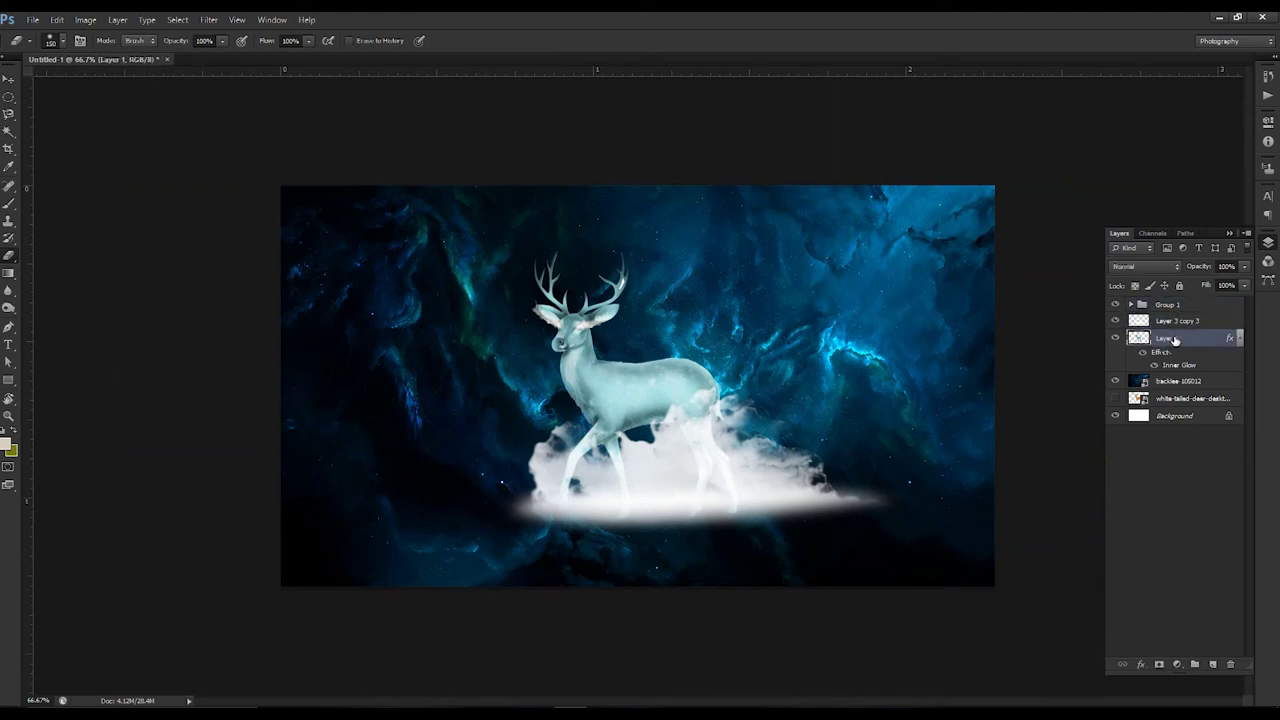
{"action": "left_click", "coordinate": [1166, 304], "text": "shift"}
Step: Move the deer, cloud and glow down-left and duplicate the nebula background layer
{"action": "key", "text": "v"}
{"action": "left_click_drag", "start_coordinate": [650, 289], "coordinate": [638, 327]}
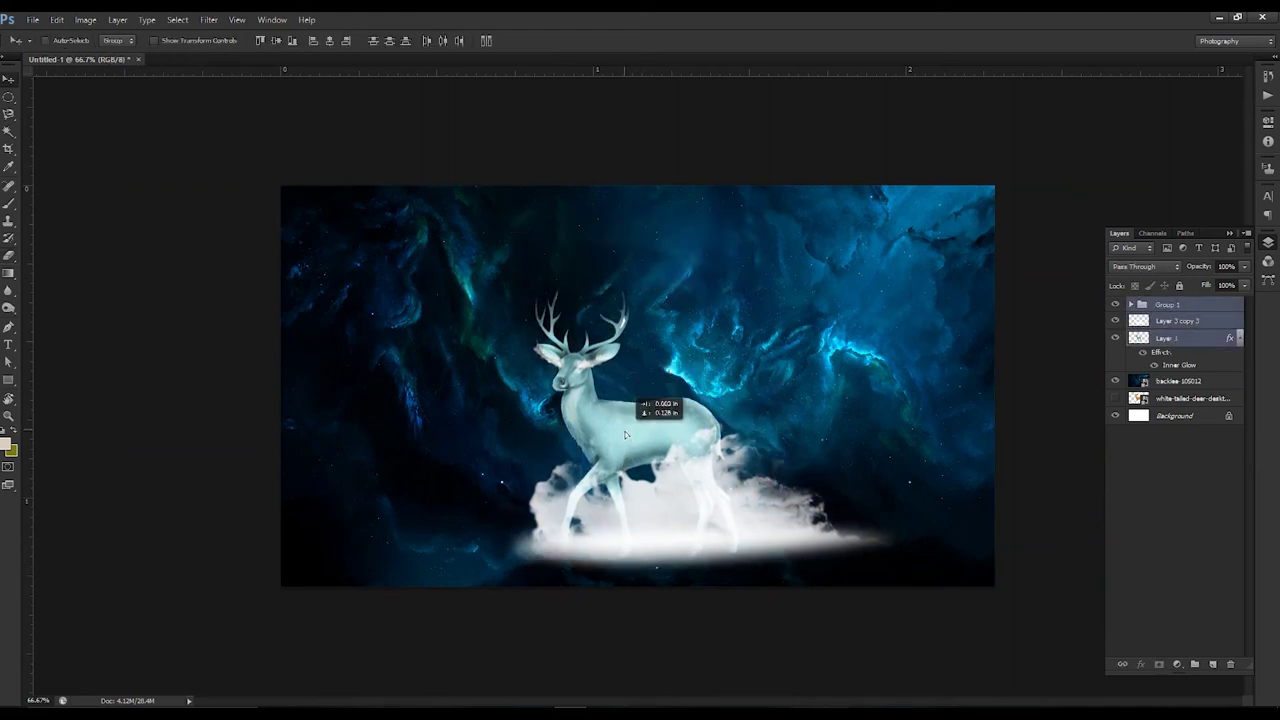
{"action": "left_click", "coordinate": [1180, 385]}
{"action": "key", "text": "ctrl+j"}
{"action": "right_click", "coordinate": [1170, 387]}
Step: Apply a Tilt-Shift blur to the nebula copy with the sharp band on the deer
{"action": "left_click", "coordinate": [208, 19]}
{"action": "left_click", "coordinate": [208, 19]}
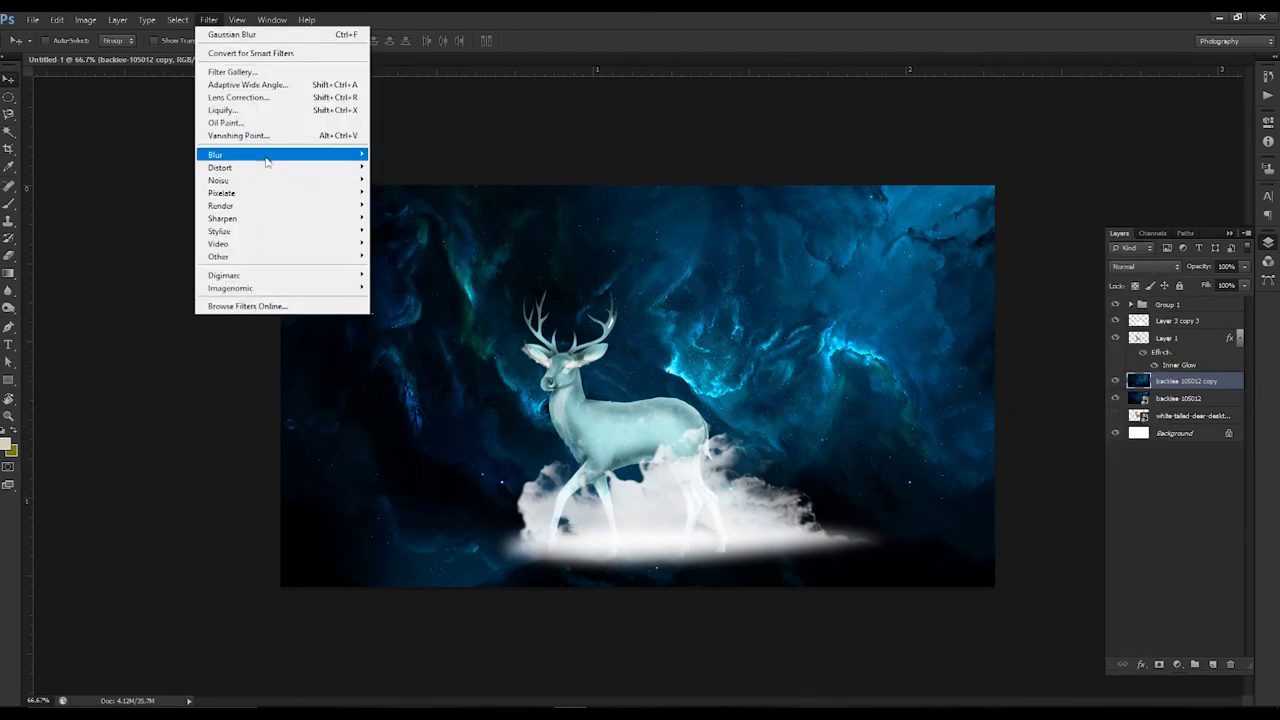
{"action": "mouse_move", "coordinate": [280, 154]}
{"action": "left_click", "coordinate": [395, 180]}
{"action": "mouse_move", "coordinate": [575, 398]}
{"action": "left_mouse_down"}
{"action": "mouse_move", "coordinate": [604, 421]}
{"action": "mouse_move", "coordinate": [1033, 308]}
{"action": "left_mouse_up"}
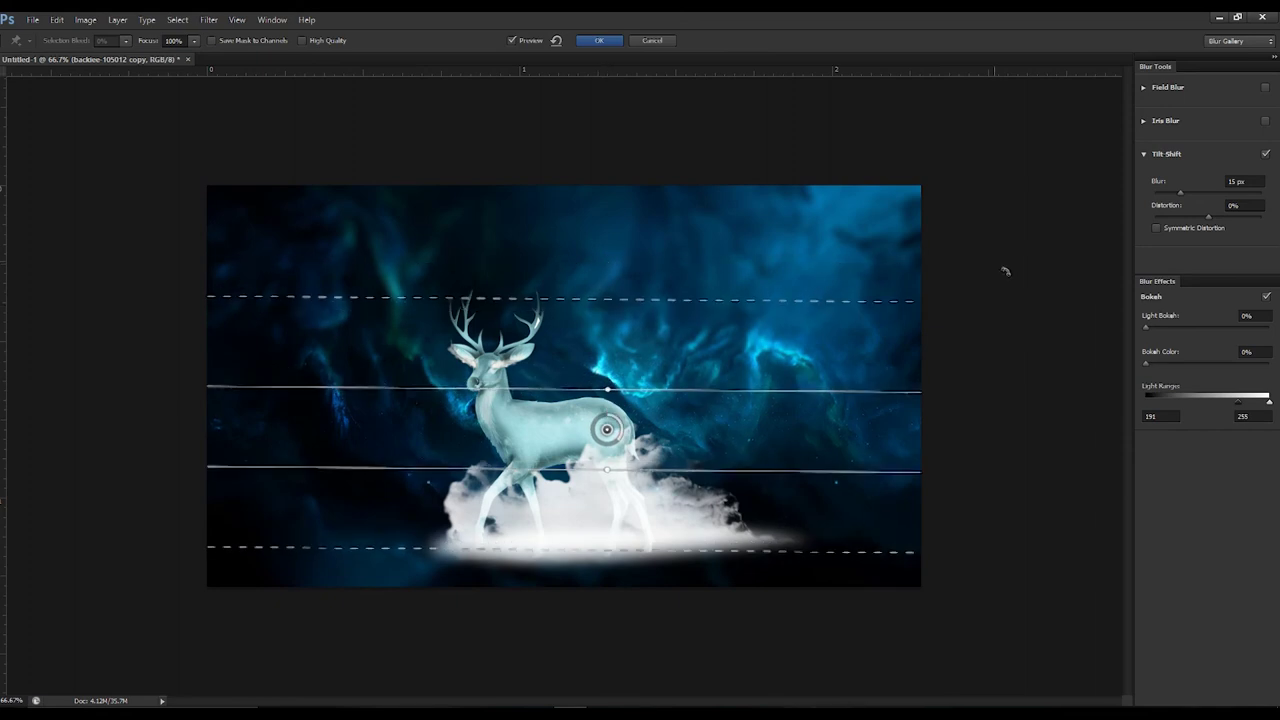
{"action": "left_click", "coordinate": [592, 40]}
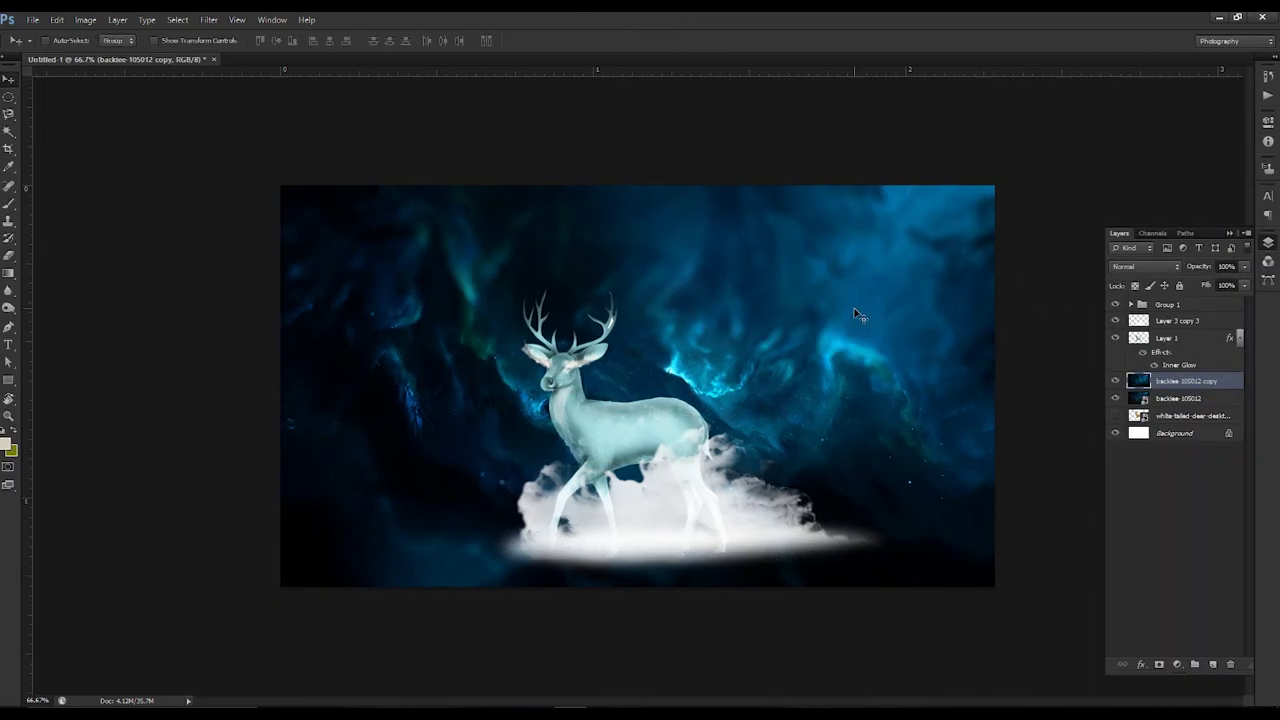
Step: Add a Hue/Saturation layer shifting the background to teal and set the nebula copy to Lighten
{"action": "left_click", "coordinate": [1177, 664]}
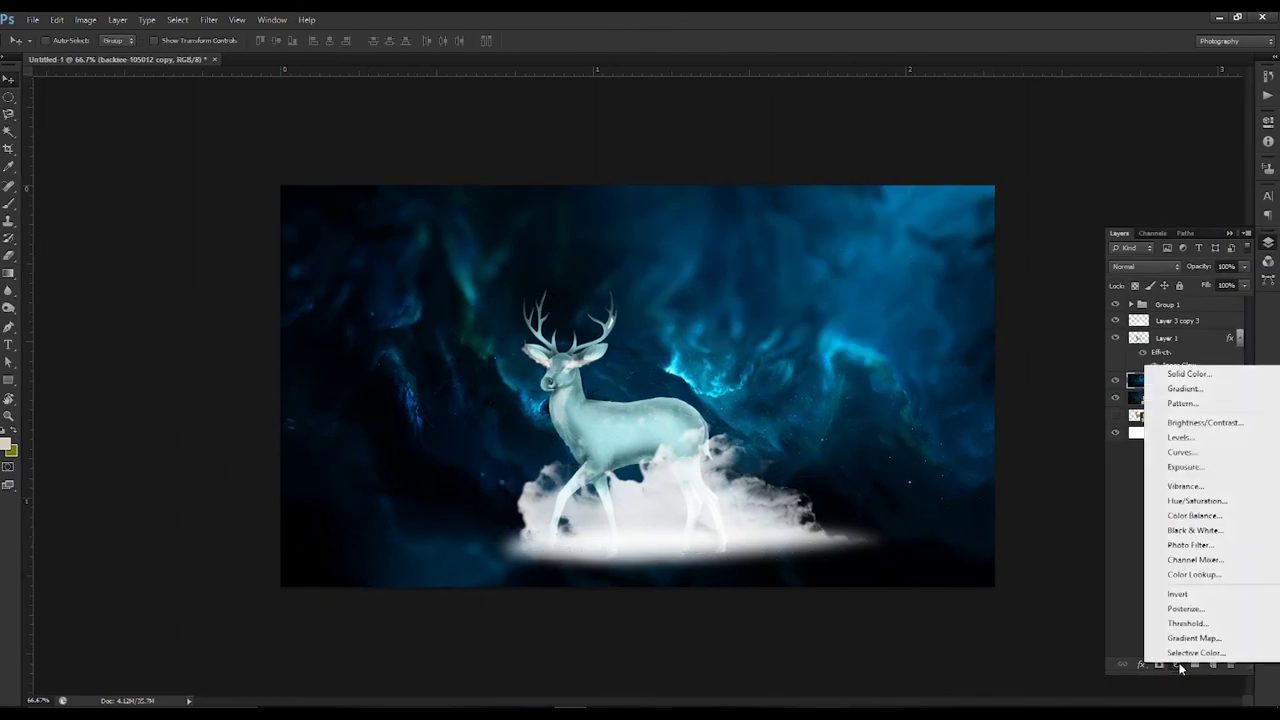
{"action": "left_click", "coordinate": [1196, 500]}
{"action": "mouse_move", "coordinate": [1197, 203]}
{"action": "left_mouse_down"}
{"action": "mouse_move", "coordinate": [1150, 207]}
{"action": "mouse_move", "coordinate": [1166, 207]}
{"action": "left_mouse_up"}
{"action": "key", "text": "F7"}
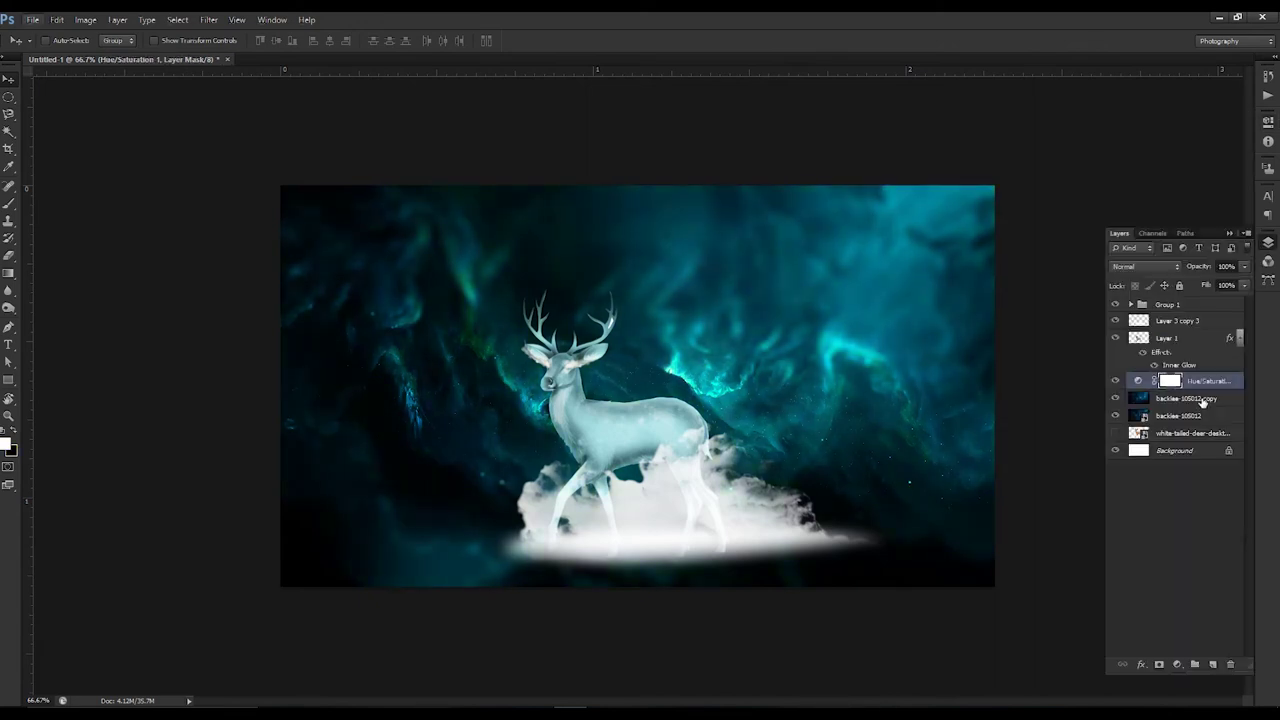
{"action": "left_click", "coordinate": [1203, 399]}
{"action": "left_click", "coordinate": [1145, 266]}
{"action": "left_click", "coordinate": [1140, 377]}
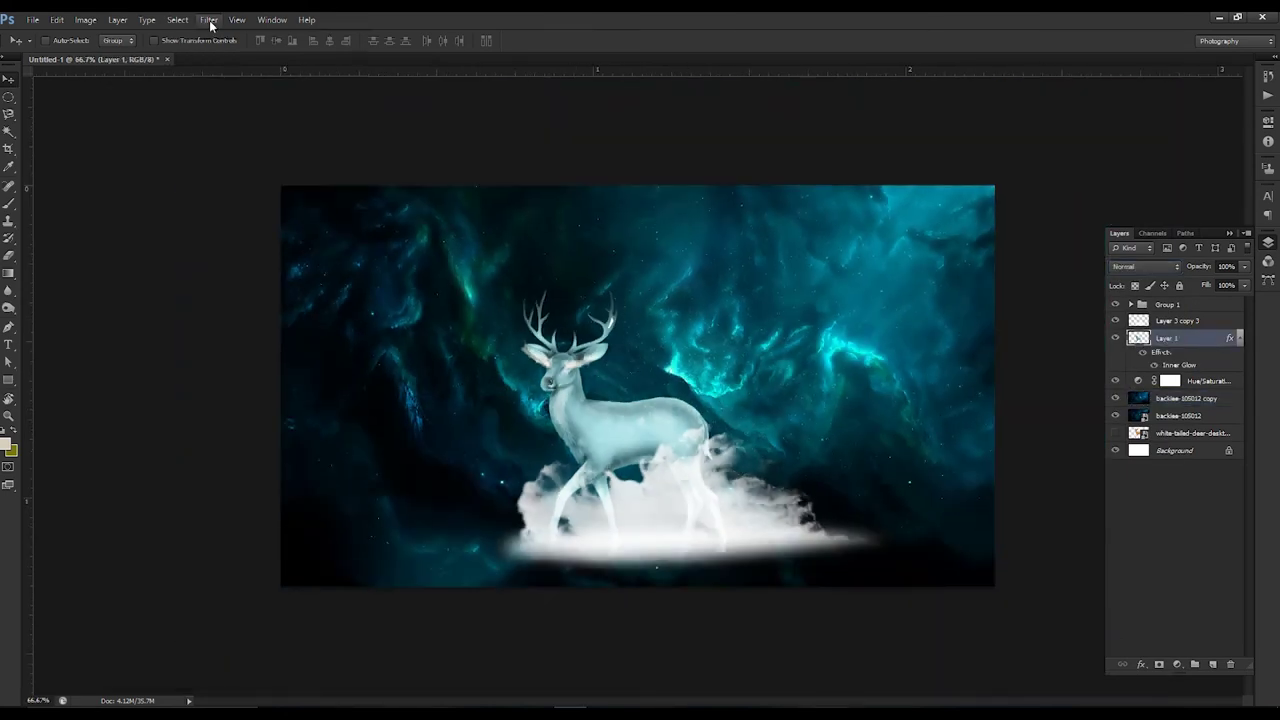
Step: Start a Field Blur with pins on the deer's body and head, head at 2 px
{"action": "left_click", "coordinate": [210, 20]}
{"action": "mouse_move", "coordinate": [216, 154]}
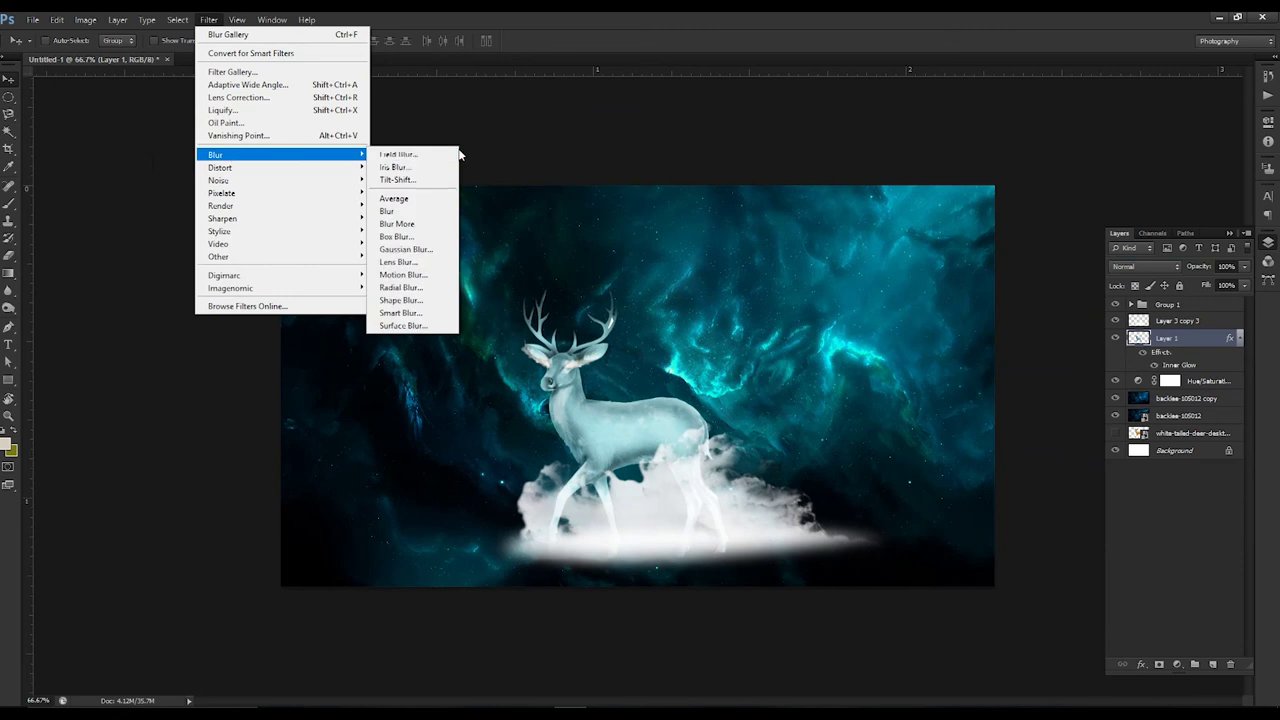
{"action": "left_click", "coordinate": [400, 155]}
{"action": "left_click_drag", "start_coordinate": [555, 372], "coordinate": [553, 400]}
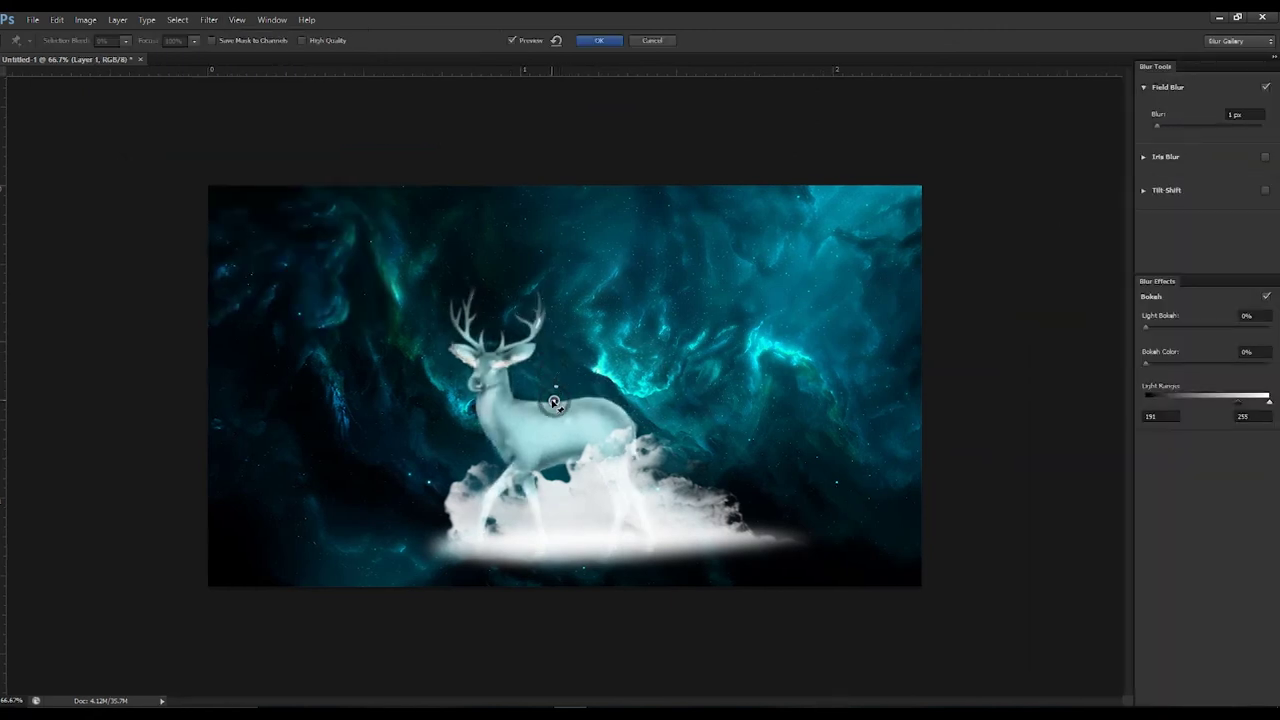
{"action": "left_click", "coordinate": [618, 404]}
{"action": "left_click", "coordinate": [490, 349]}
{"action": "left_click_drag", "start_coordinate": [508, 342], "coordinate": [496, 337]}
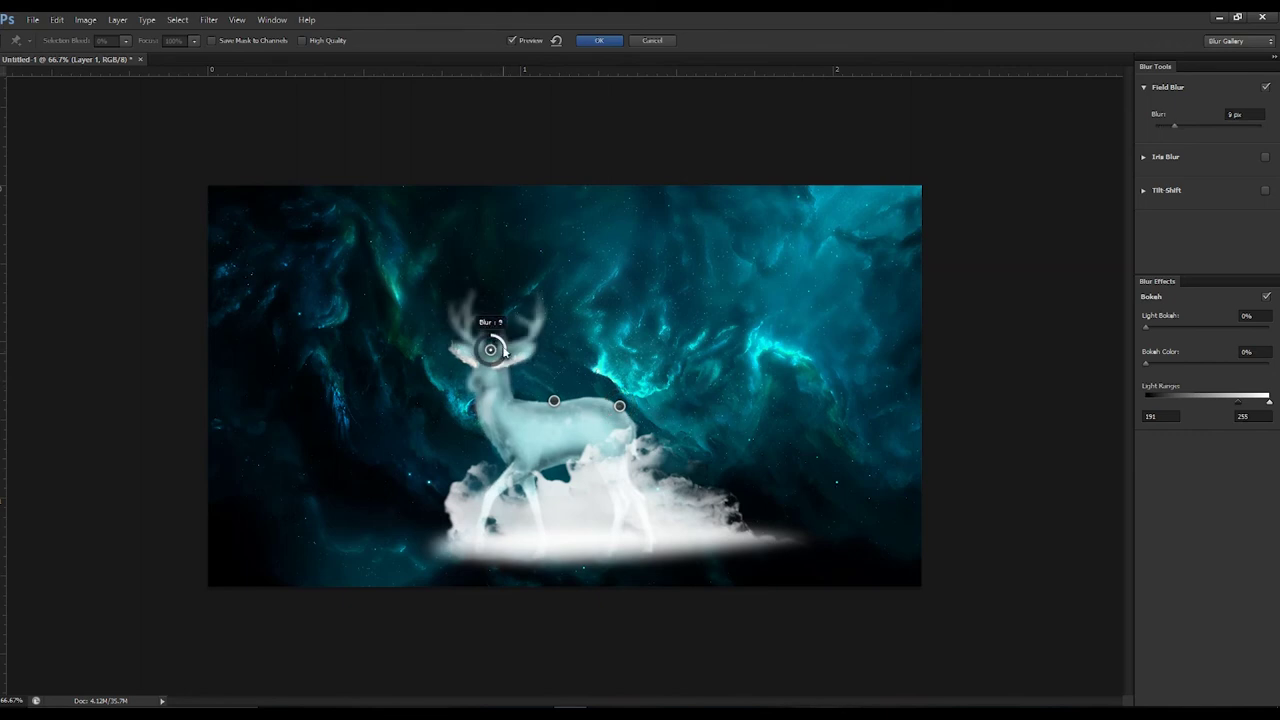
Step: Add blur pins at legs (6 px), neck (1 px), antlers, bottom (5 px) and cloud base
{"action": "left_click", "coordinate": [490, 443]}
{"action": "left_click_drag", "start_coordinate": [496, 436], "coordinate": [502, 444]}
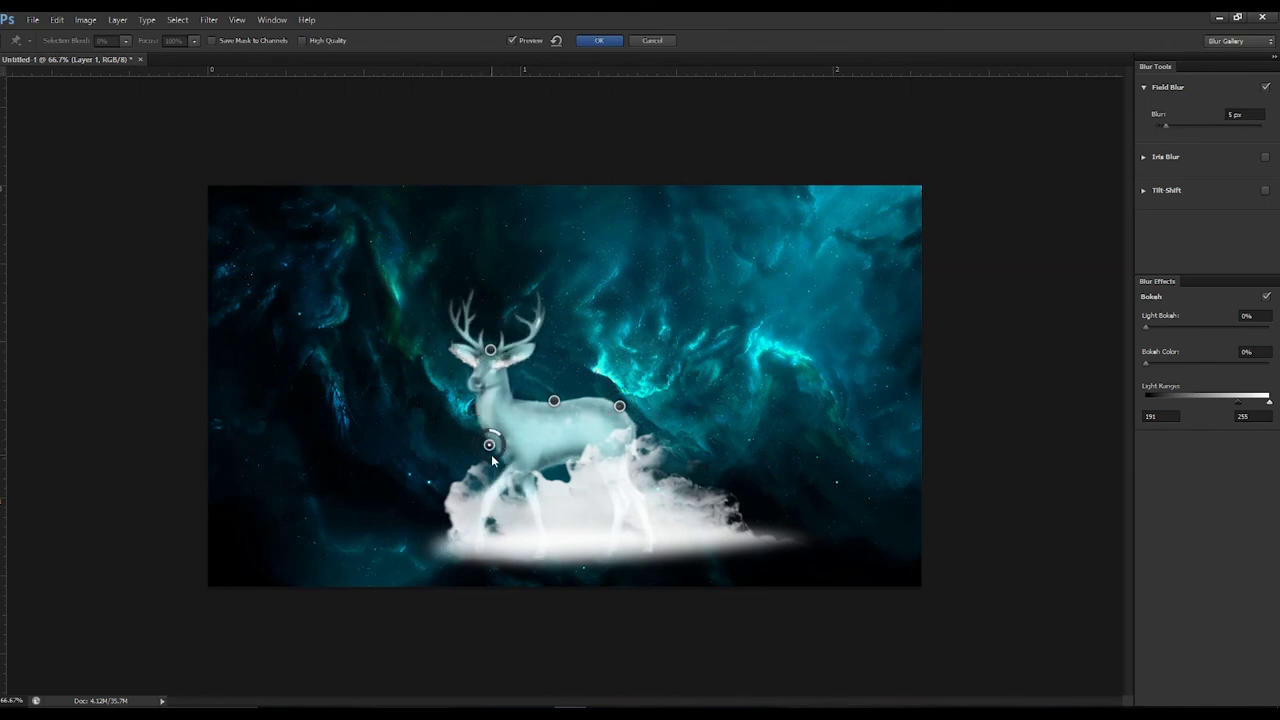
{"action": "left_click", "coordinate": [475, 411]}
{"action": "left_click_drag", "start_coordinate": [487, 416], "coordinate": [453, 377]}
{"action": "left_click", "coordinate": [496, 303]}
{"action": "left_click_drag", "start_coordinate": [489, 444], "coordinate": [478, 457]}
{"action": "left_click_drag", "start_coordinate": [475, 411], "coordinate": [456, 420]}
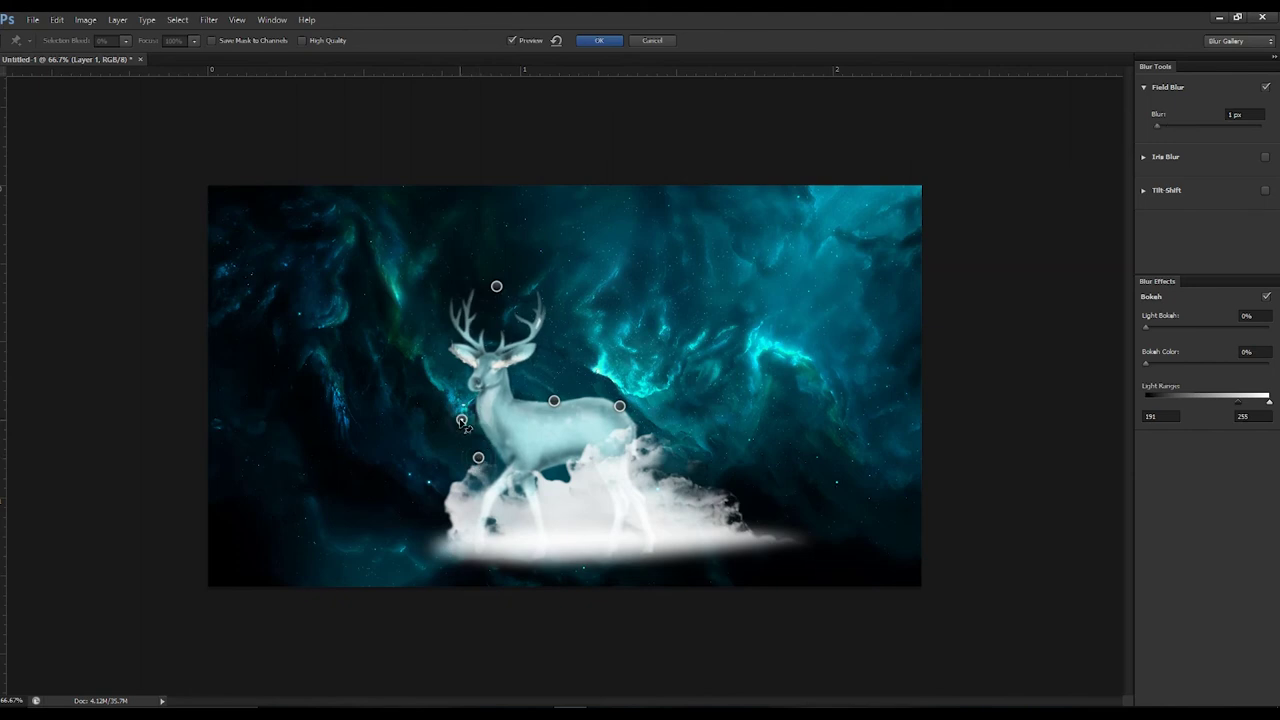
{"action": "left_click_drag", "start_coordinate": [493, 565], "coordinate": [492, 545]}
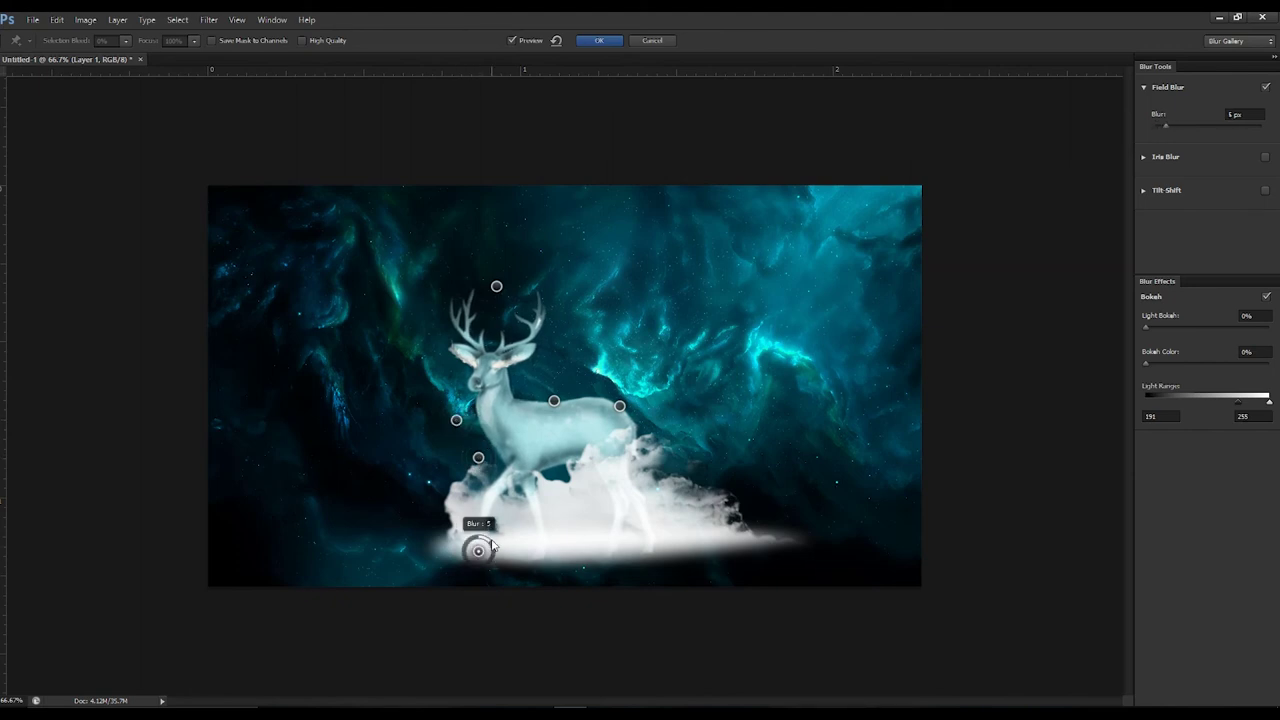
{"action": "left_click", "coordinate": [637, 551]}
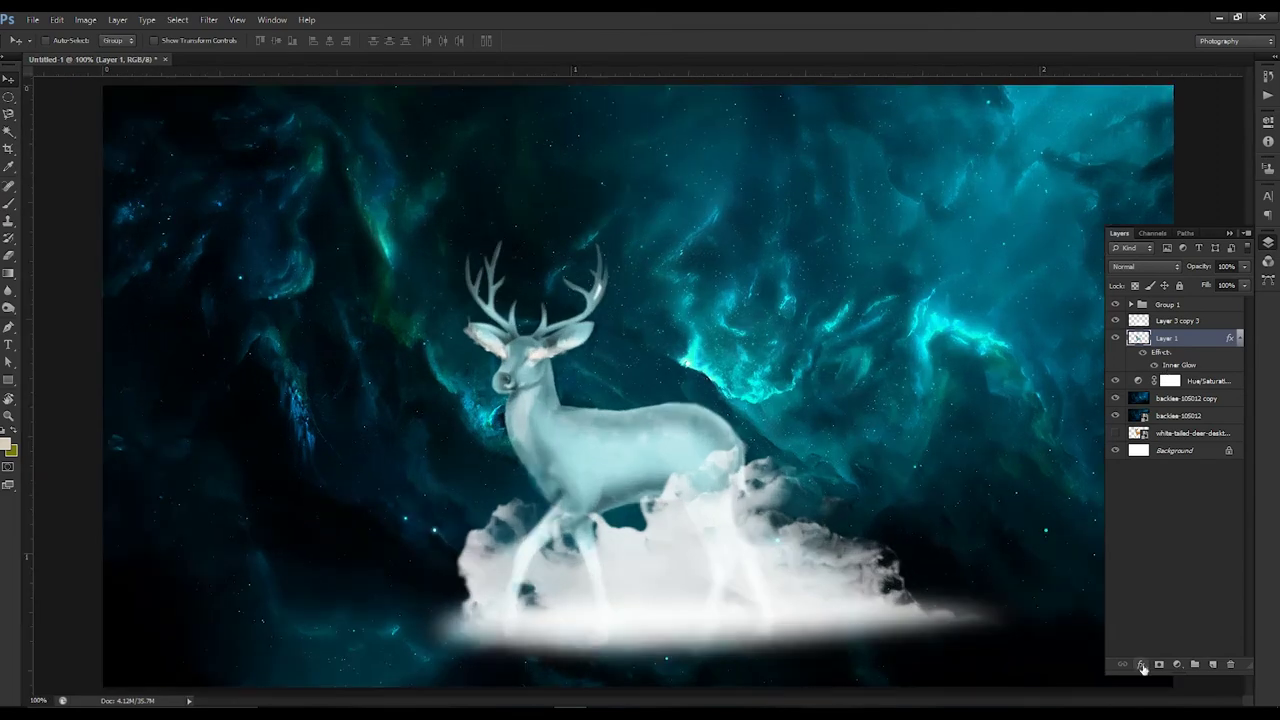
Step: Set the deer's Inner Glow size to 57 px and choose a different contour
{"action": "left_click", "coordinate": [1143, 666]}
{"action": "left_click", "coordinate": [1170, 566]}
{"action": "left_click_drag", "start_coordinate": [945, 313], "coordinate": [940, 305]}
{"action": "left_click", "coordinate": [943, 345]}
{"action": "left_click", "coordinate": [943, 347]}
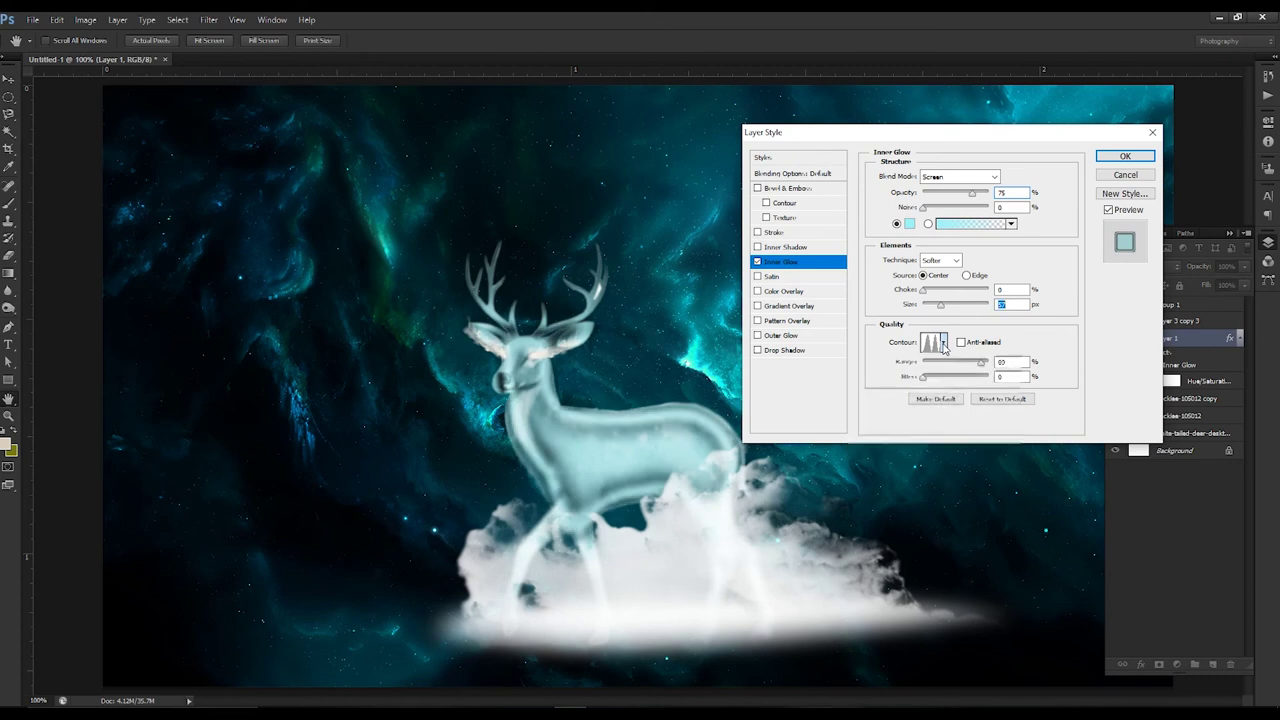
{"action": "left_click", "coordinate": [943, 345]}
{"action": "left_click", "coordinate": [933, 396]}
{"action": "left_click", "coordinate": [887, 396]}
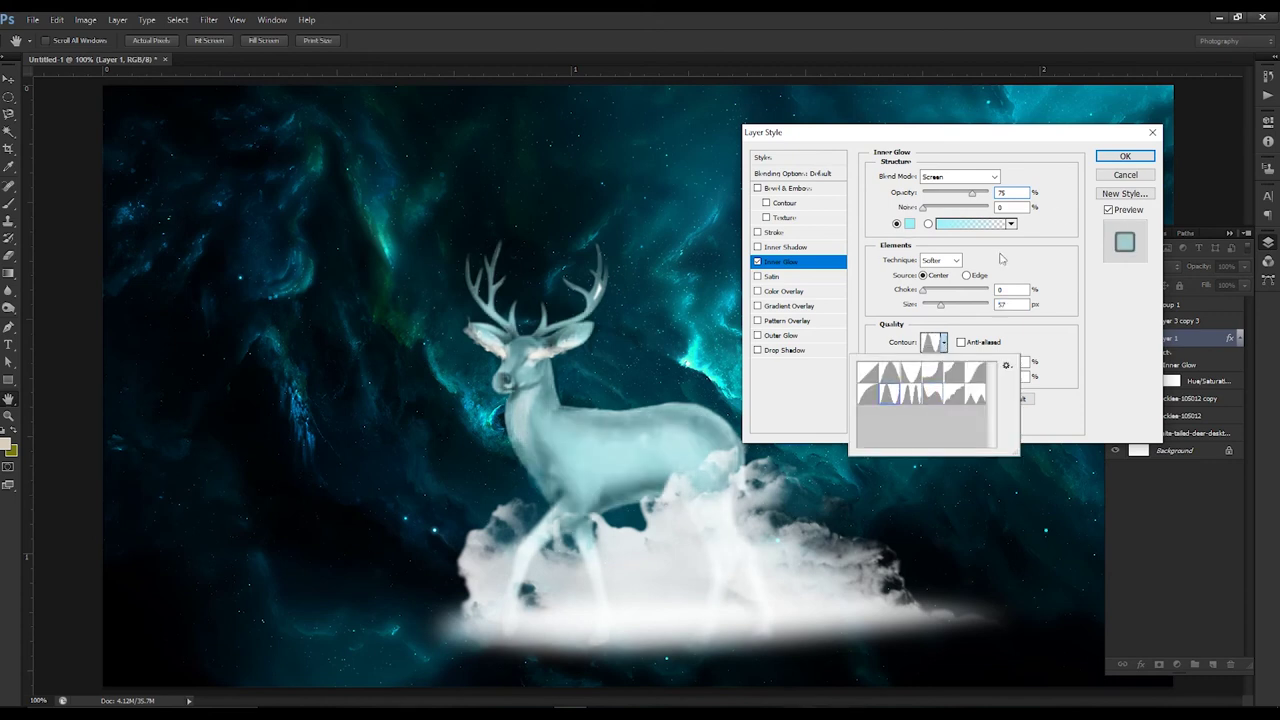
{"action": "left_click", "coordinate": [1125, 157]}
{"action": "left_click", "coordinate": [1182, 667]}
Step: Add a radial Gradient Fill layer with a cyan first colour stop
{"action": "left_click", "coordinate": [1185, 389]}
{"action": "left_click", "coordinate": [288, 272]}
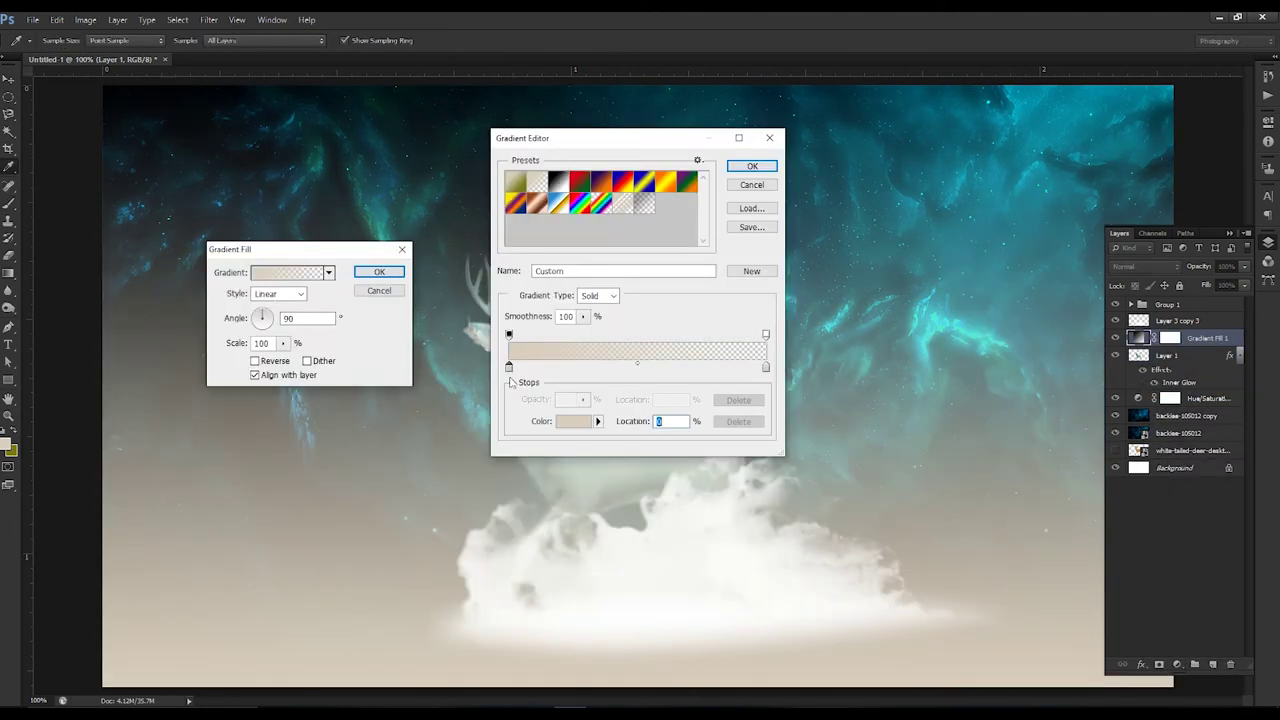
{"action": "left_click", "coordinate": [573, 421]}
{"action": "left_click_drag", "start_coordinate": [633, 226], "coordinate": [760, 201]}
{"action": "left_click_drag", "start_coordinate": [797, 352], "coordinate": [803, 285]}
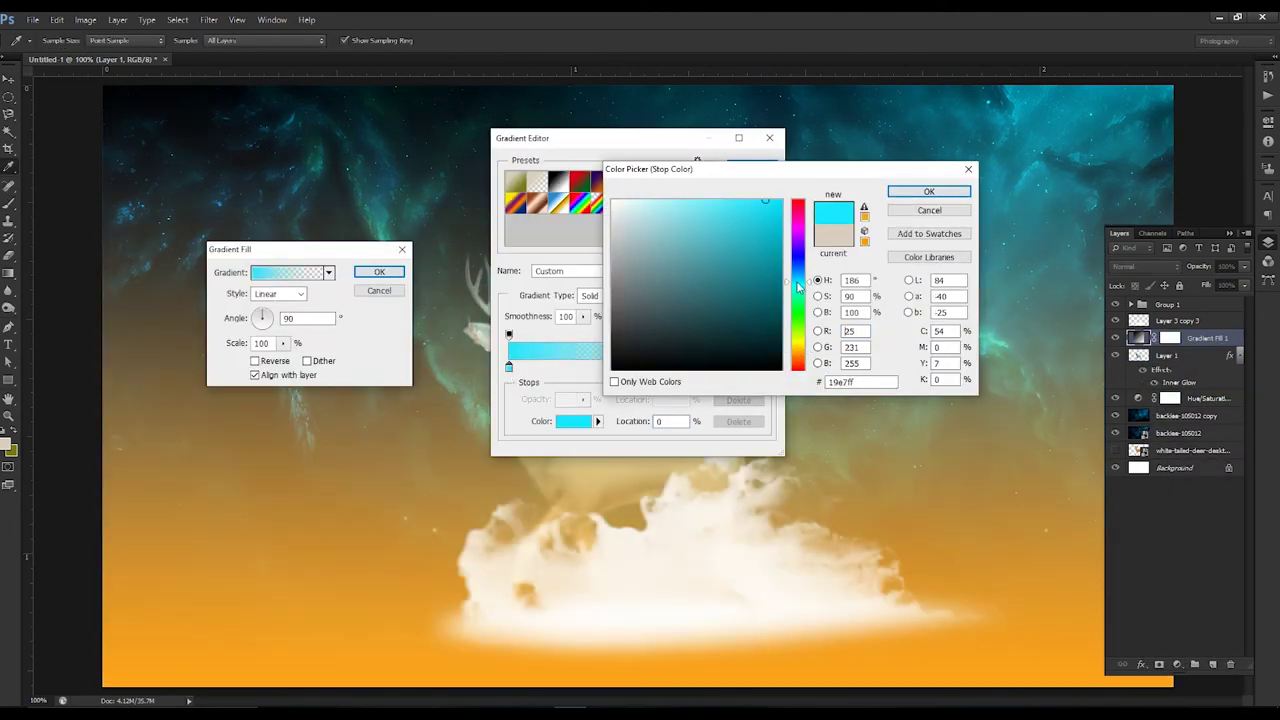
{"action": "left_click", "coordinate": [928, 191]}
{"action": "left_click", "coordinate": [745, 167]}
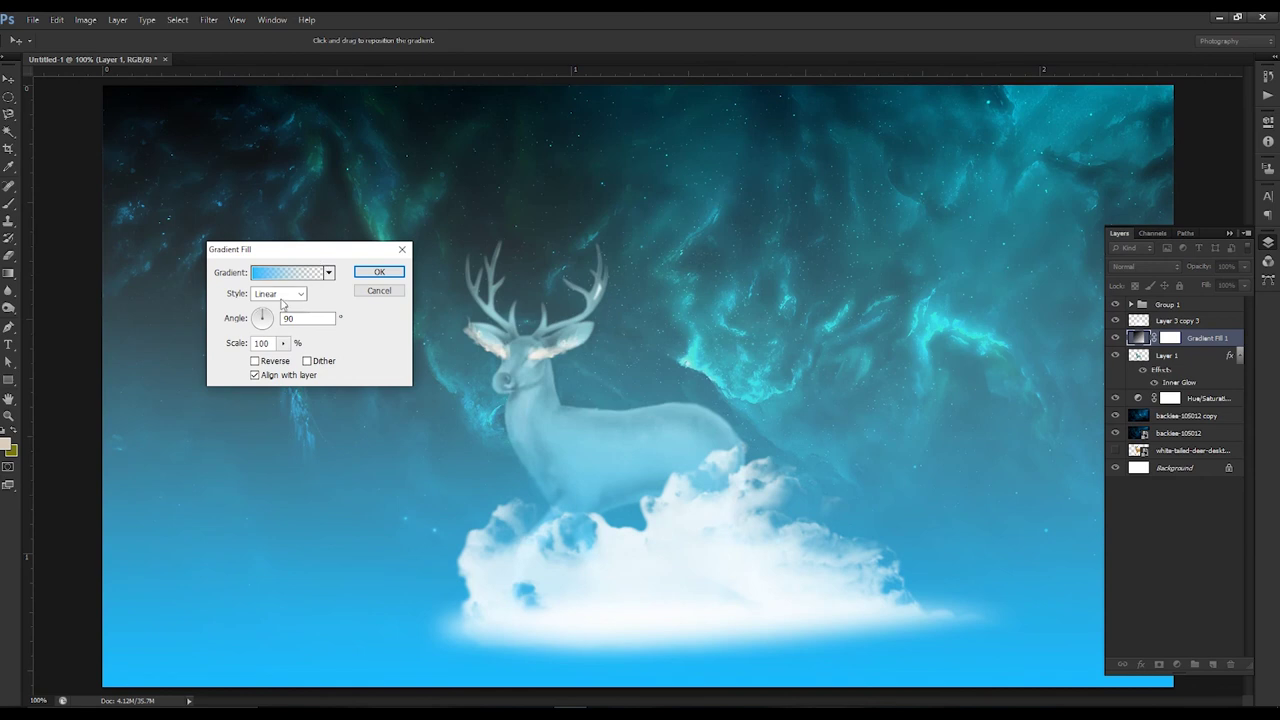
{"action": "left_click", "coordinate": [281, 299]}
{"action": "left_click", "coordinate": [281, 308]}
{"action": "key", "text": "Return"}
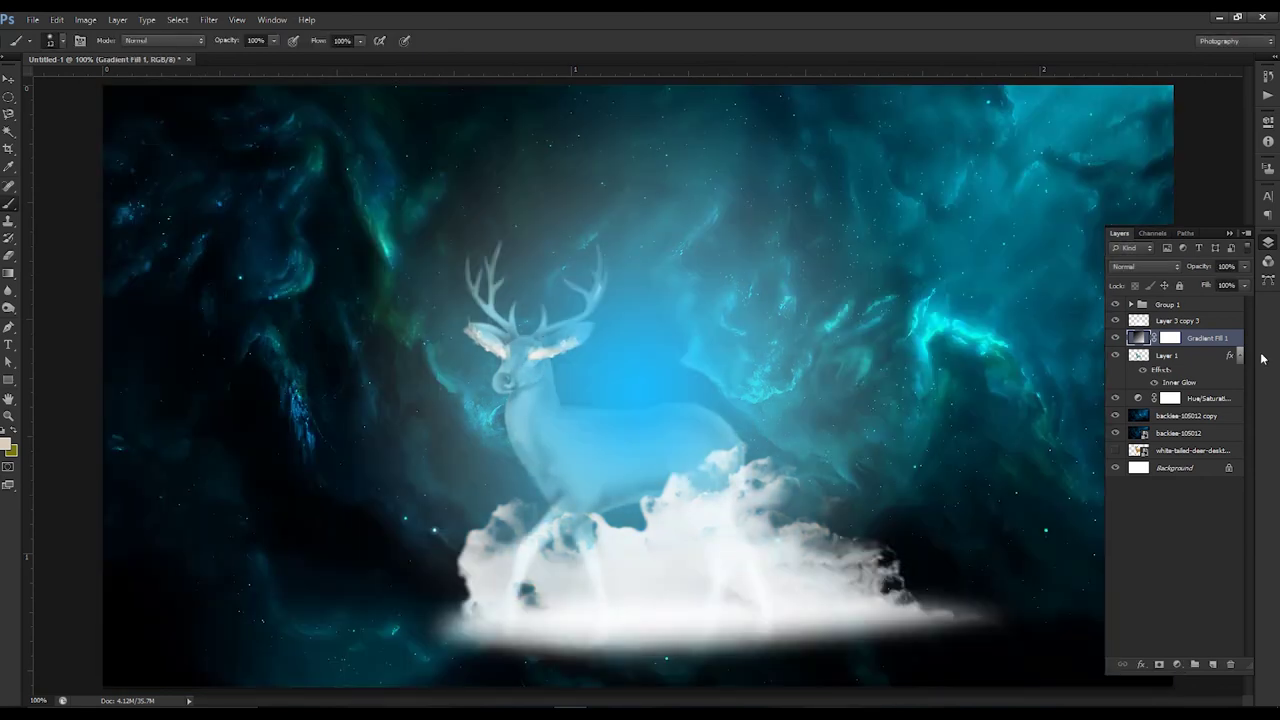
Step: Move the gradient fill below Layer 1 and lighten its first stop to pale cyan
{"action": "key", "text": "ctrl+bracketleft"}
{"action": "double_click", "coordinate": [1138, 380]}
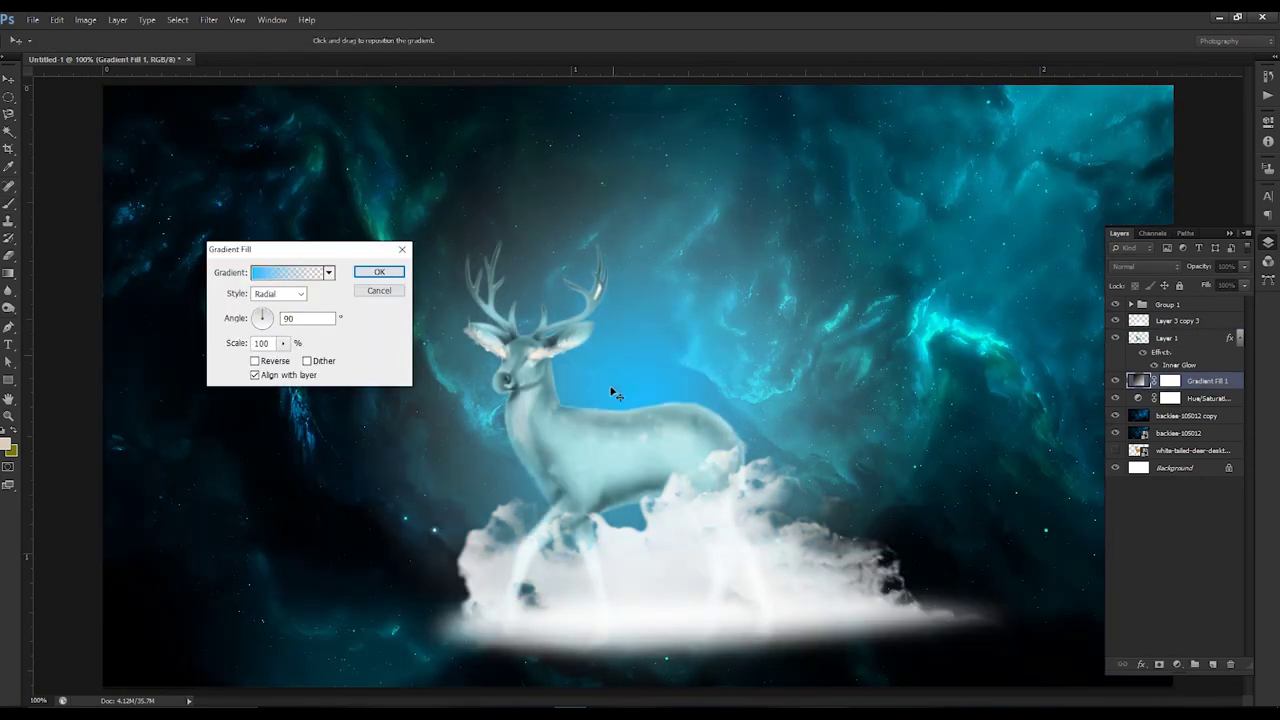
{"action": "left_click", "coordinate": [509, 367]}
{"action": "left_click", "coordinate": [573, 421]}
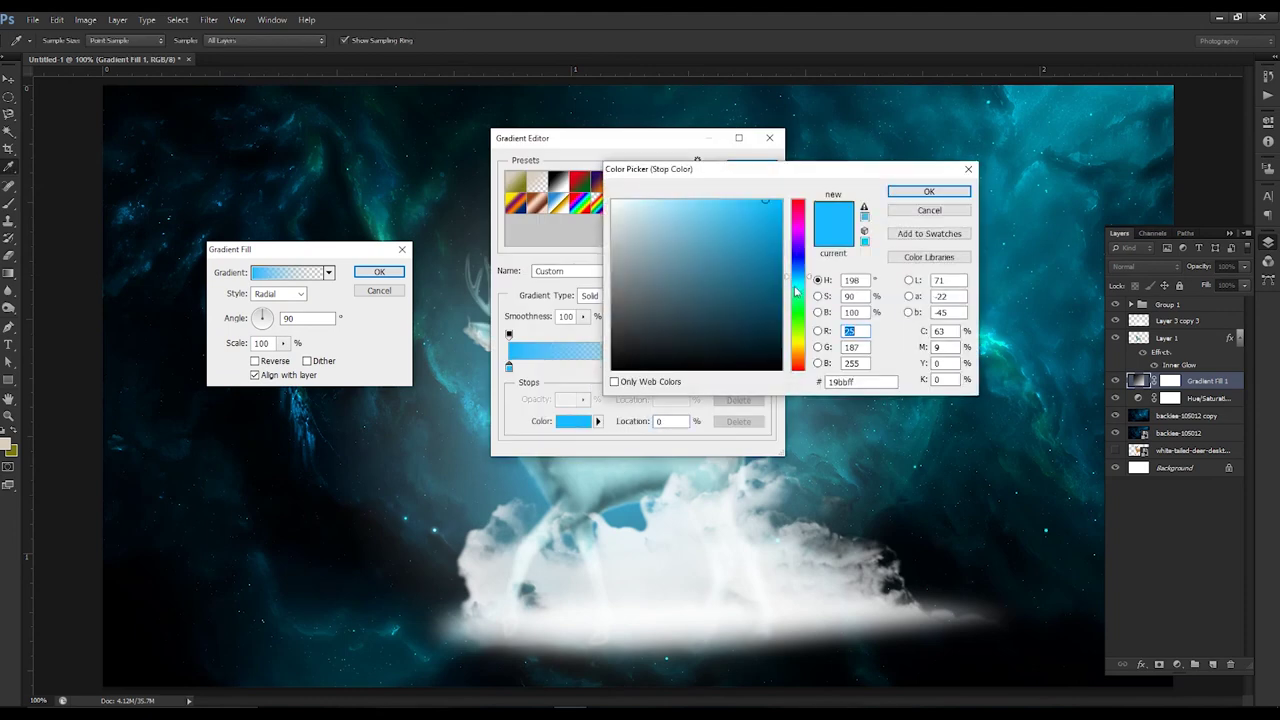
{"action": "left_click_drag", "start_coordinate": [797, 275], "coordinate": [797, 283]}
{"action": "left_click", "coordinate": [695, 200]}
{"action": "left_click", "coordinate": [929, 191]}
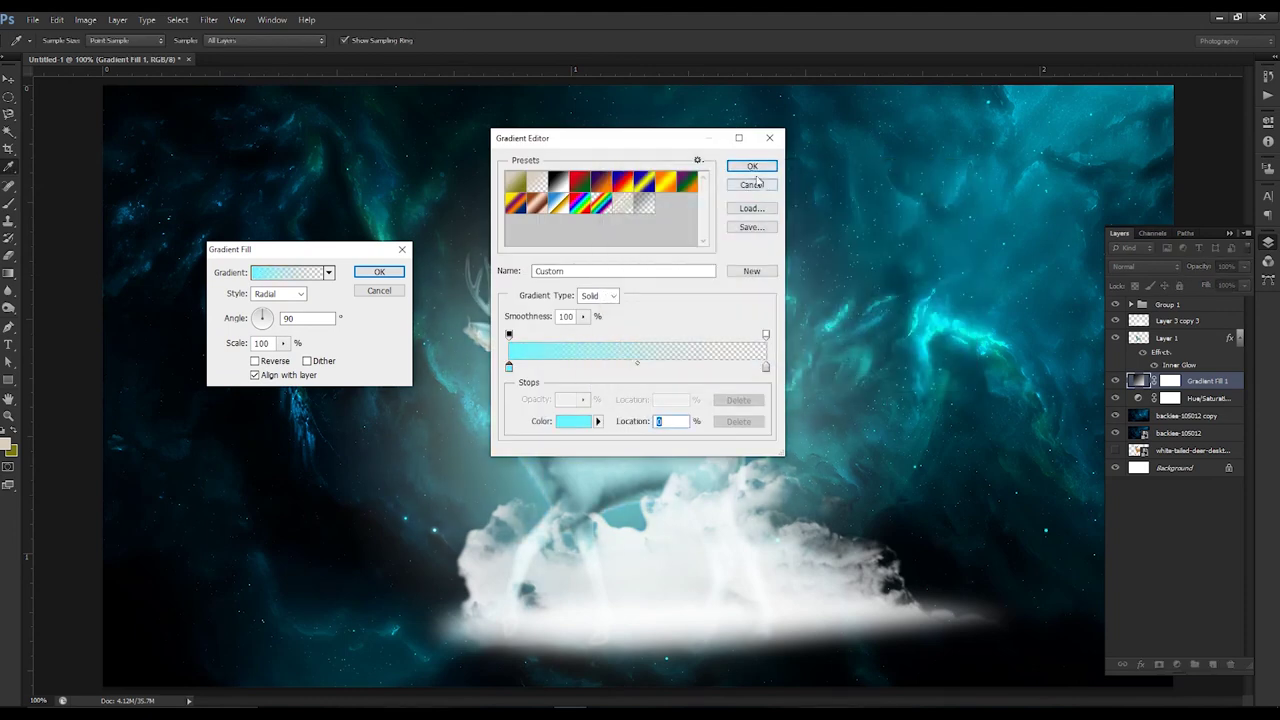
{"action": "left_click", "coordinate": [750, 164]}
Step: Keep the bright centre and position the radial glow behind the deer
{"action": "left_click", "coordinate": [255, 361]}
{"action": "left_click", "coordinate": [255, 361]}
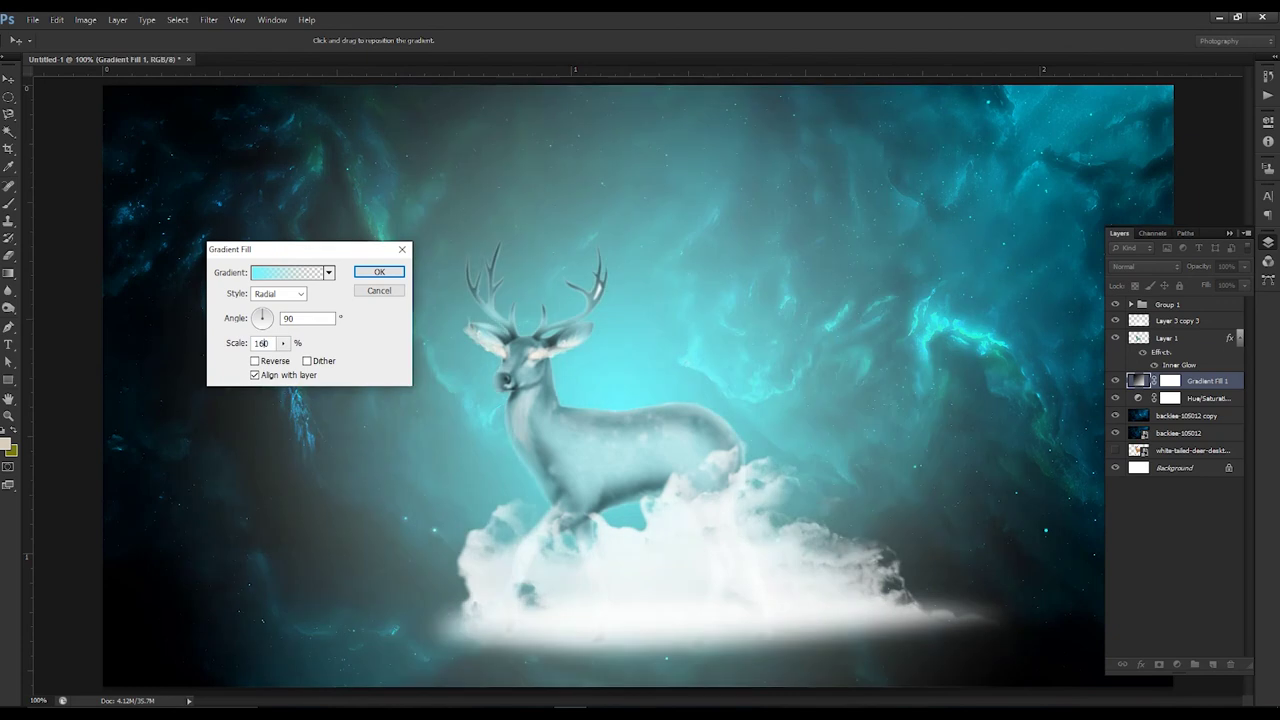
{"action": "left_click_drag", "start_coordinate": [662, 398], "coordinate": [620, 421]}
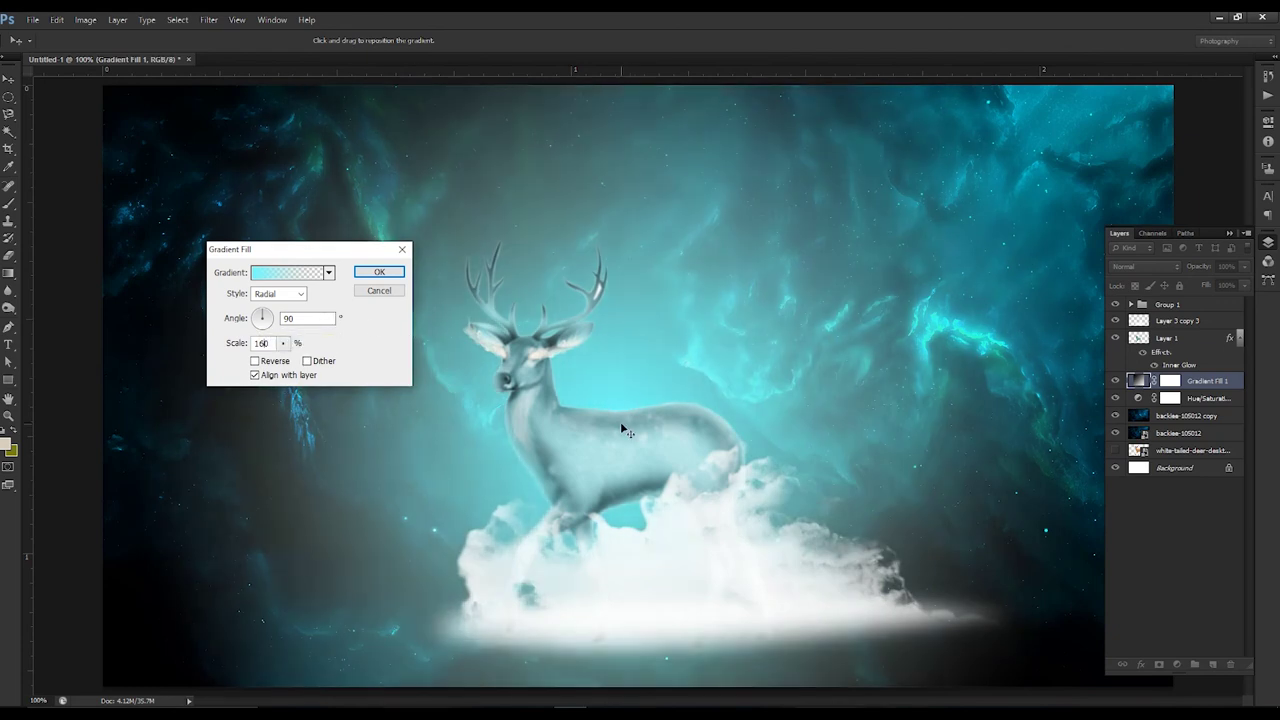
{"action": "left_click", "coordinate": [379, 272]}
Step: Set the Gradient Fill 1 blend mode to Screen
{"action": "key", "text": "ctrl+minus"}
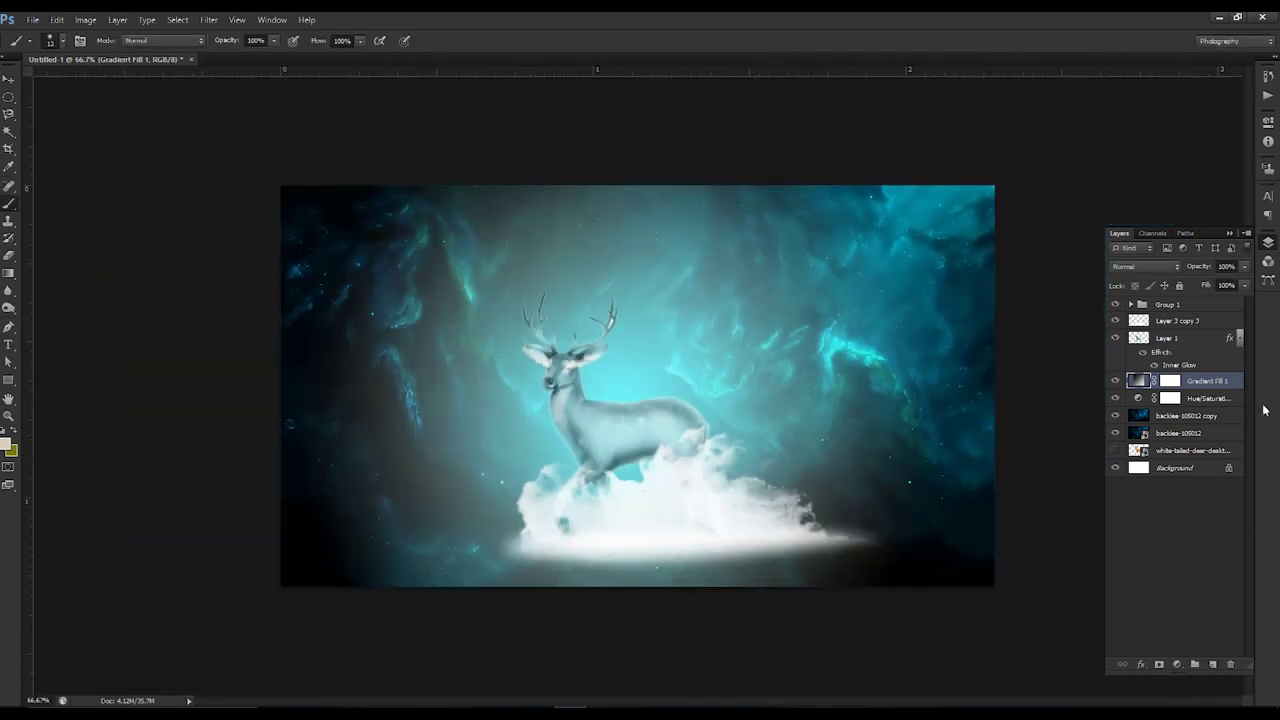
{"action": "left_click", "coordinate": [1173, 266]}
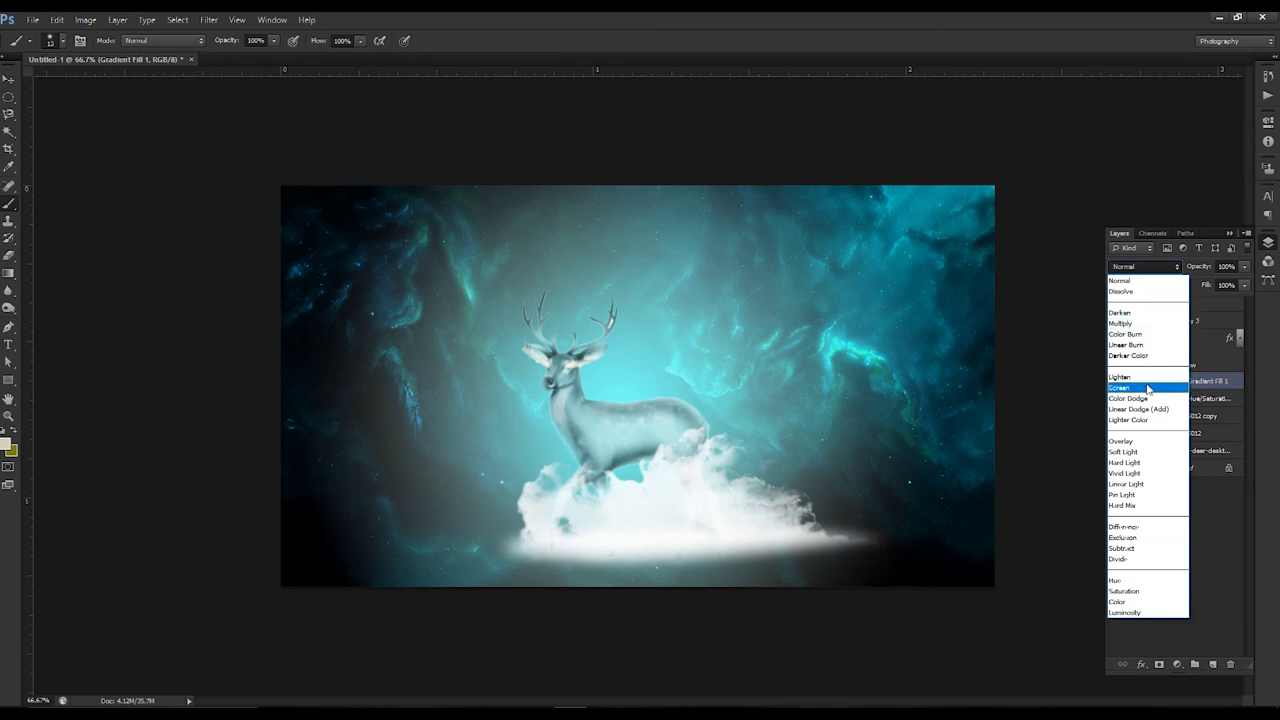
{"action": "left_click", "coordinate": [1170, 364]}
{"action": "key", "text": "ctrl+plus"}
Step: Colorize Layer 3 copy 3 at Hue 167, Saturation 37, Lightness +15
{"action": "left_click", "coordinate": [1180, 320]}
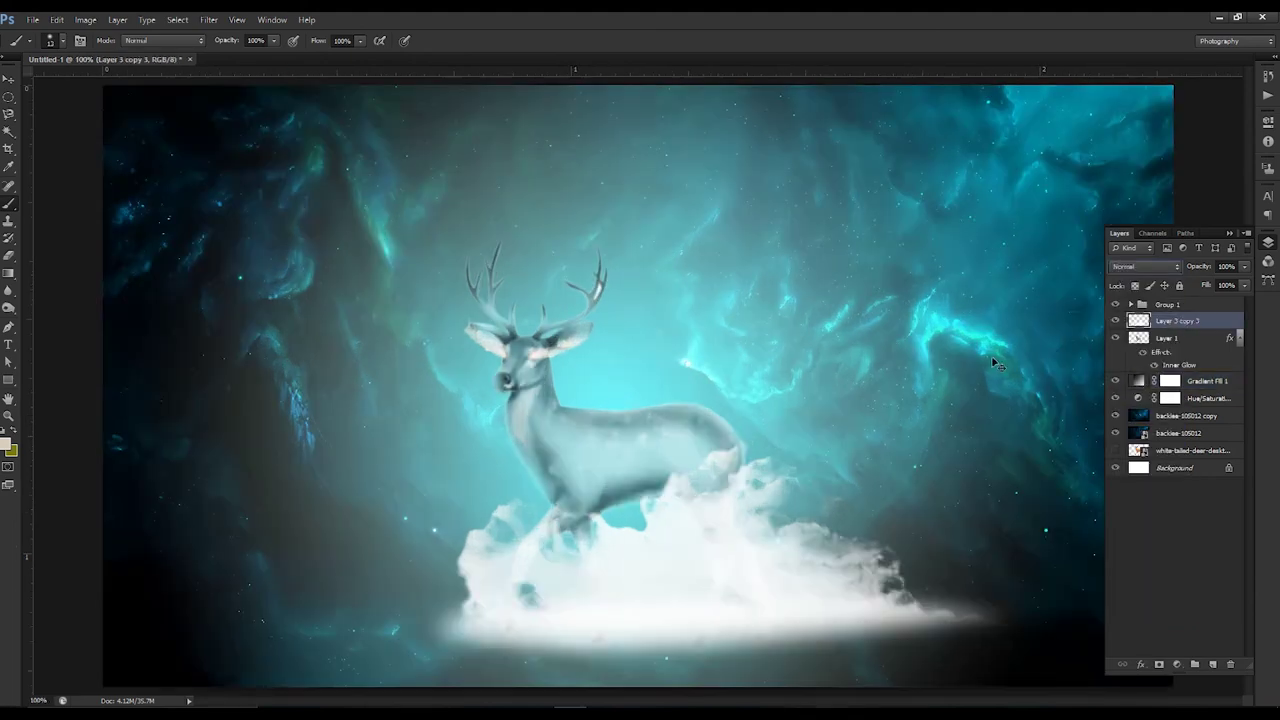
{"action": "key", "text": "i"}
{"action": "key", "text": "ctrl+u"}
{"action": "left_click_drag", "start_coordinate": [932, 250], "coordinate": [940, 261]}
{"action": "key", "text": "alt+o"}
{"action": "left_click_drag", "start_coordinate": [931, 316], "coordinate": [995, 283]}
{"action": "mouse_move", "coordinate": [879, 250]}
{"action": "left_mouse_down"}
{"action": "mouse_move", "coordinate": [1005, 252]}
{"action": "mouse_move", "coordinate": [968, 251]}
{"action": "left_mouse_up"}
{"action": "mouse_move", "coordinate": [929, 316]}
{"action": "left_mouse_down"}
{"action": "mouse_move", "coordinate": [1005, 330]}
{"action": "mouse_move", "coordinate": [991, 315]}
{"action": "mouse_move", "coordinate": [941, 316]}
{"action": "left_mouse_up"}
{"action": "left_click_drag", "start_coordinate": [986, 250], "coordinate": [937, 252]}
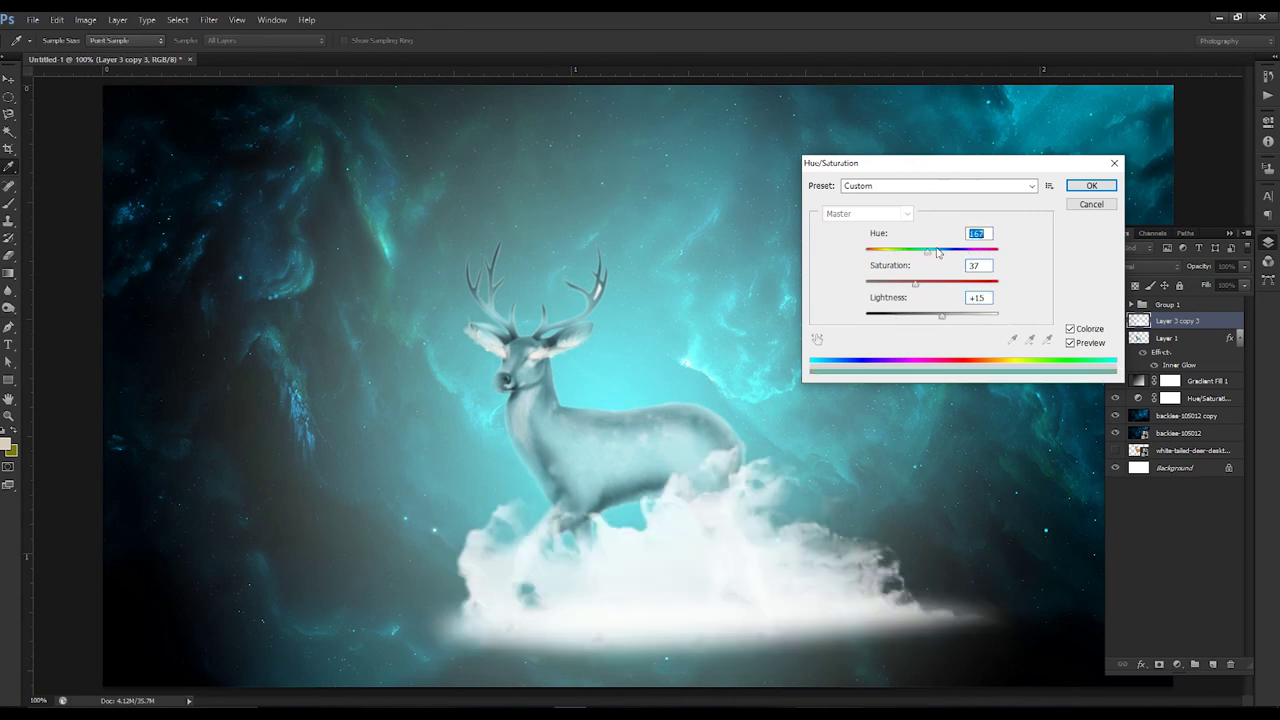
{"action": "key", "text": "Return"}
Step: Select Layer 1 and switch to the Blur tool
{"action": "left_click", "coordinate": [1160, 340]}
{"action": "right_click", "coordinate": [8, 290]}
{"action": "left_click", "coordinate": [60, 308]}
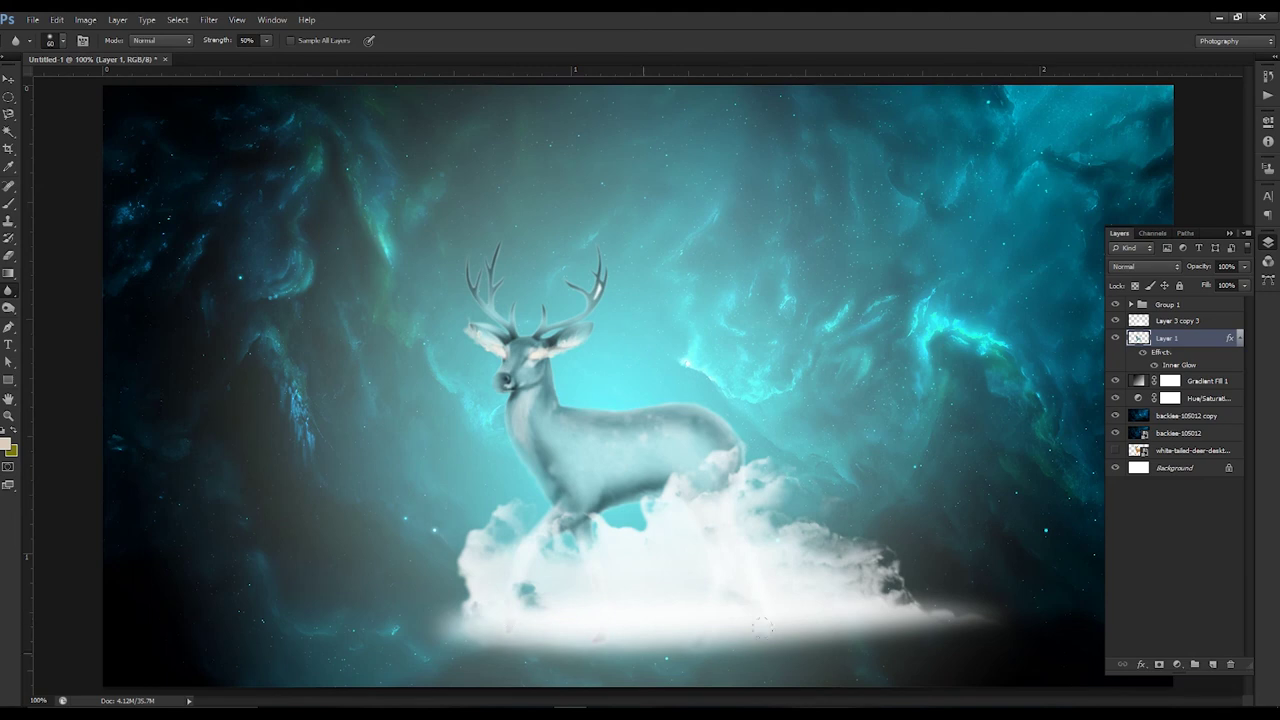
Step: Give the deer layer, Layer 1, a white layer mask
{"action": "left_click", "coordinate": [1159, 664]}
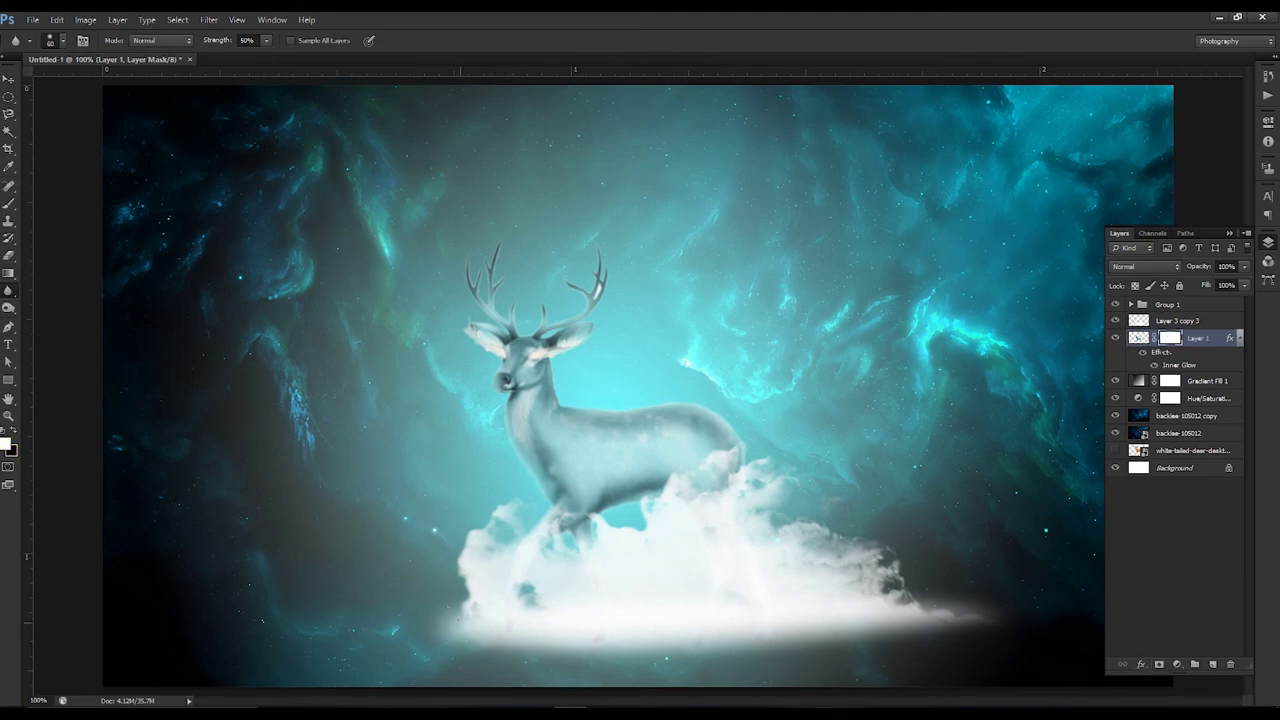